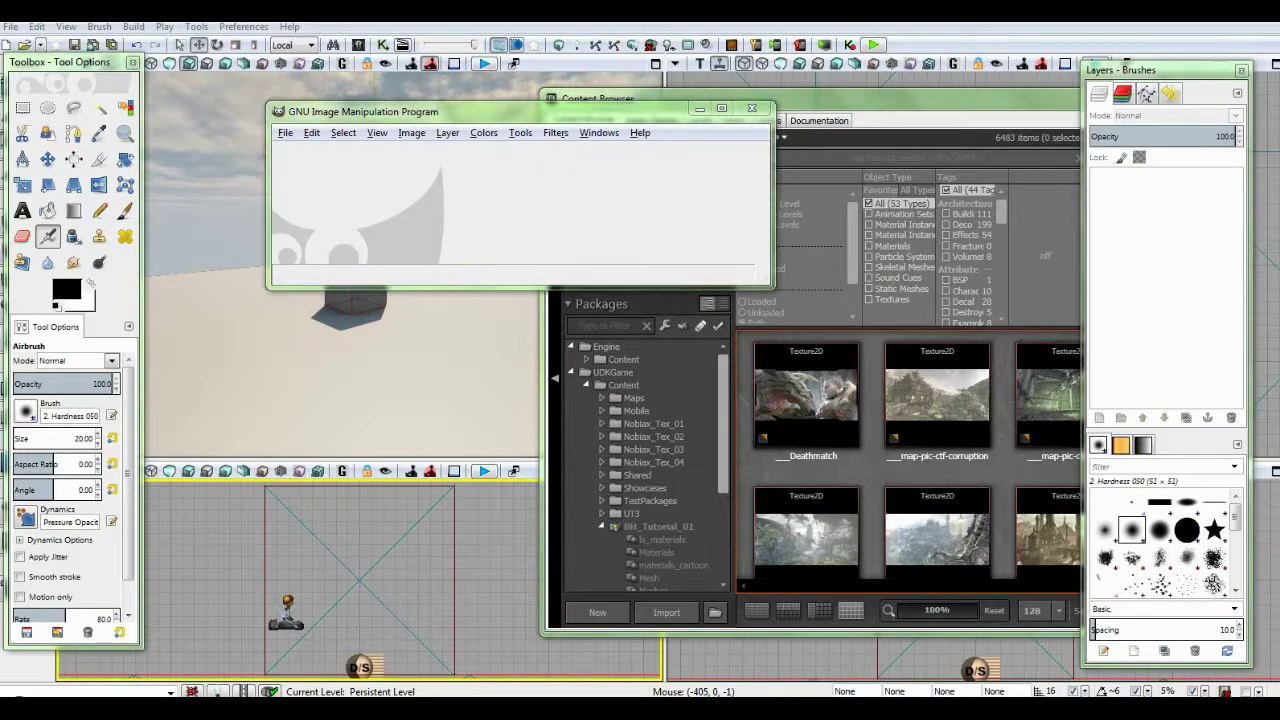
- Browse the Documents library to GameAnimation > Textures > Cartoon in Windows Explorer and open Brick_001.tga in GIMP
key(super+e)
click(677, 272)
double_click(677, 270)
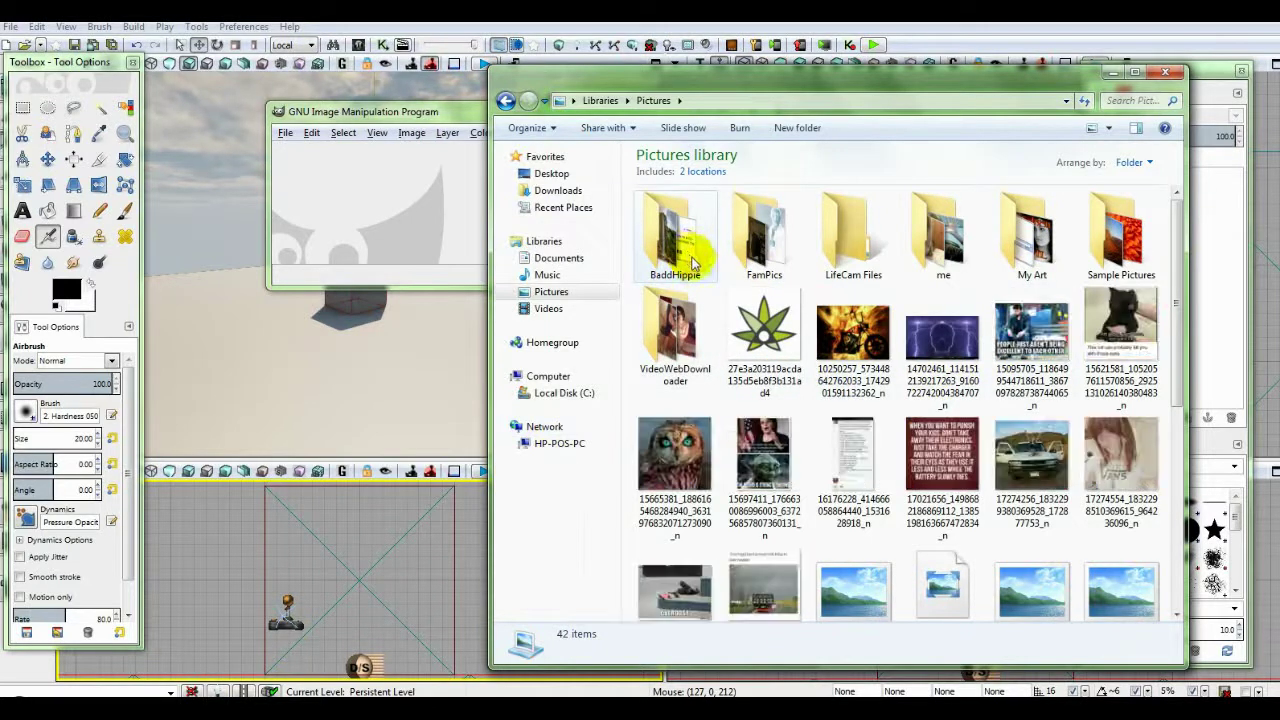
click(509, 104)
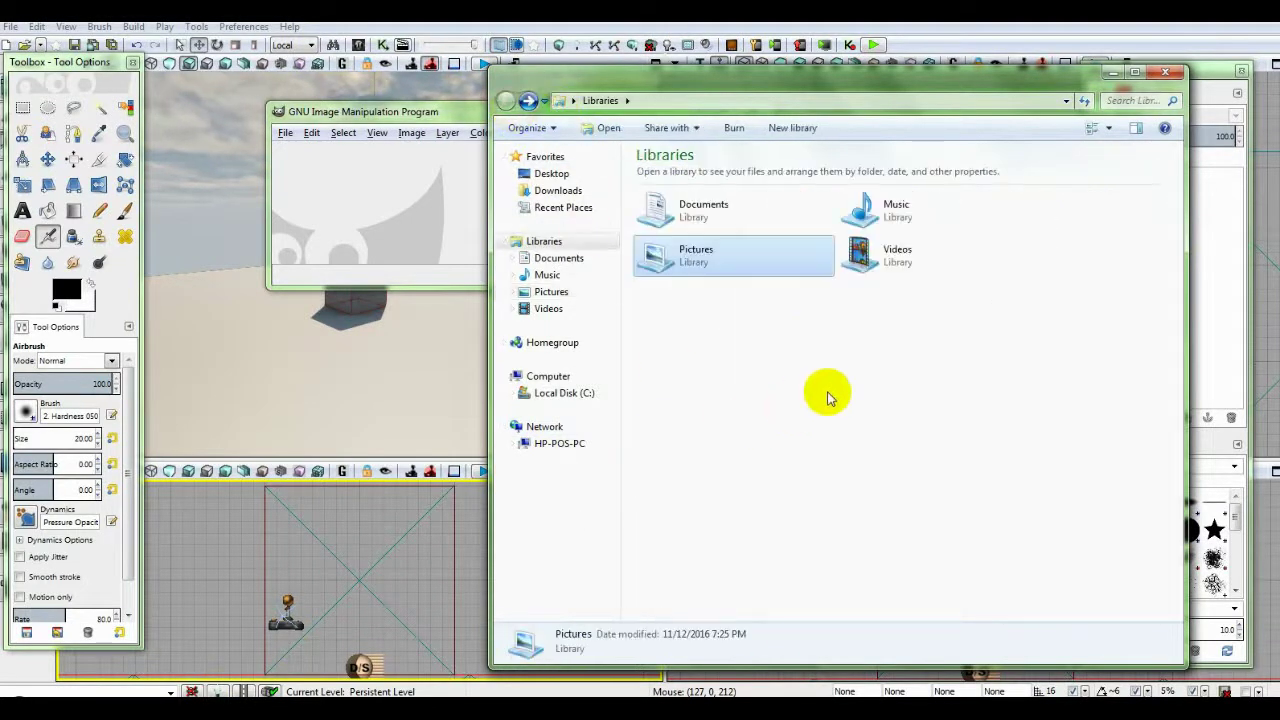
double_click(729, 207)
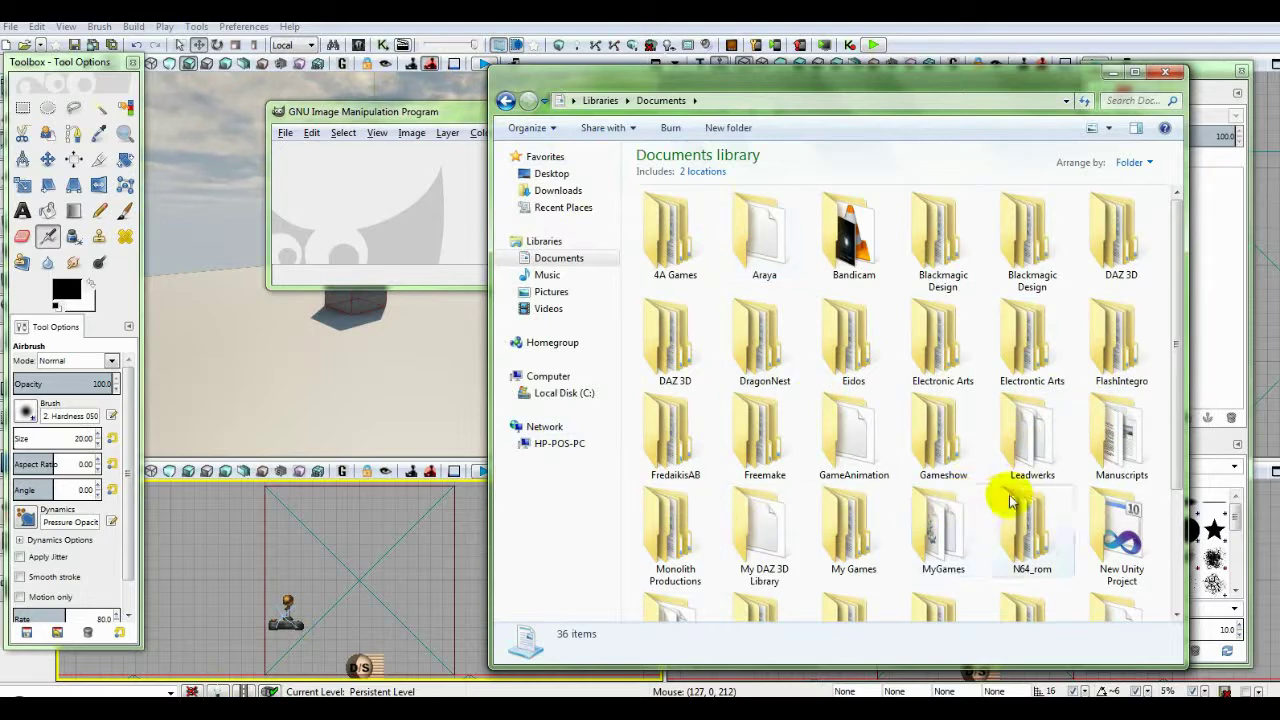
double_click(866, 438)
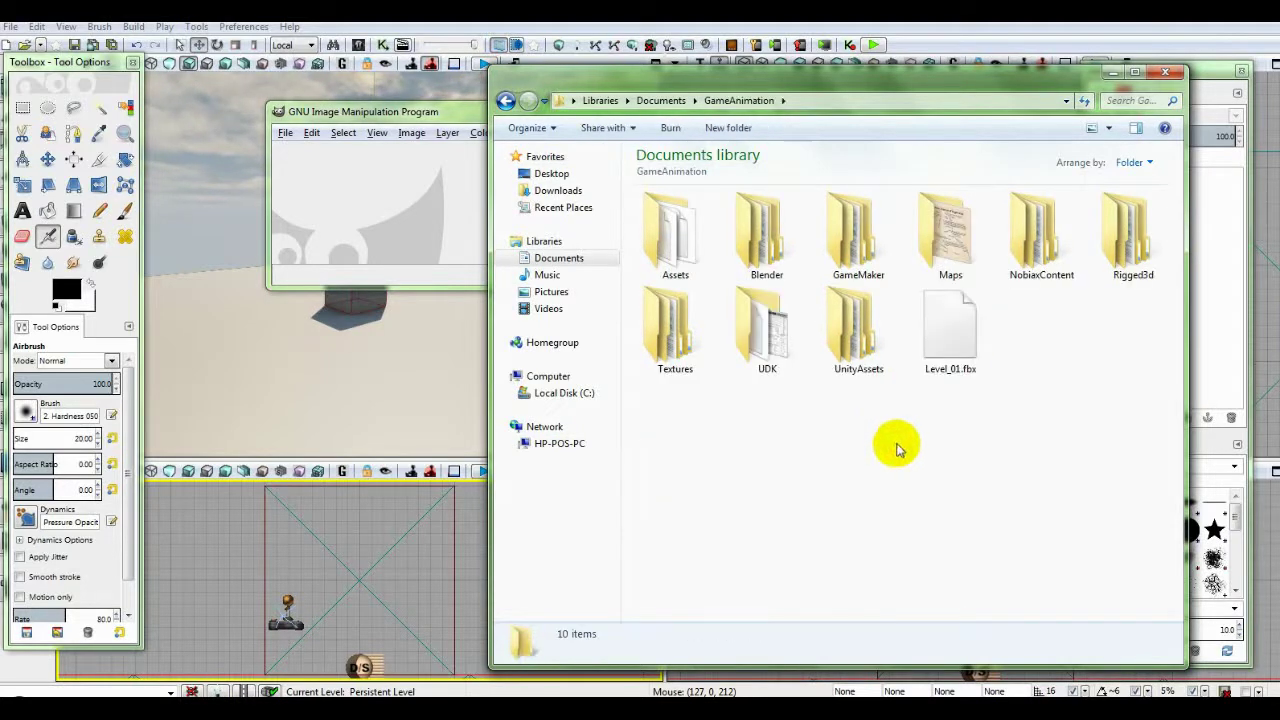
double_click(690, 298)
double_click(662, 262)
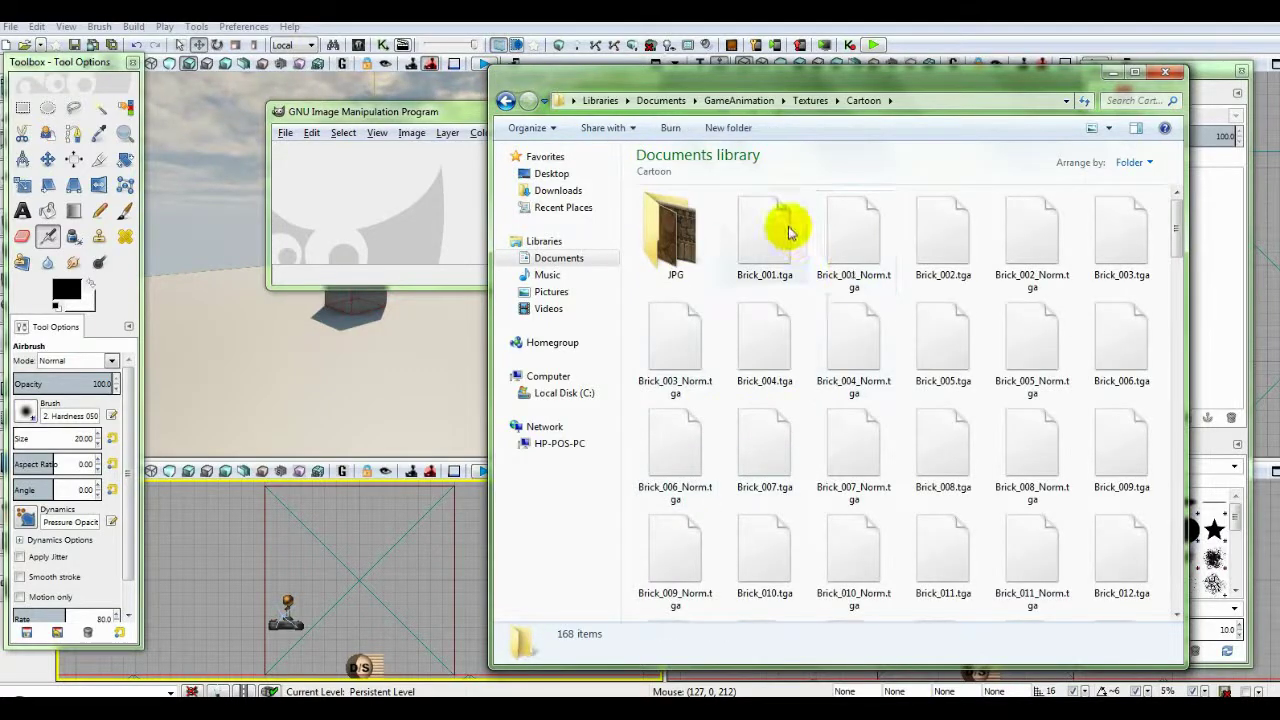
drag(786, 223, 402, 231)
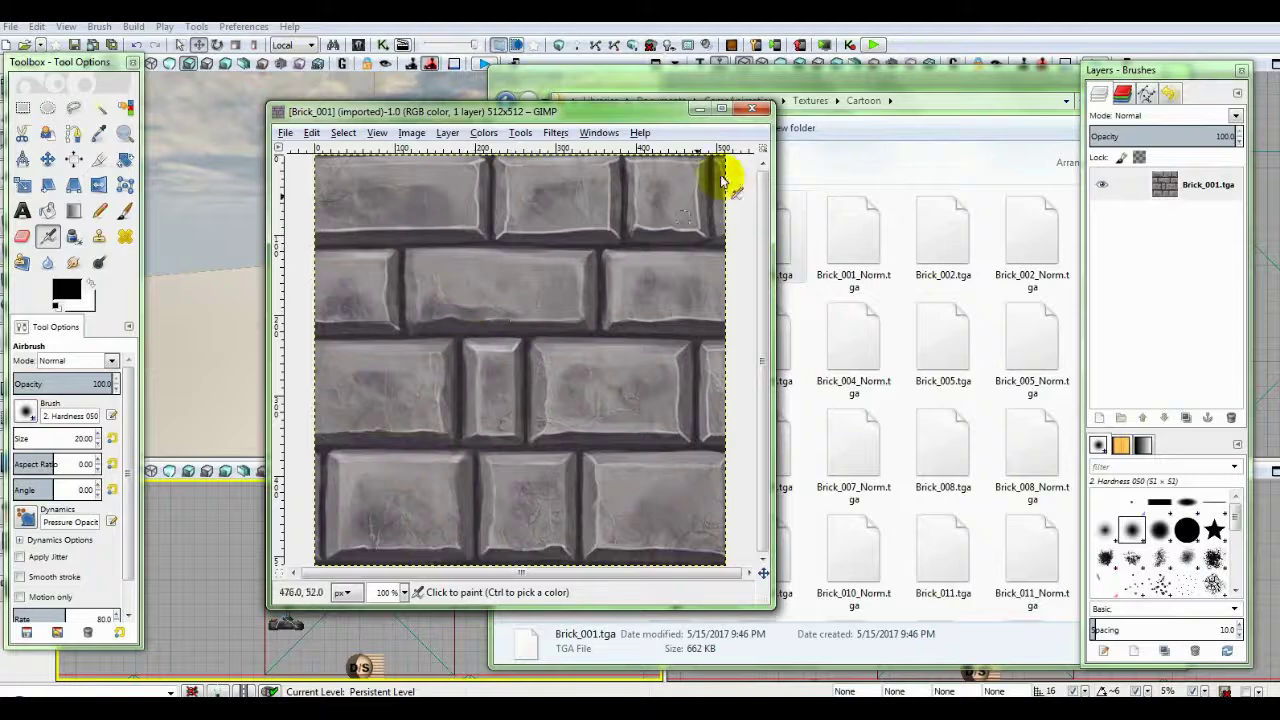
- Close the brick image, GIMP and the Cartoon folder window
click(752, 108)
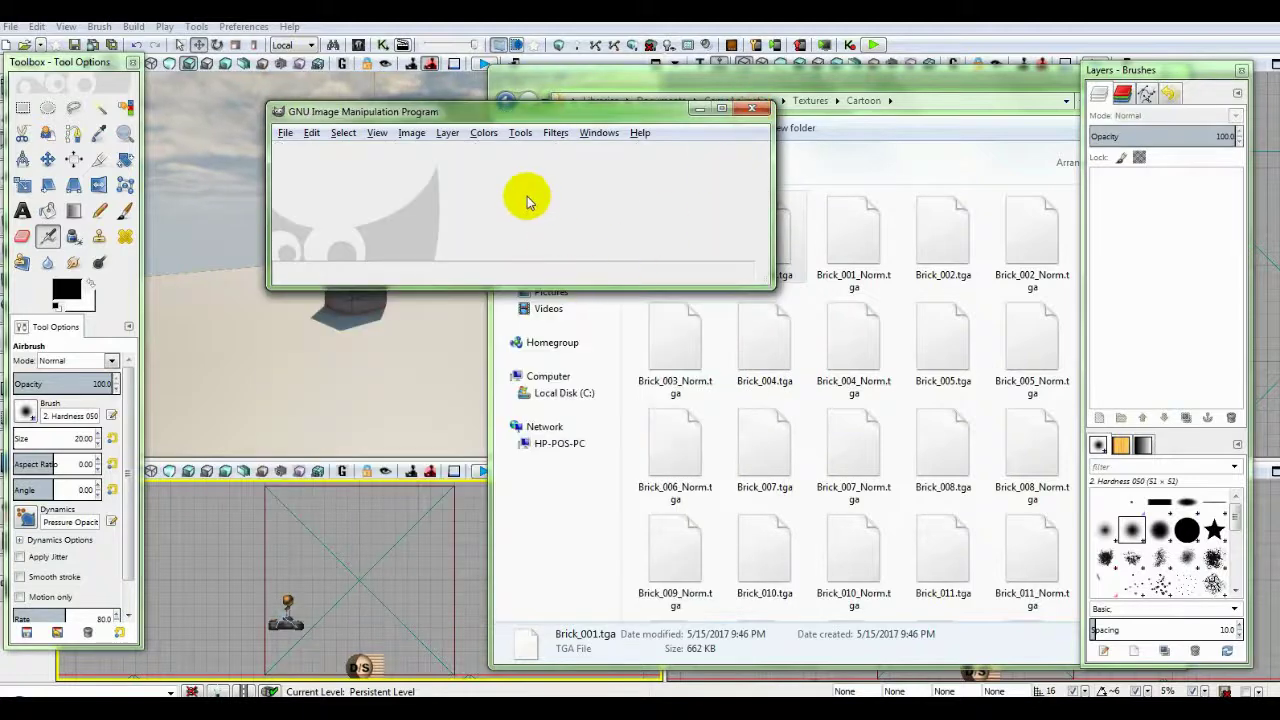
click(757, 113)
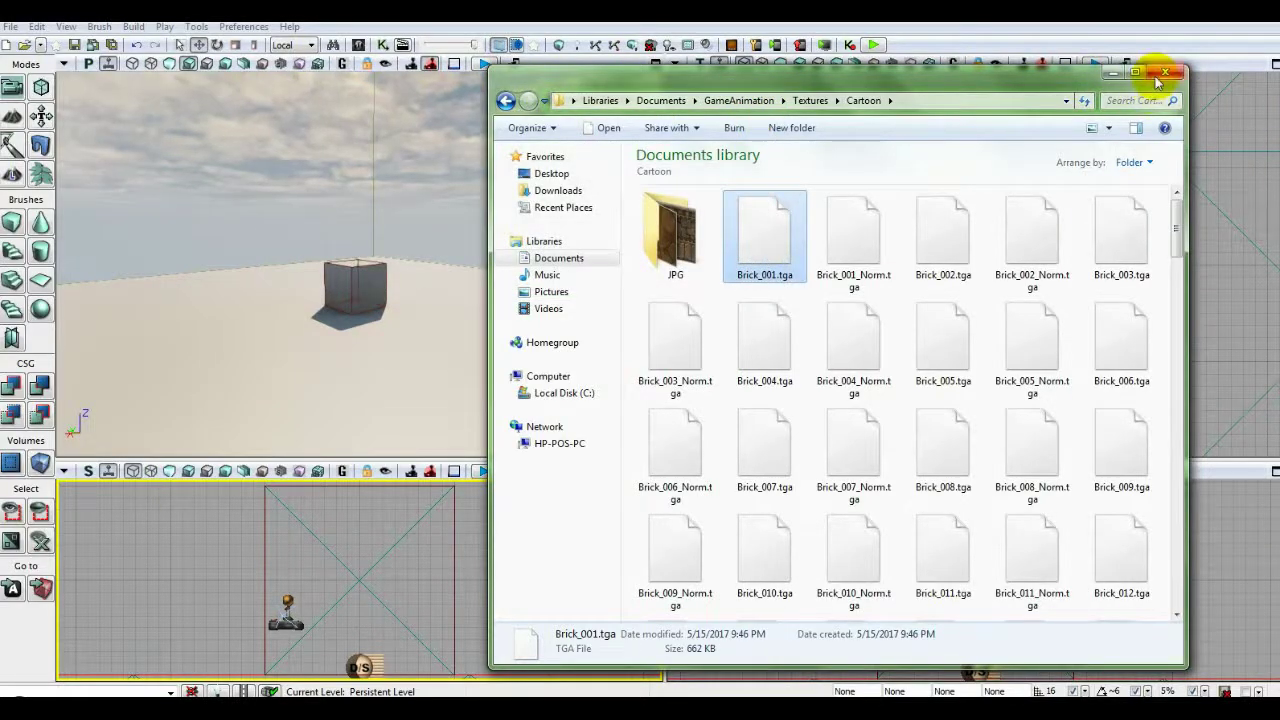
click(1163, 72)
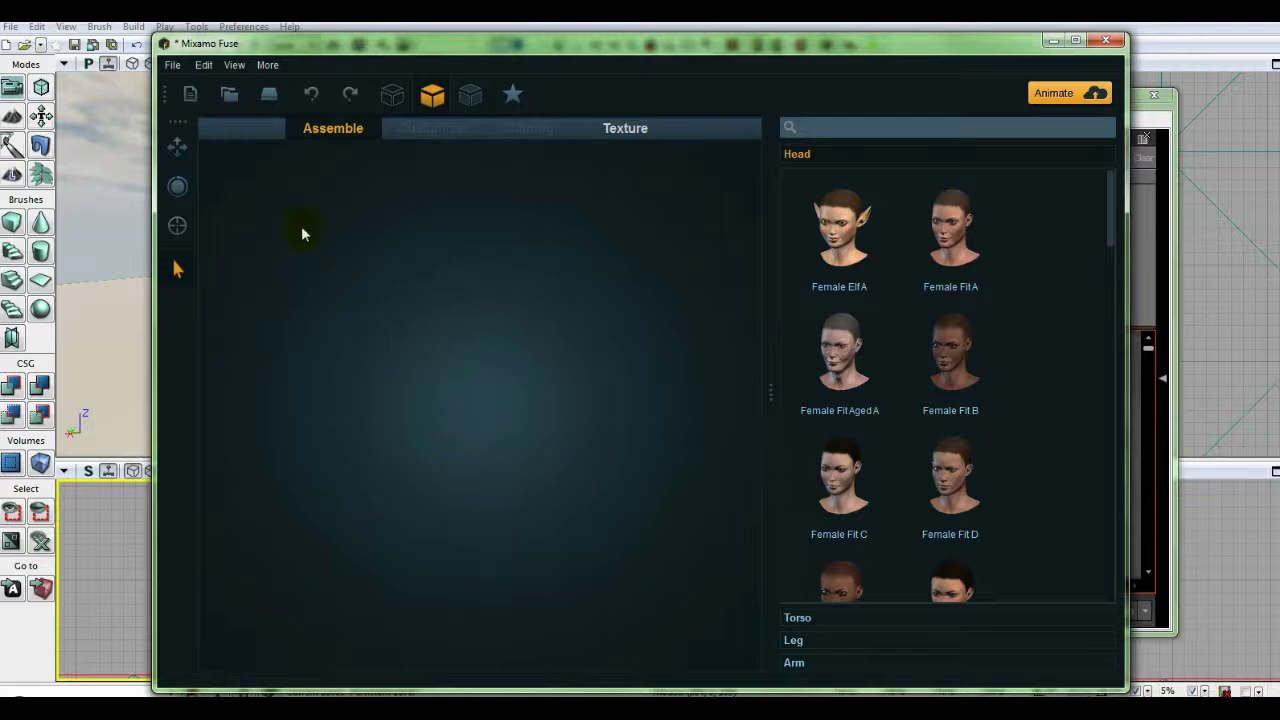
- Load the Zedd Fuse model from the TOTD folder in Mixamo Fuse and maximize the window
click(174, 66)
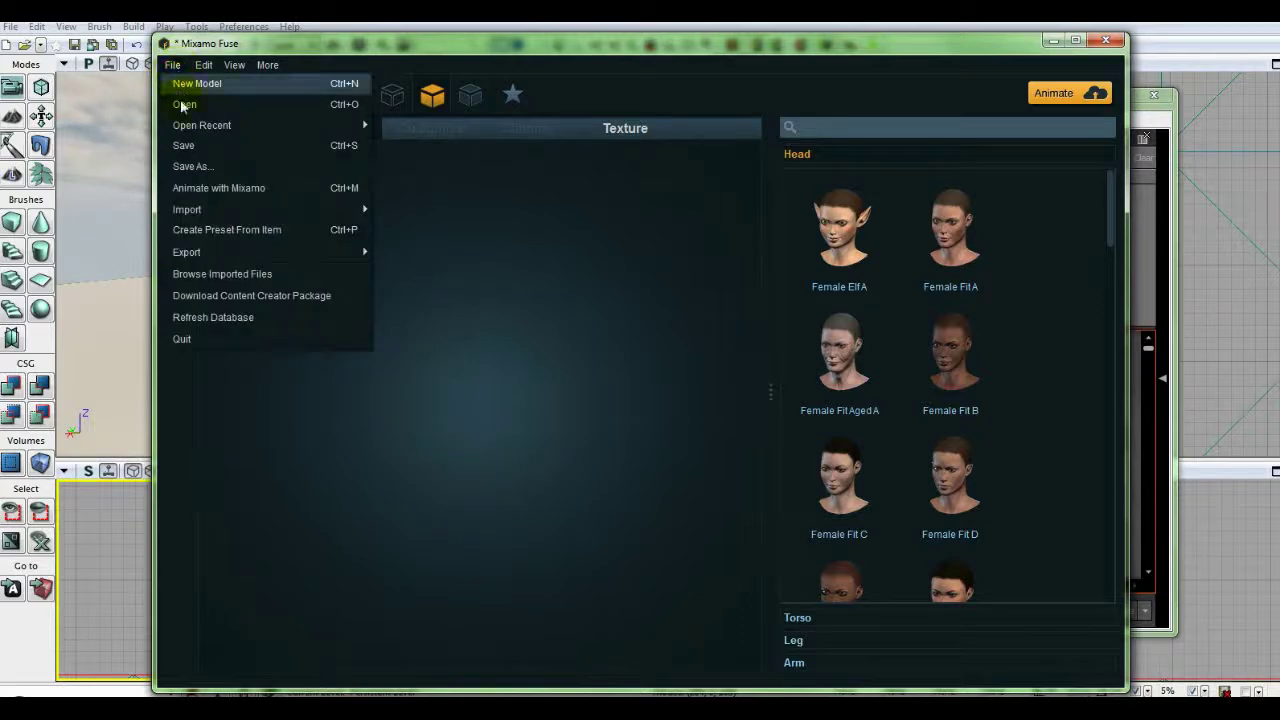
click(185, 83)
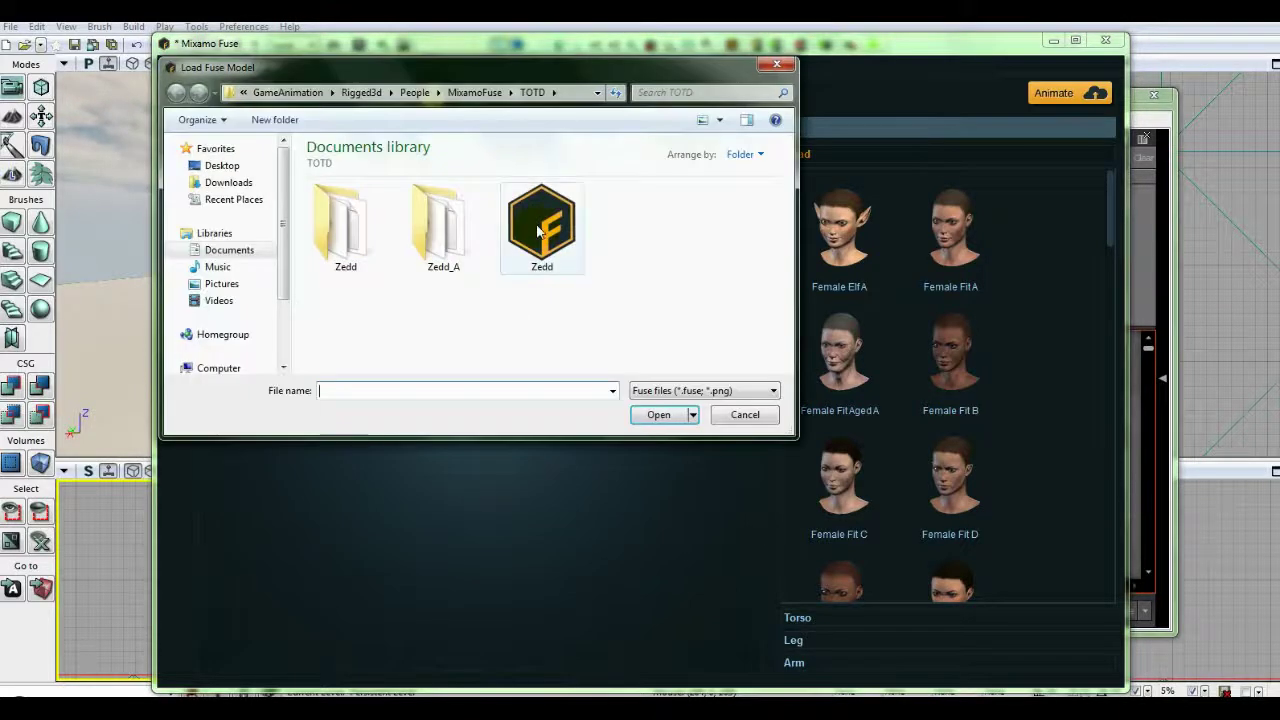
click(542, 233)
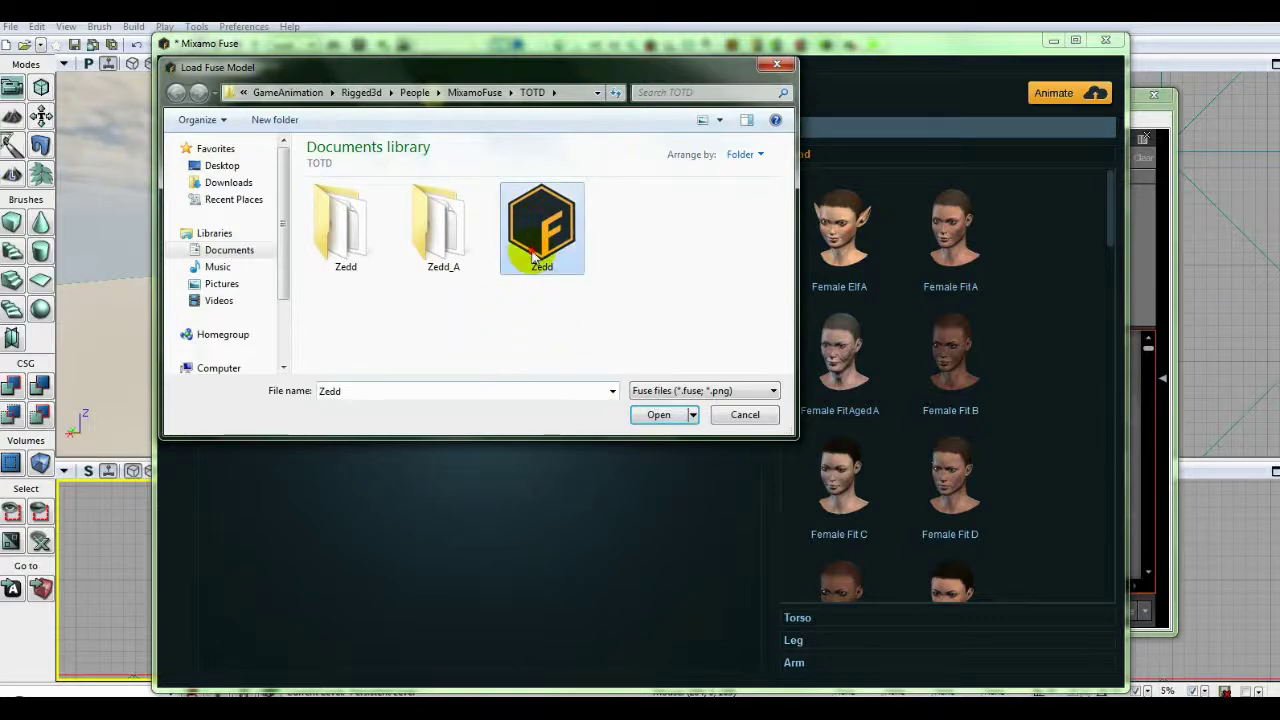
key(Return)
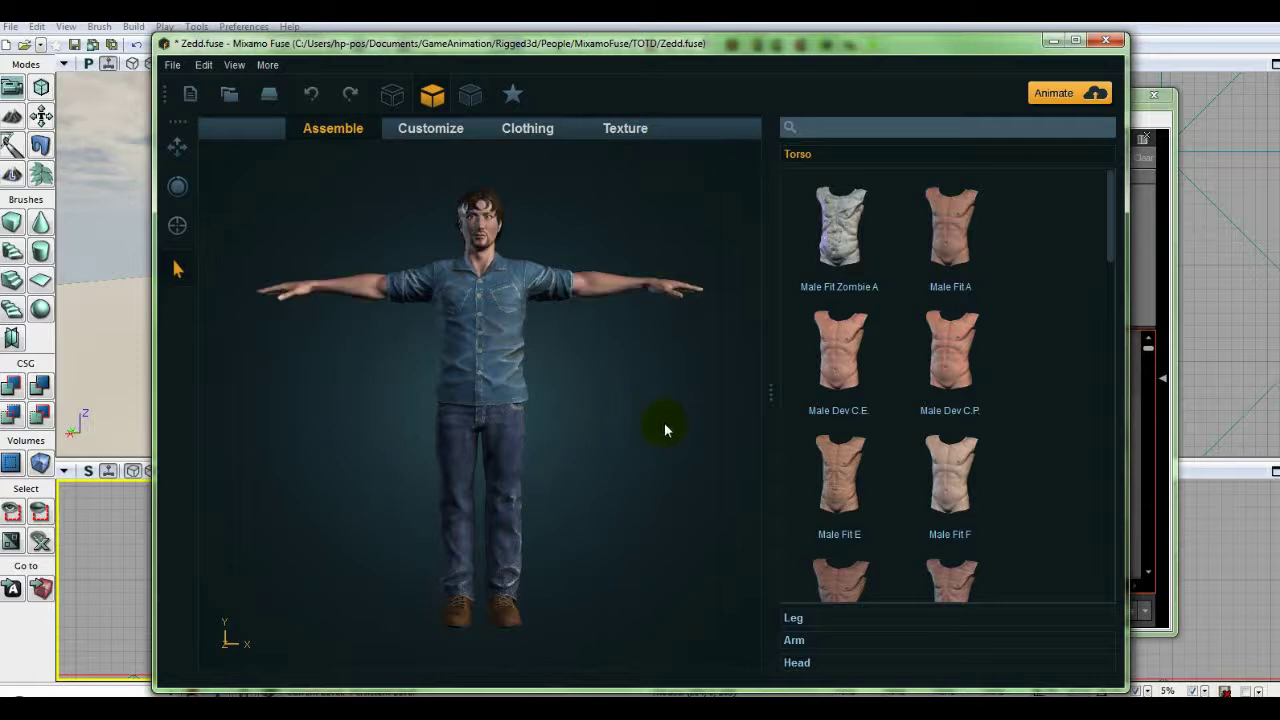
click(1074, 40)
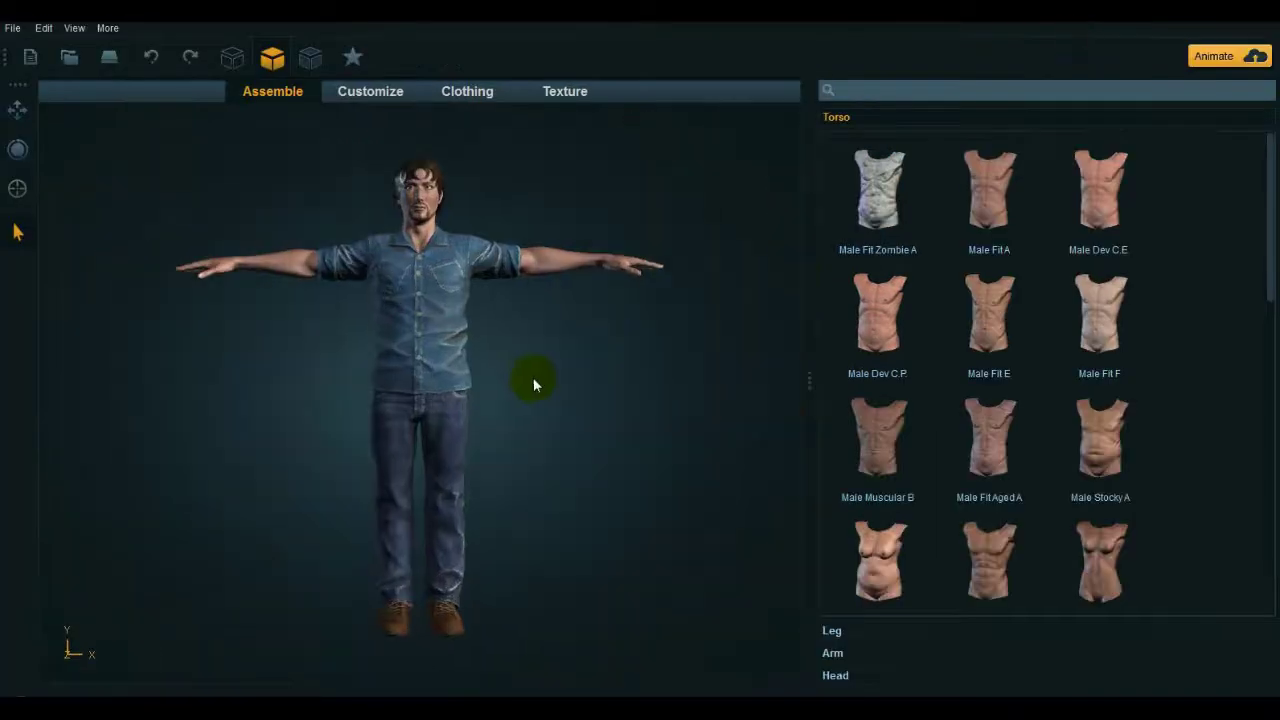
- Inspect the character model and search the torso parts for Zombie
drag(546, 330, 437, 608)
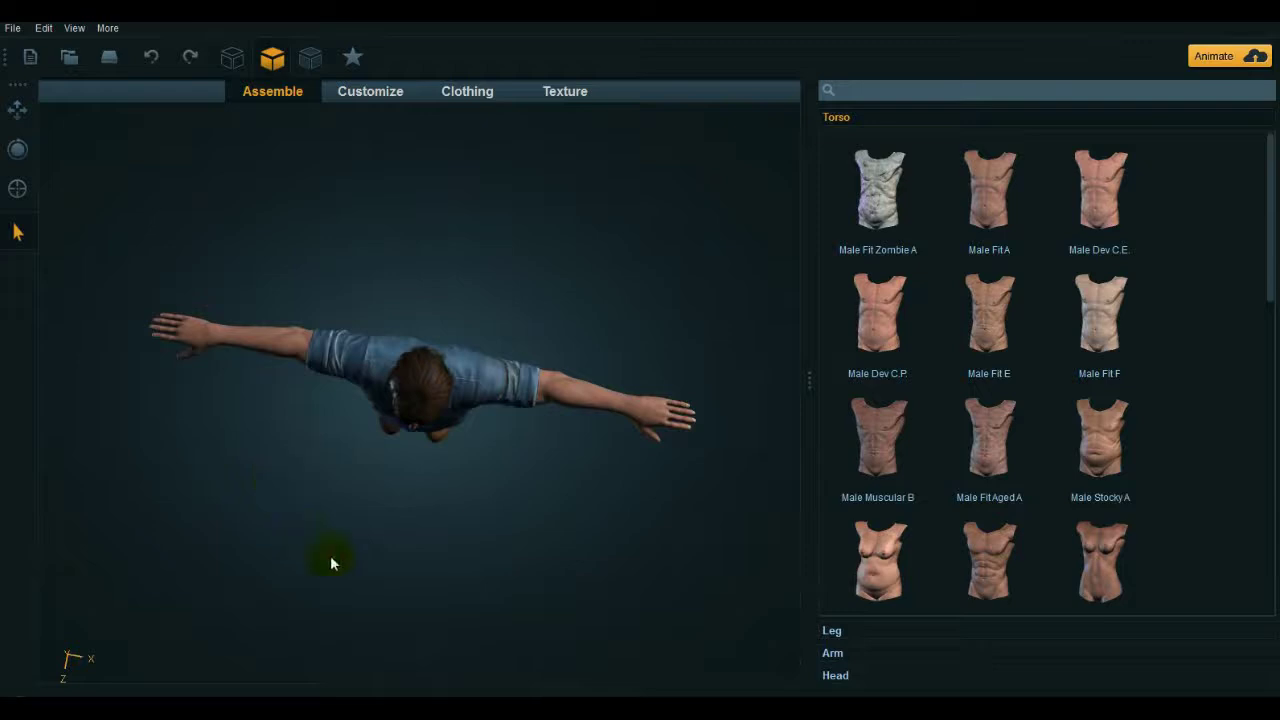
drag(332, 563, 323, 537)
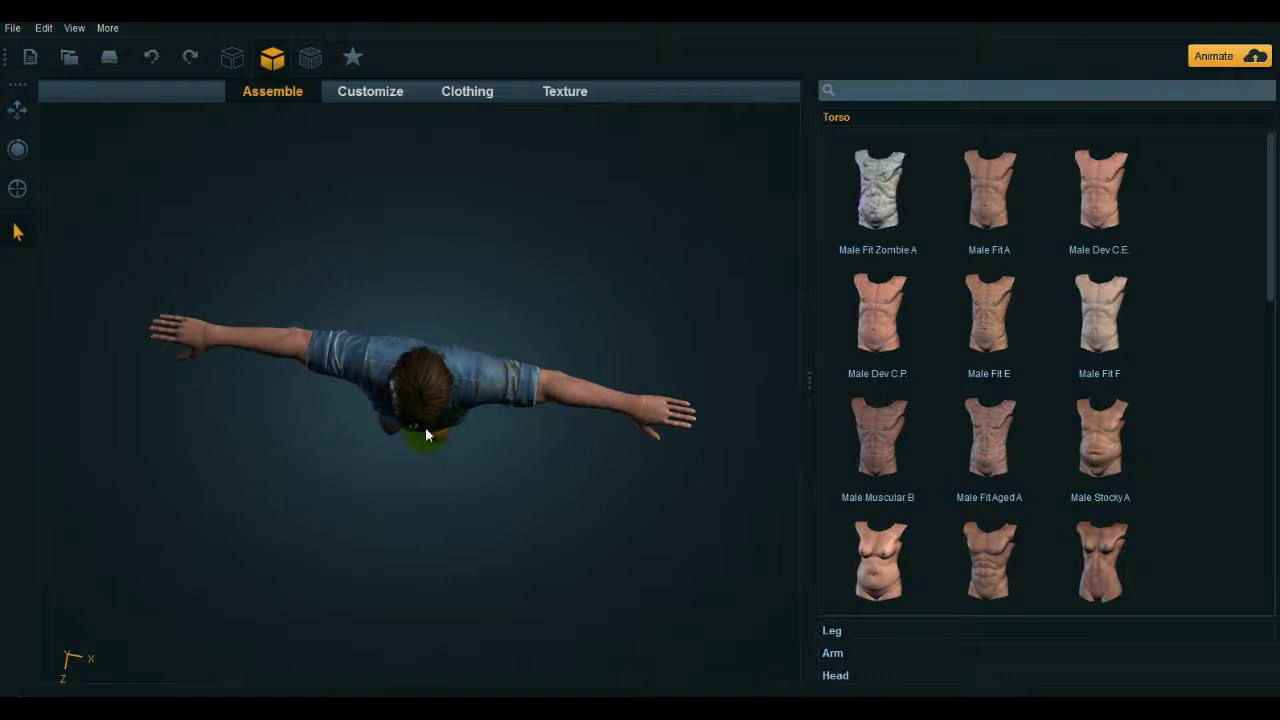
drag(371, 598, 443, 430)
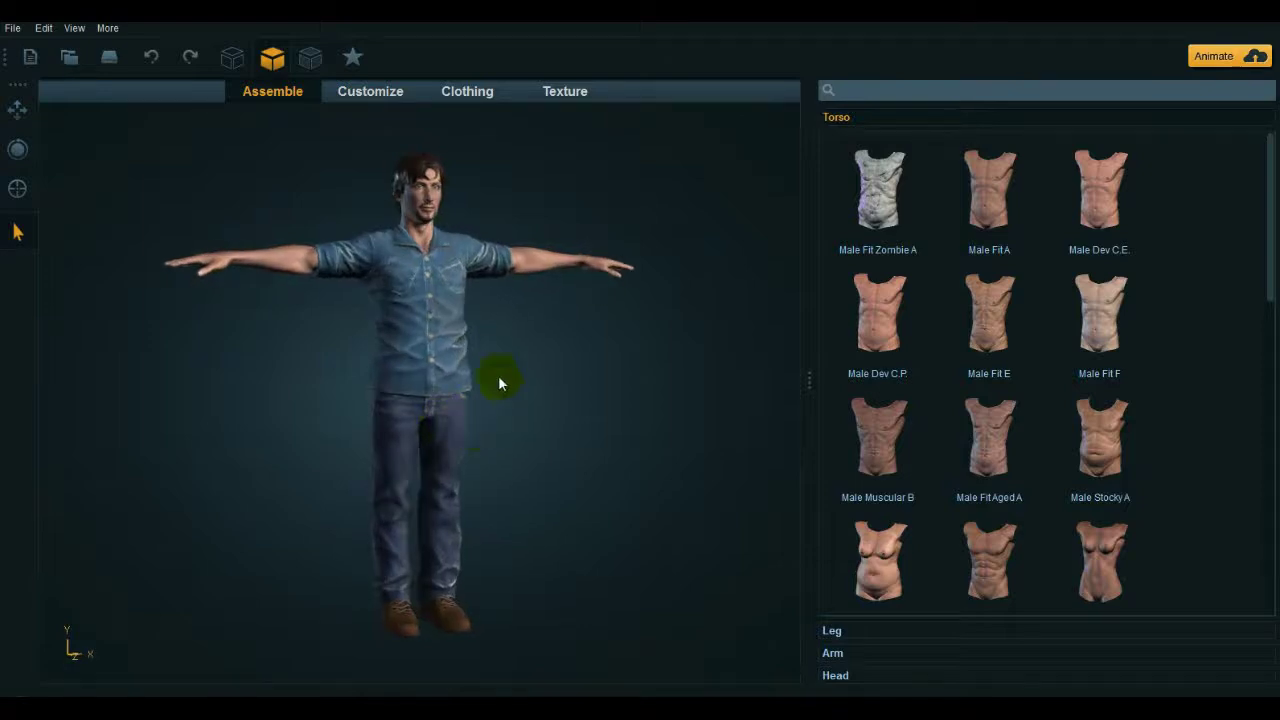
click(846, 89)
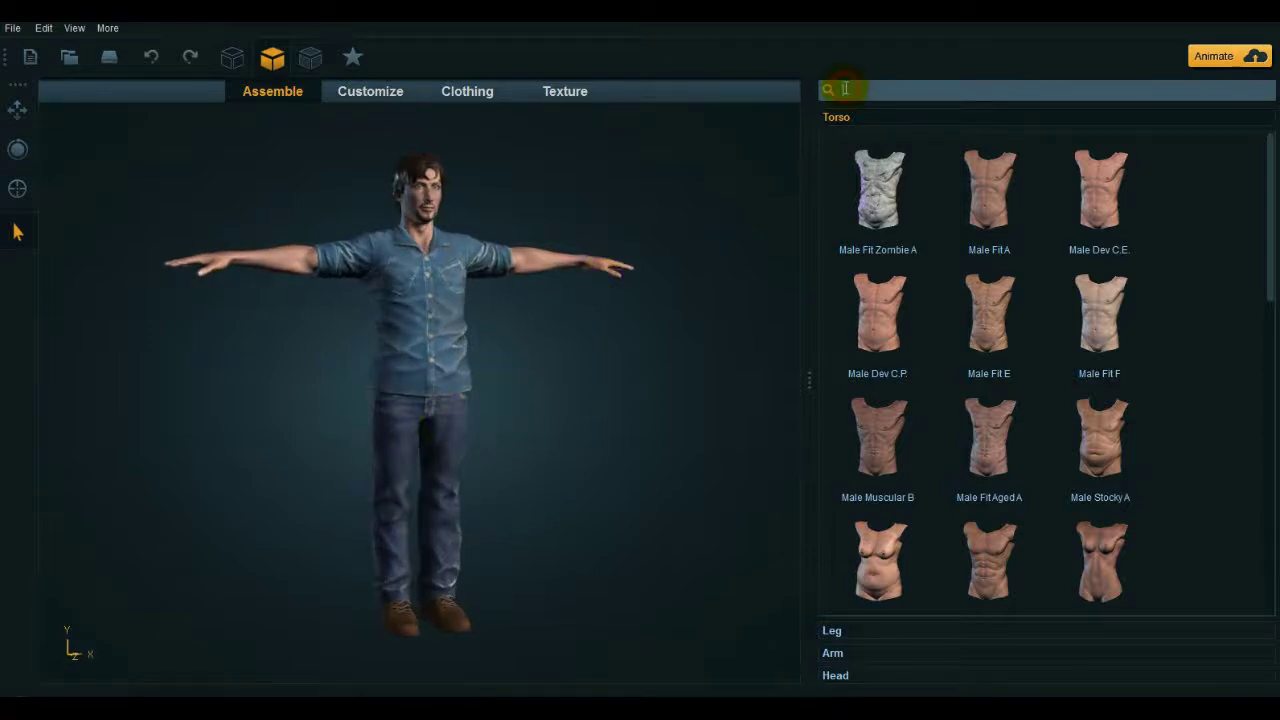
text(zom)
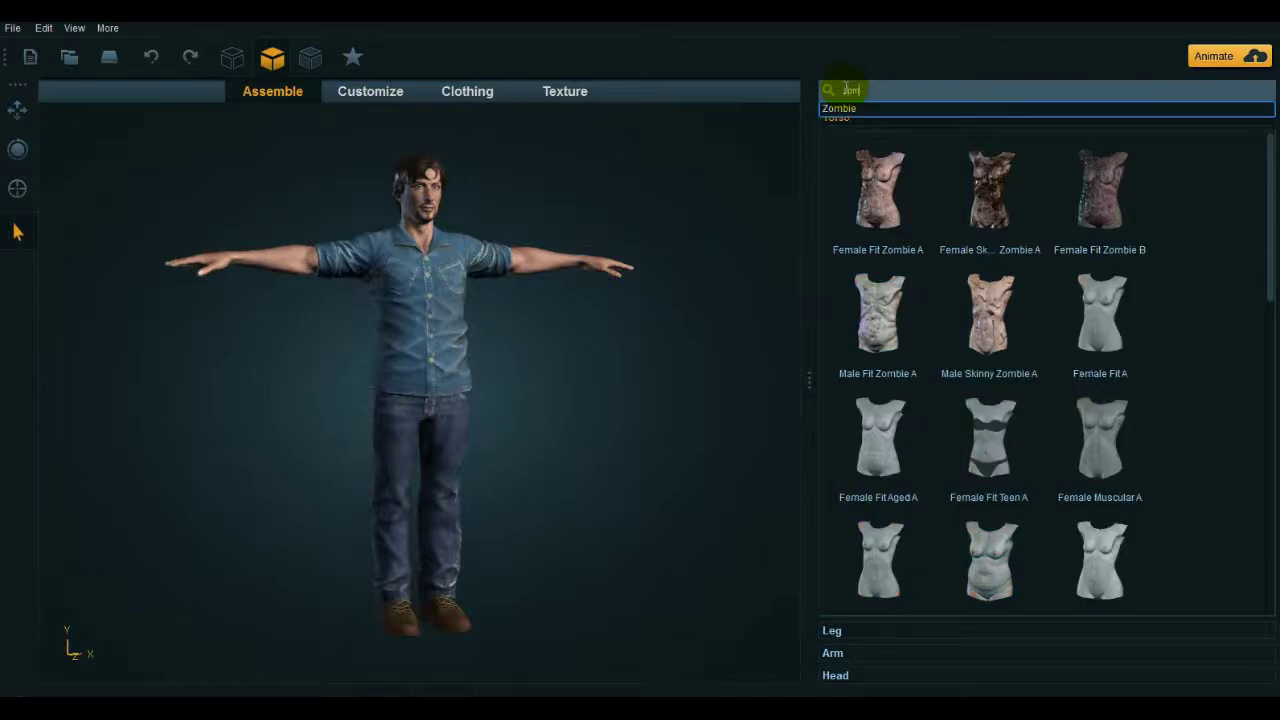
click(858, 109)
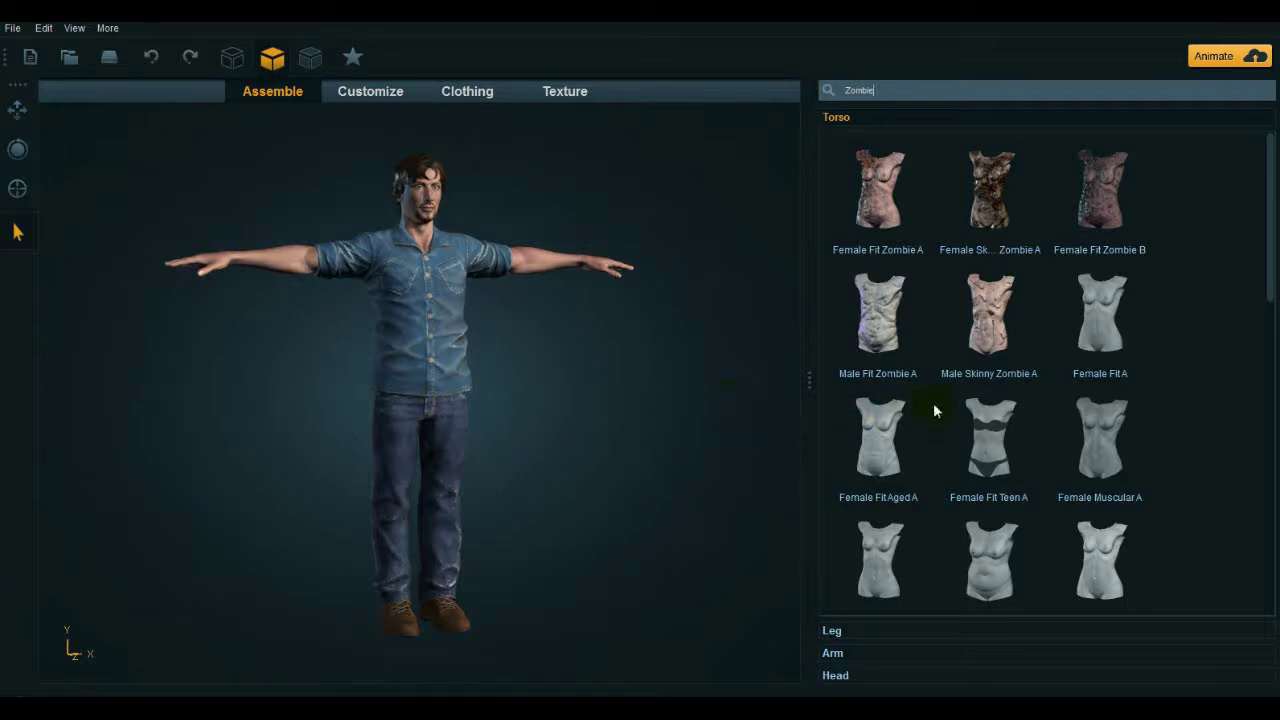
- Close Mixamo Fuse after viewing the character from another angle
right_drag(624, 427, 519, 438)
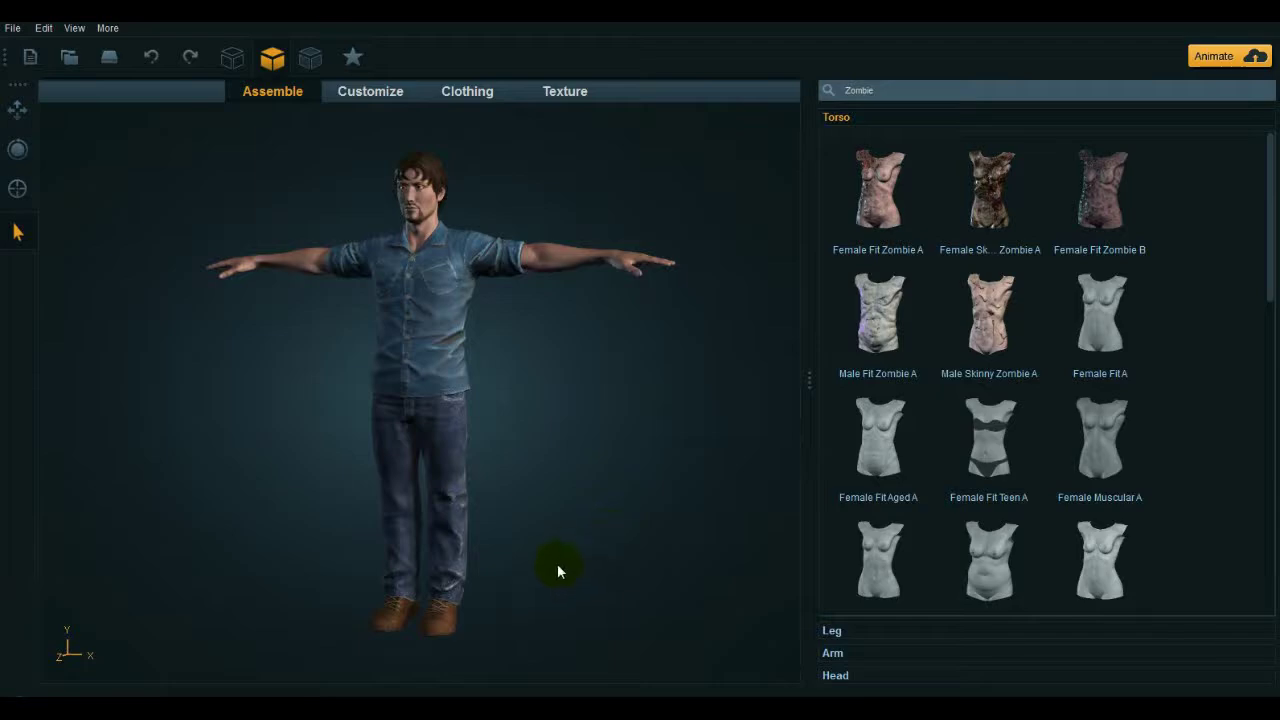
right_click(515, 698)
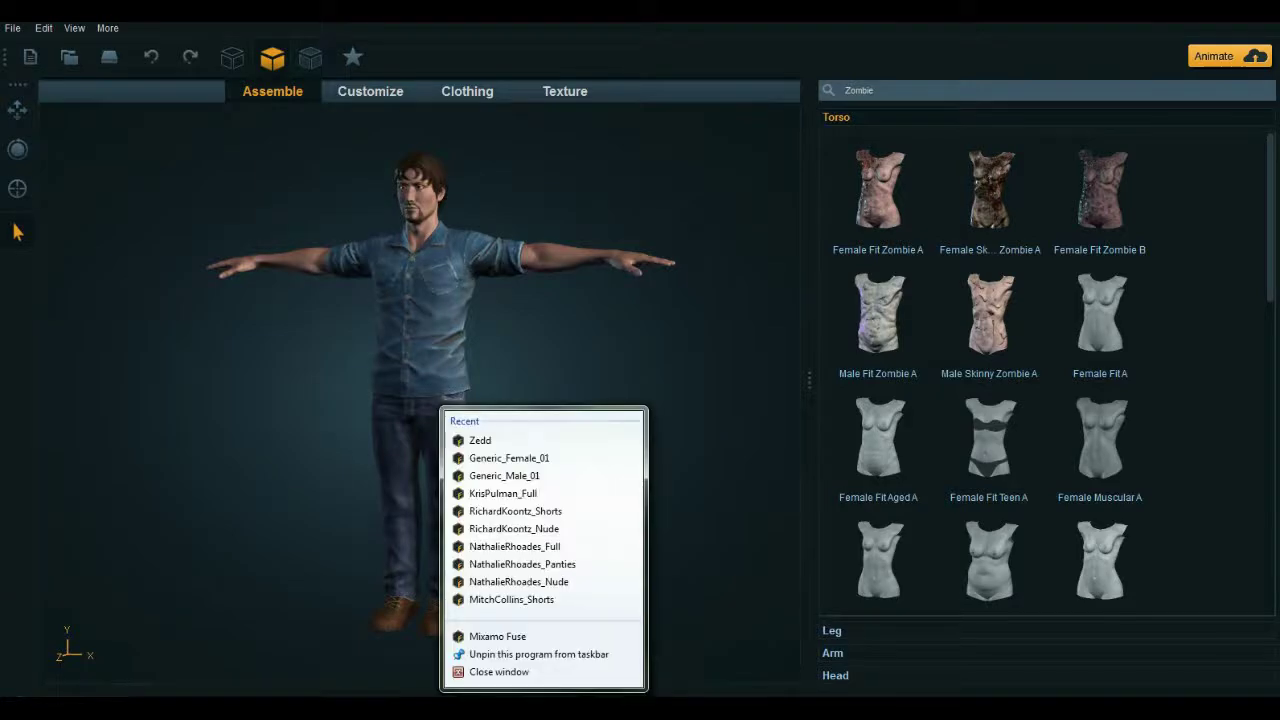
click(523, 674)
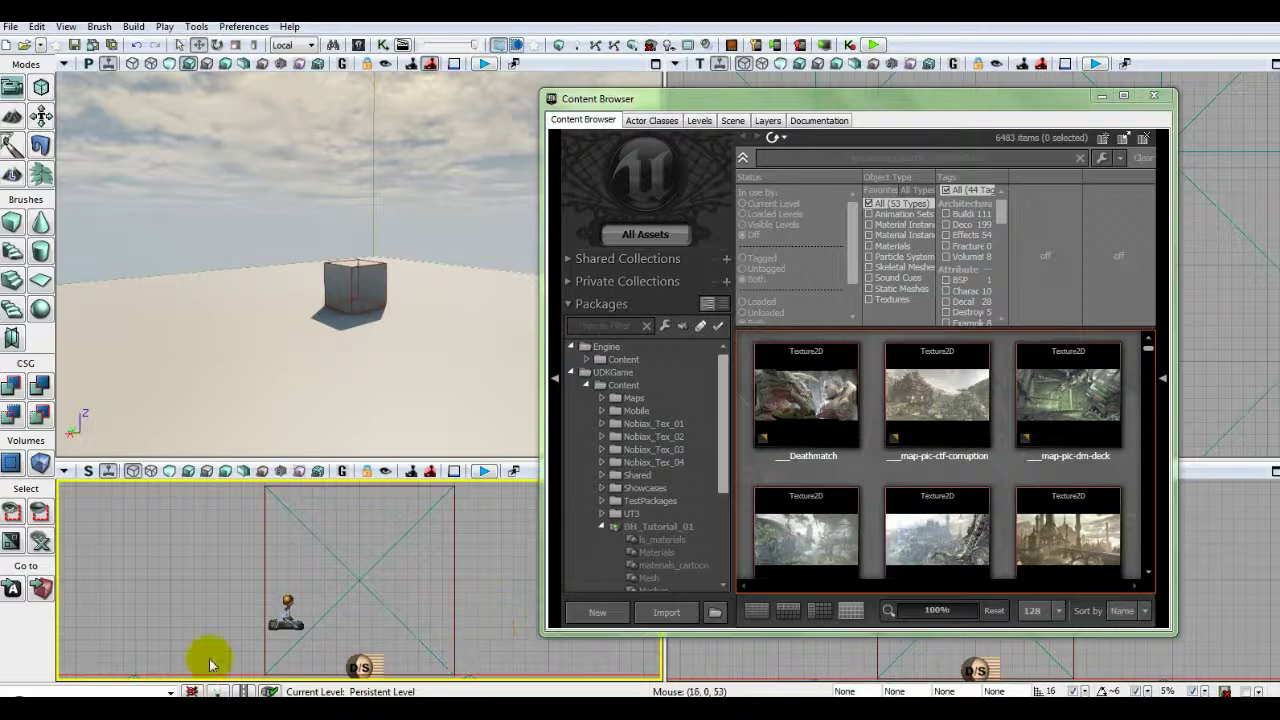
- Launch Audacity from the list of installed programs and dismiss its welcome dialog
click(20, 712)
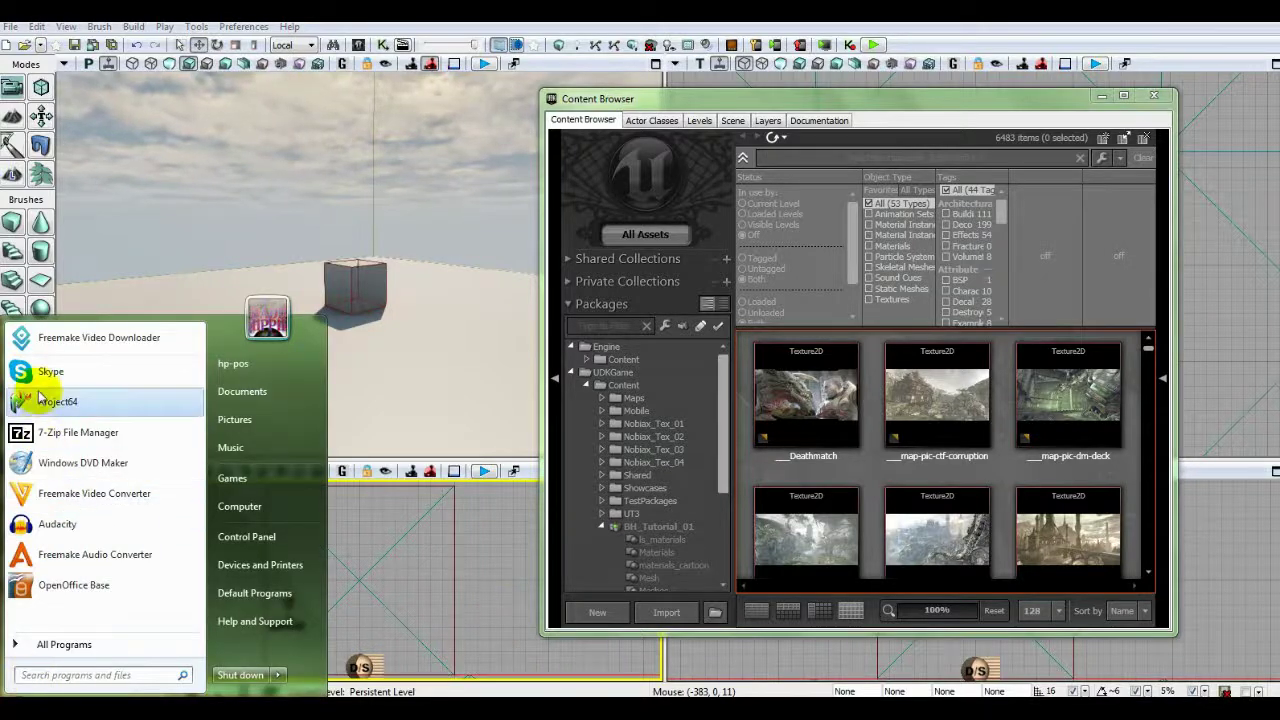
click(30, 645)
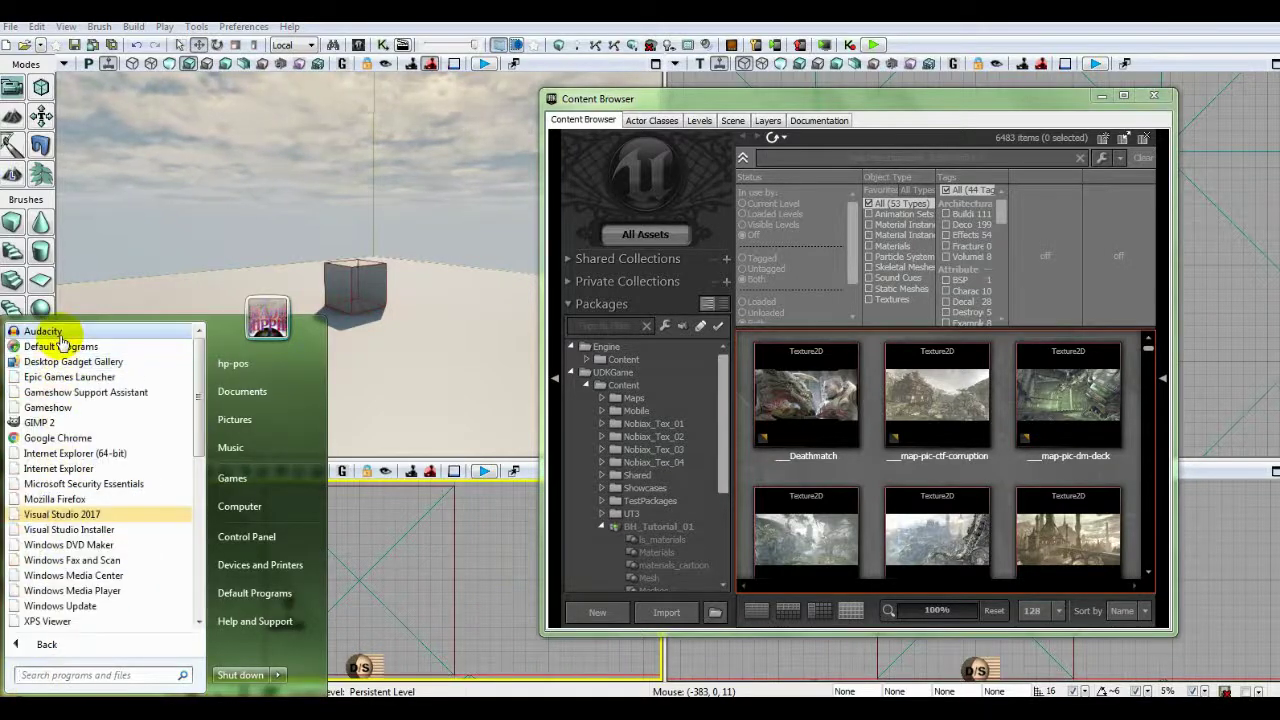
click(59, 333)
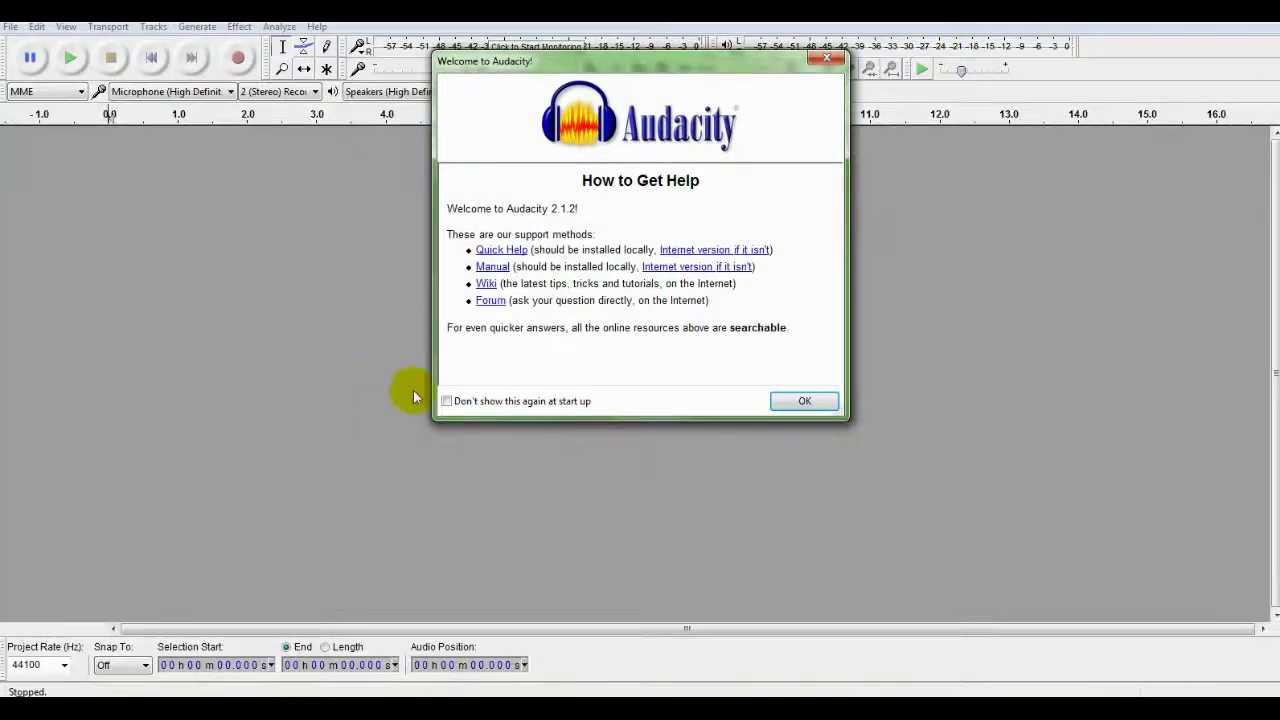
click(826, 59)
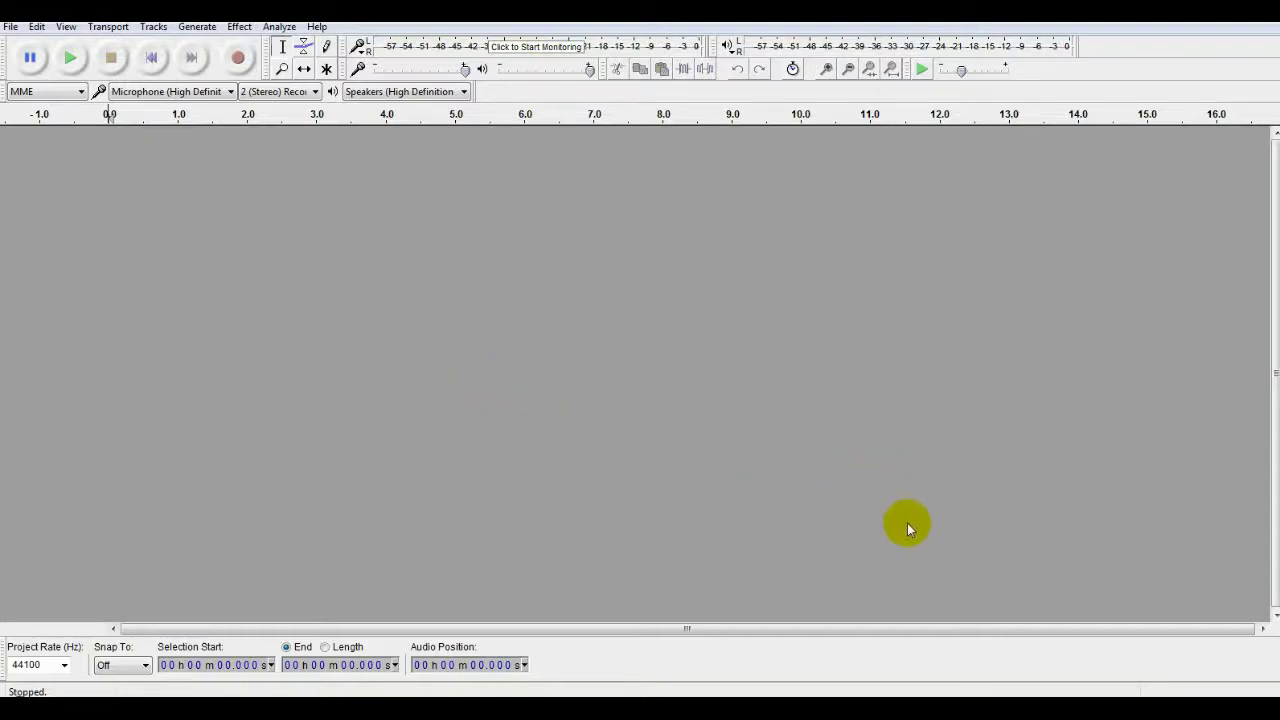
- Close the empty Audacity window
right_click(953, 690)
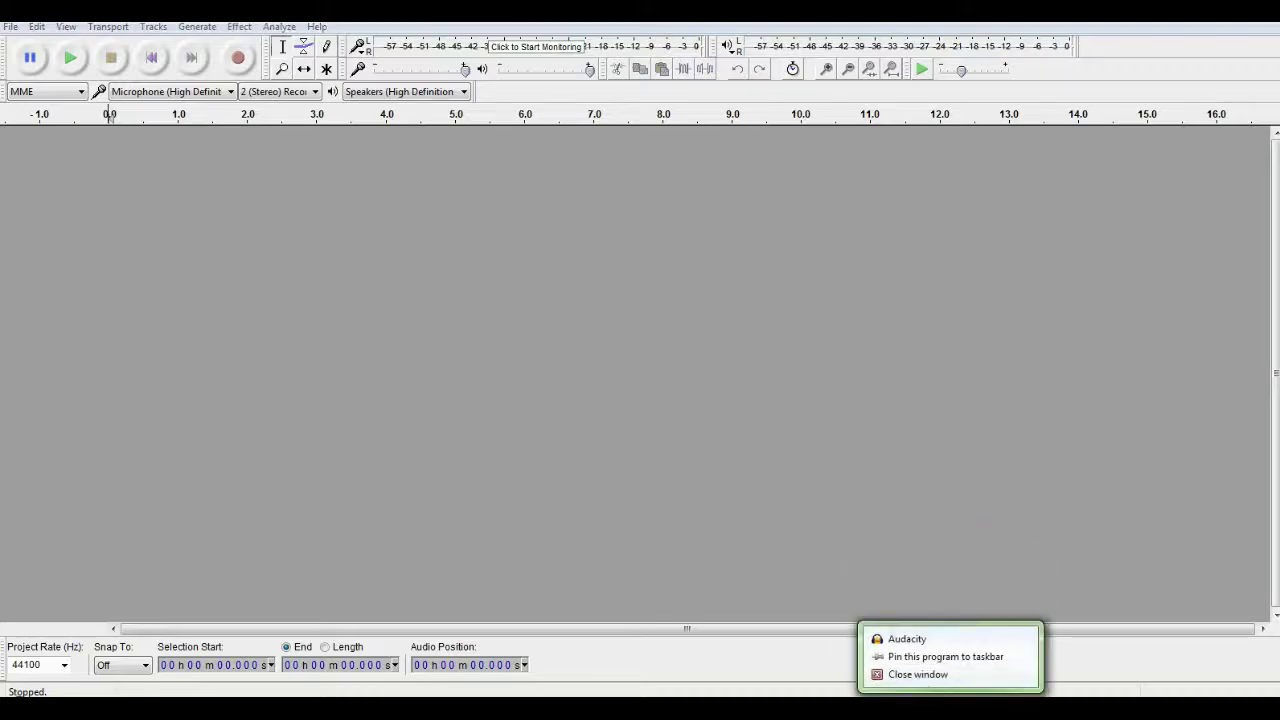
click(930, 675)
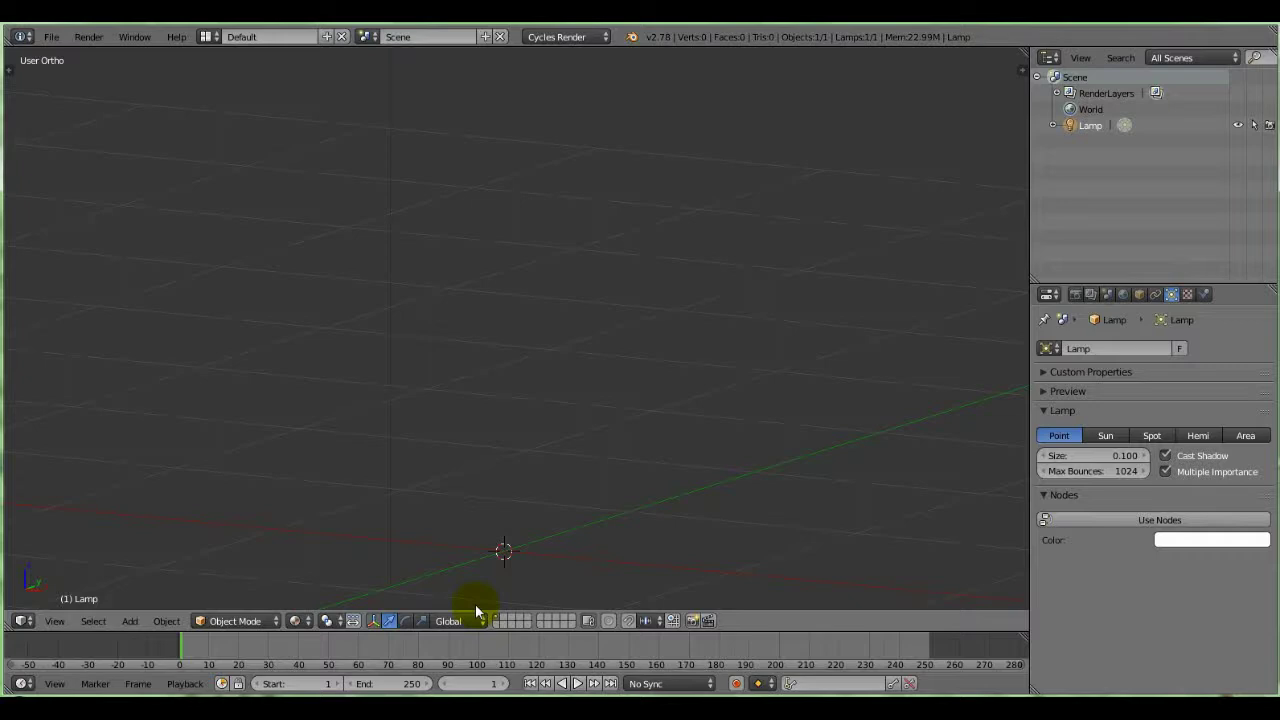
- Switch to Blender and open Zedd.blend from the MixamoFuse TOTD folder
click(50, 37)
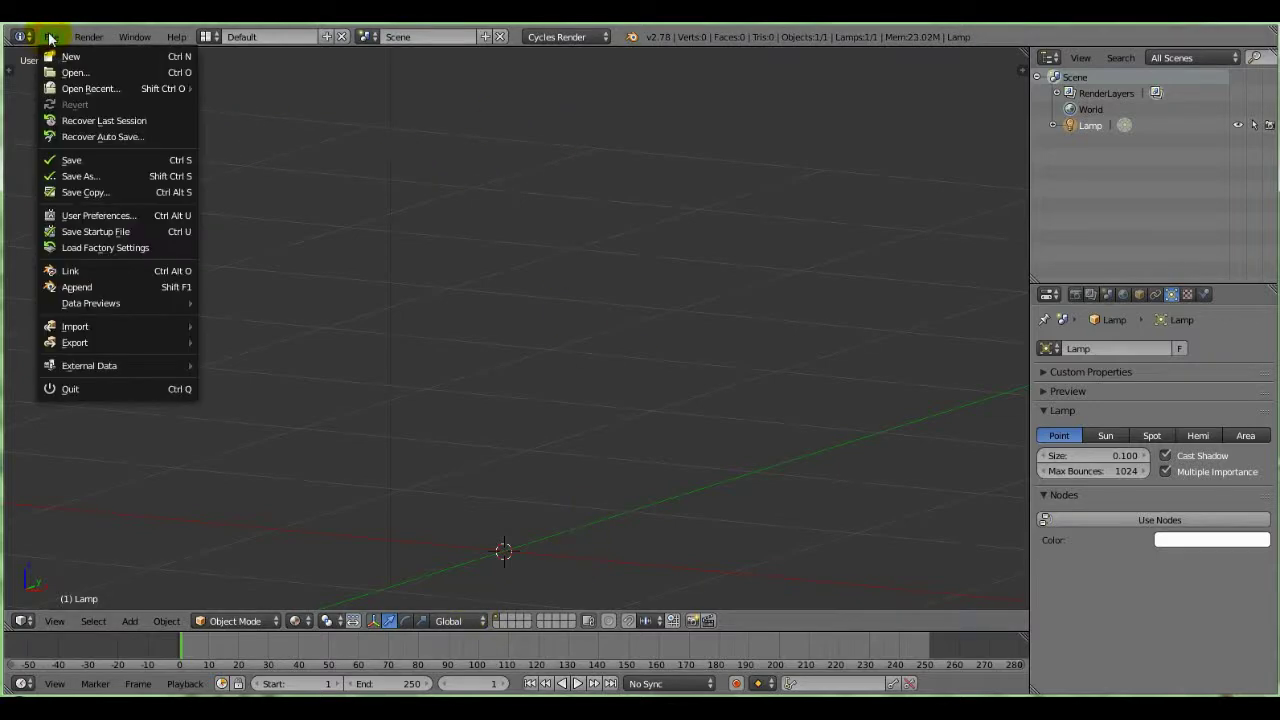
click(73, 72)
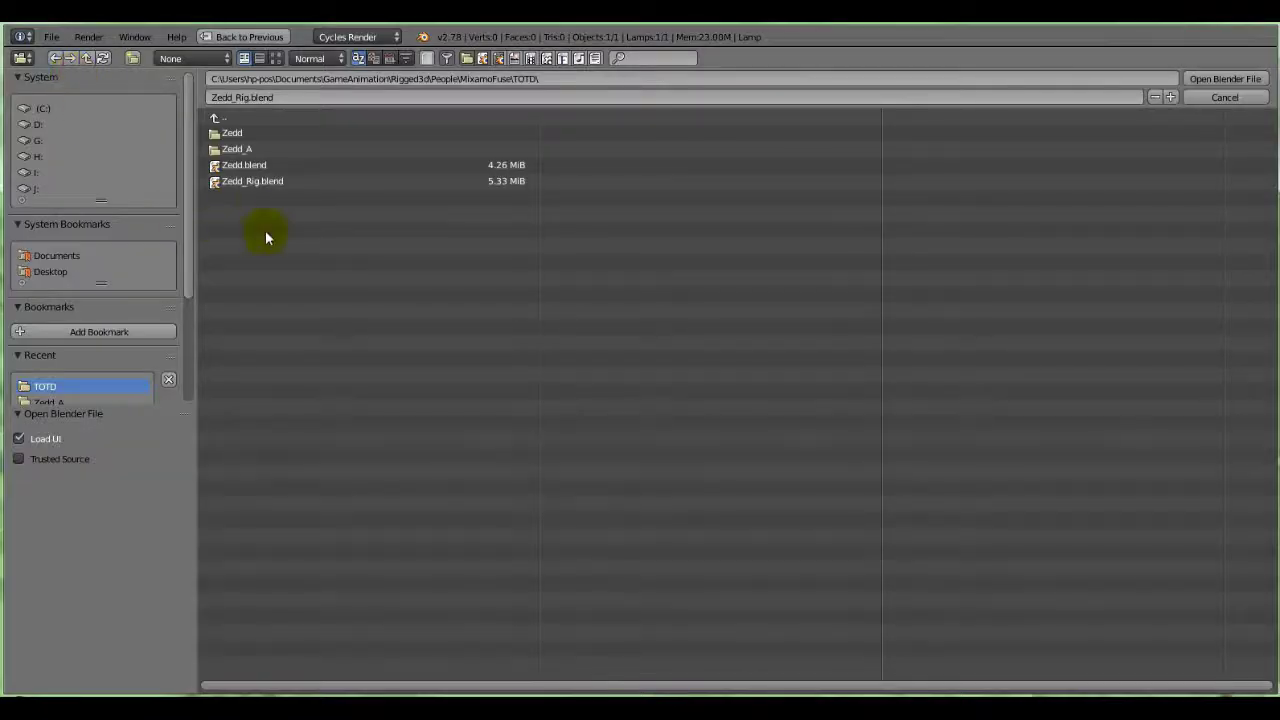
click(245, 166)
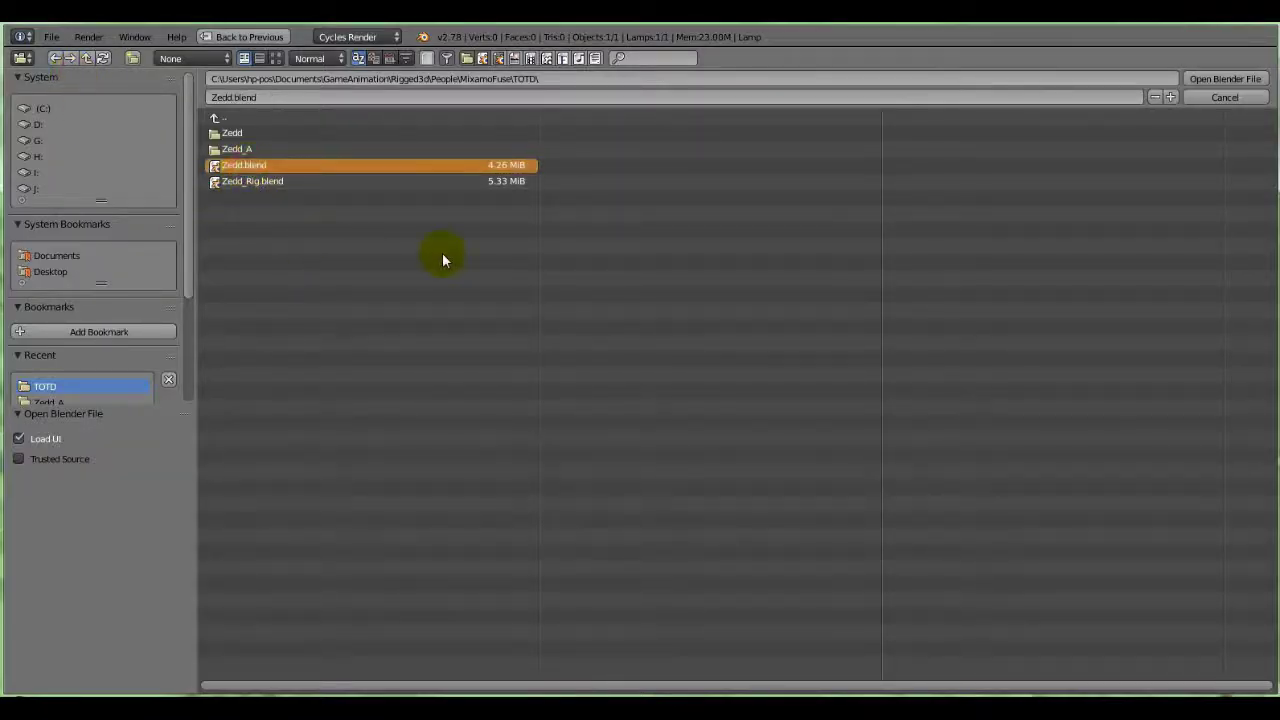
click(1222, 78)
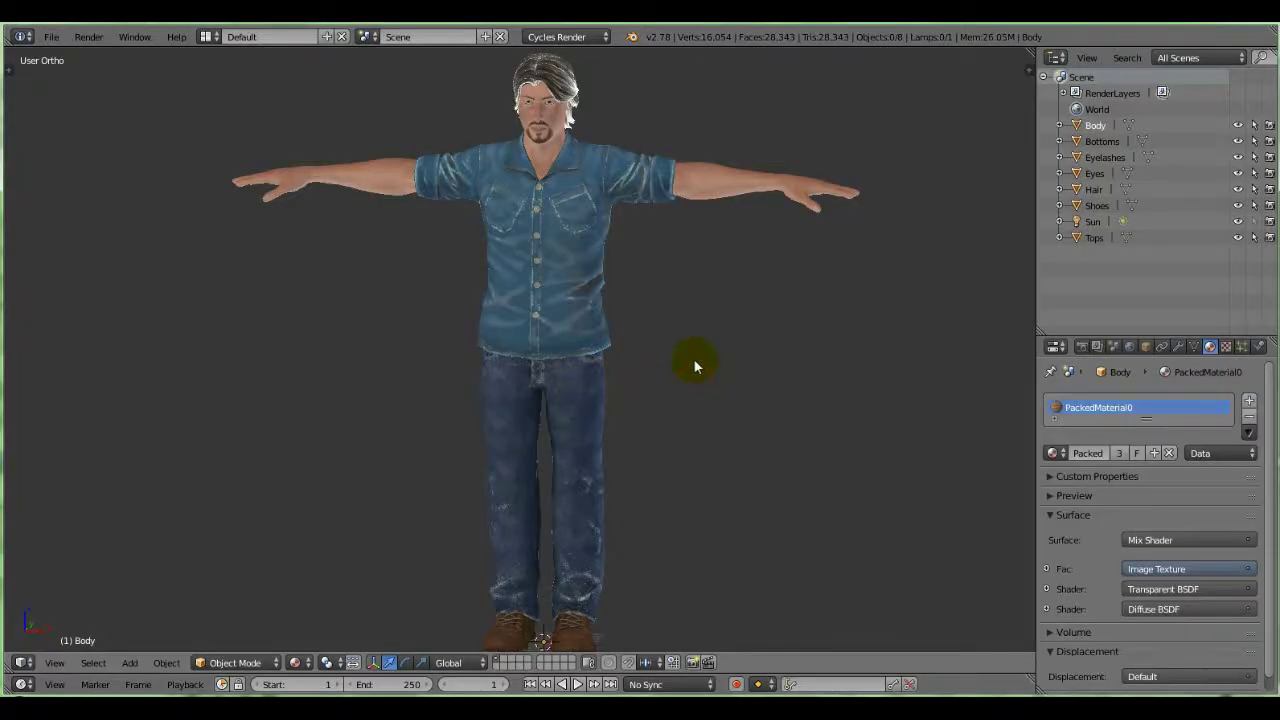
- Turn the character to see its back and set the viewport shading to Rendered
middle_drag(751, 403, 459, 365)
mouse_move(743, 466)
middle_down()
mouse_move(746, 407)
mouse_move(749, 451)
mouse_move(747, 429)
mouse_move(366, 445)
mouse_move(752, 445)
mouse_move(523, 451)
mouse_move(380, 437)
mouse_move(391, 450)
mouse_move(737, 443)
mouse_move(463, 440)
mouse_move(428, 457)
mouse_move(486, 443)
middle_up()
click(296, 662)
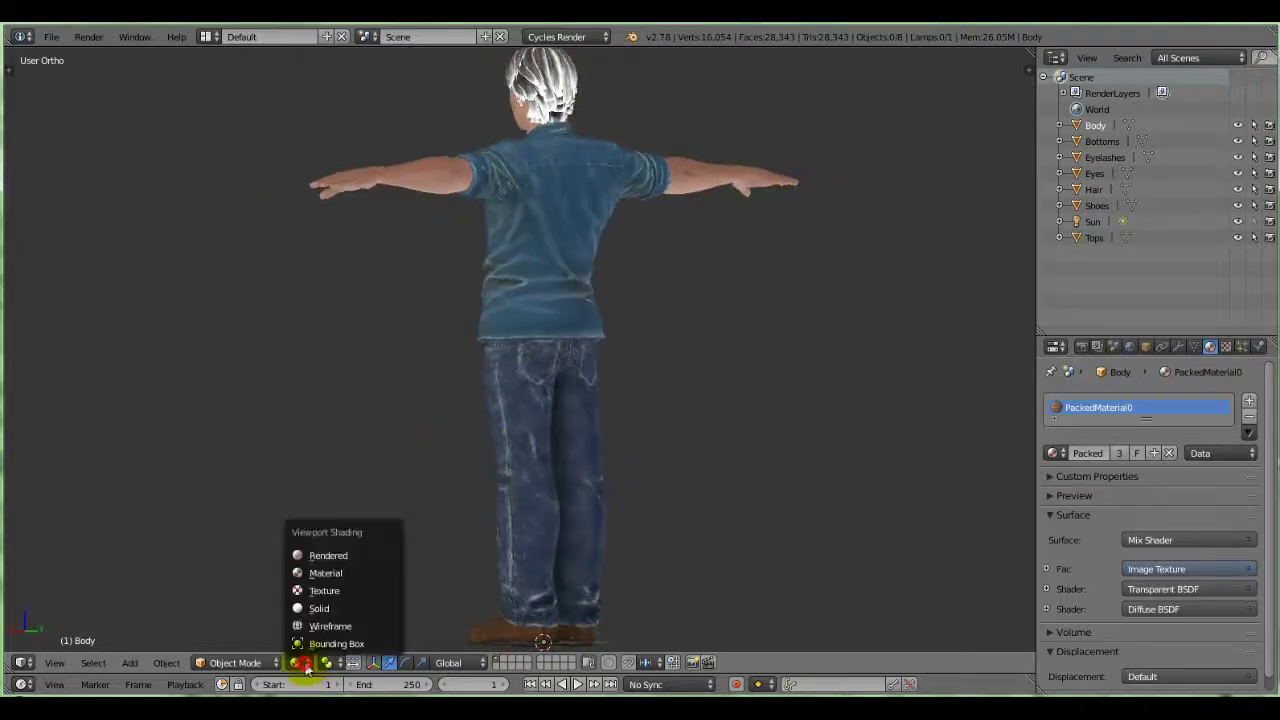
click(325, 558)
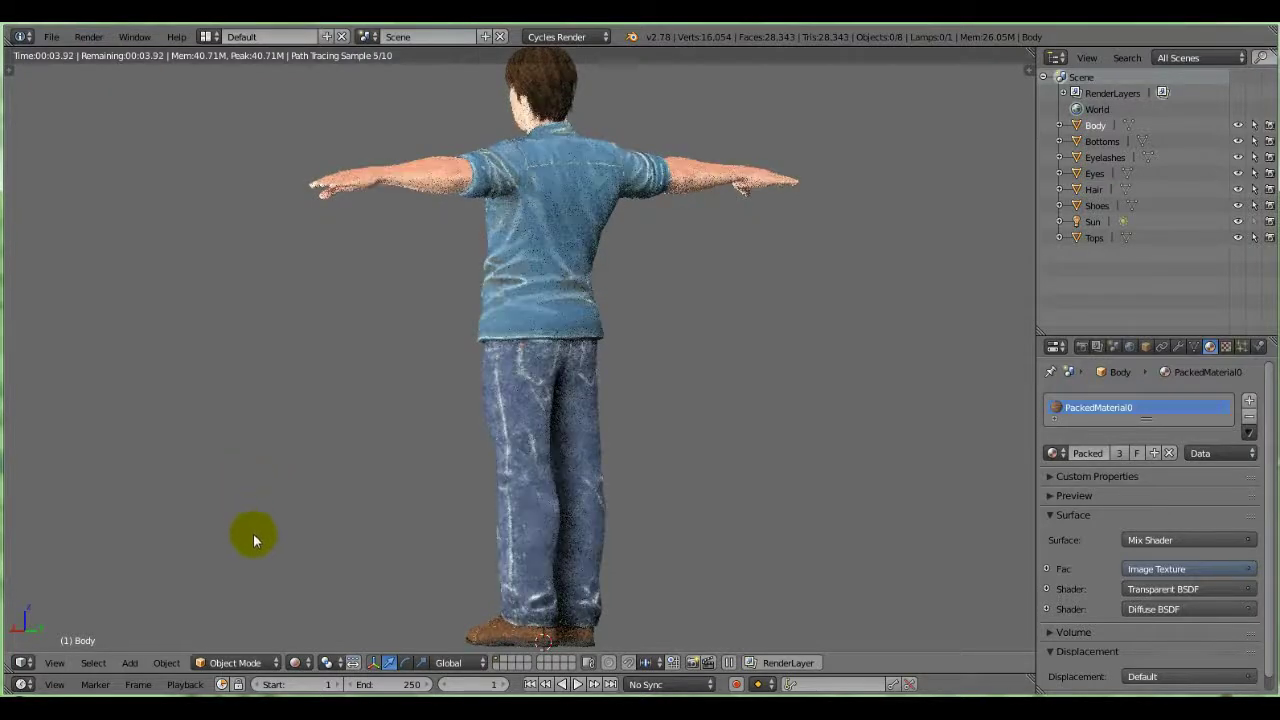
- Set the viewport shading to Material and turn the character to face the front
click(295, 663)
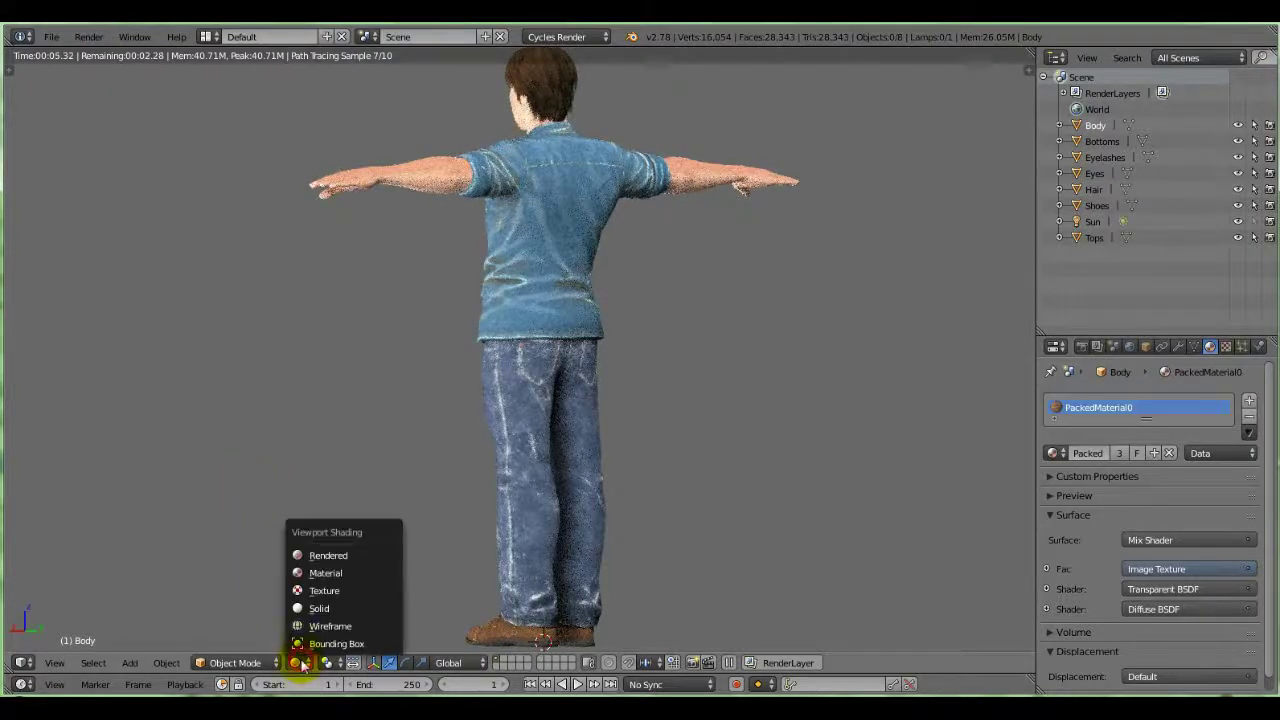
click(298, 576)
middle_drag(260, 494, 486, 509)
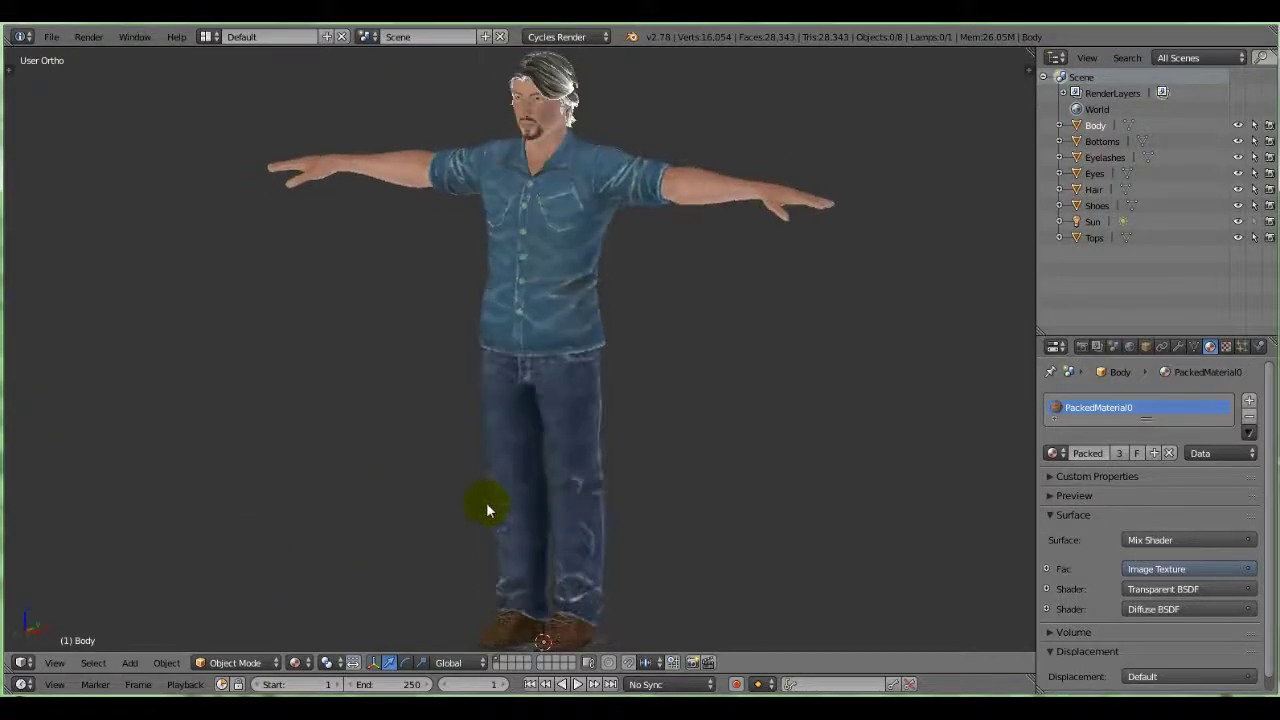
- Reload the start-up file and open the recent file Zedd_Rig.blend
click(51, 36)
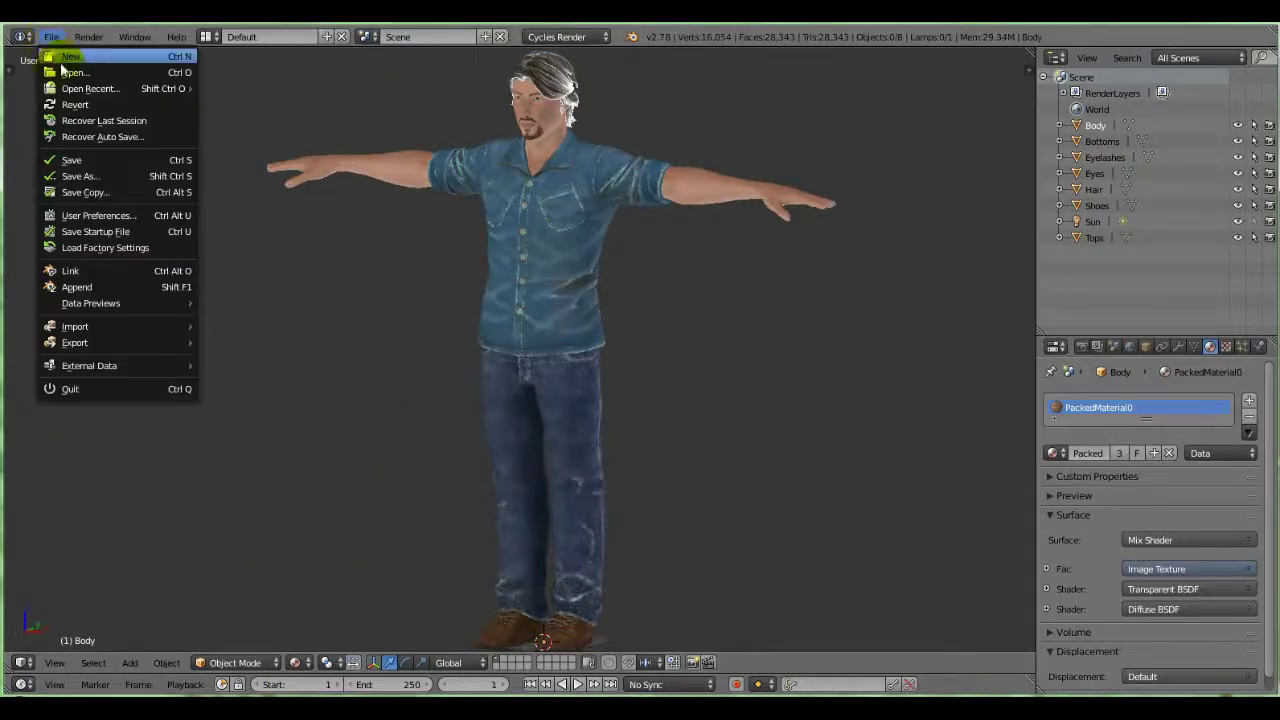
click(74, 56)
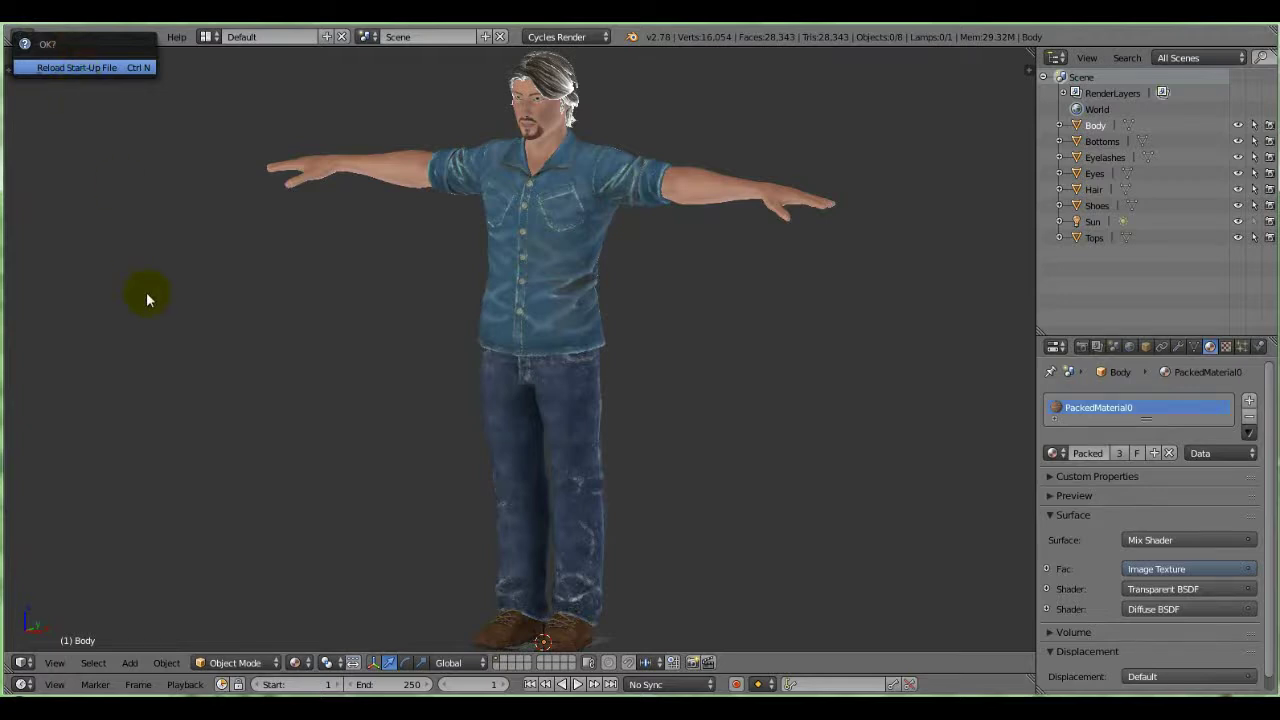
key(Return)
click(51, 36)
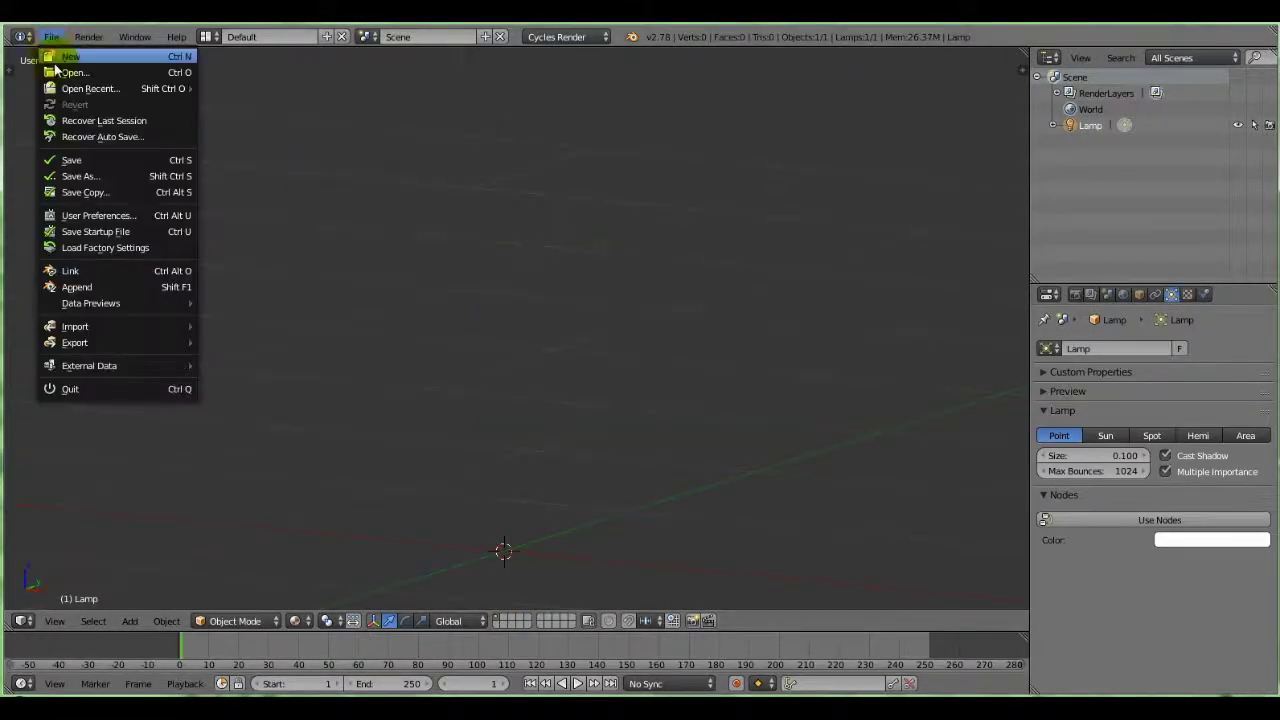
mouse_move(73, 86)
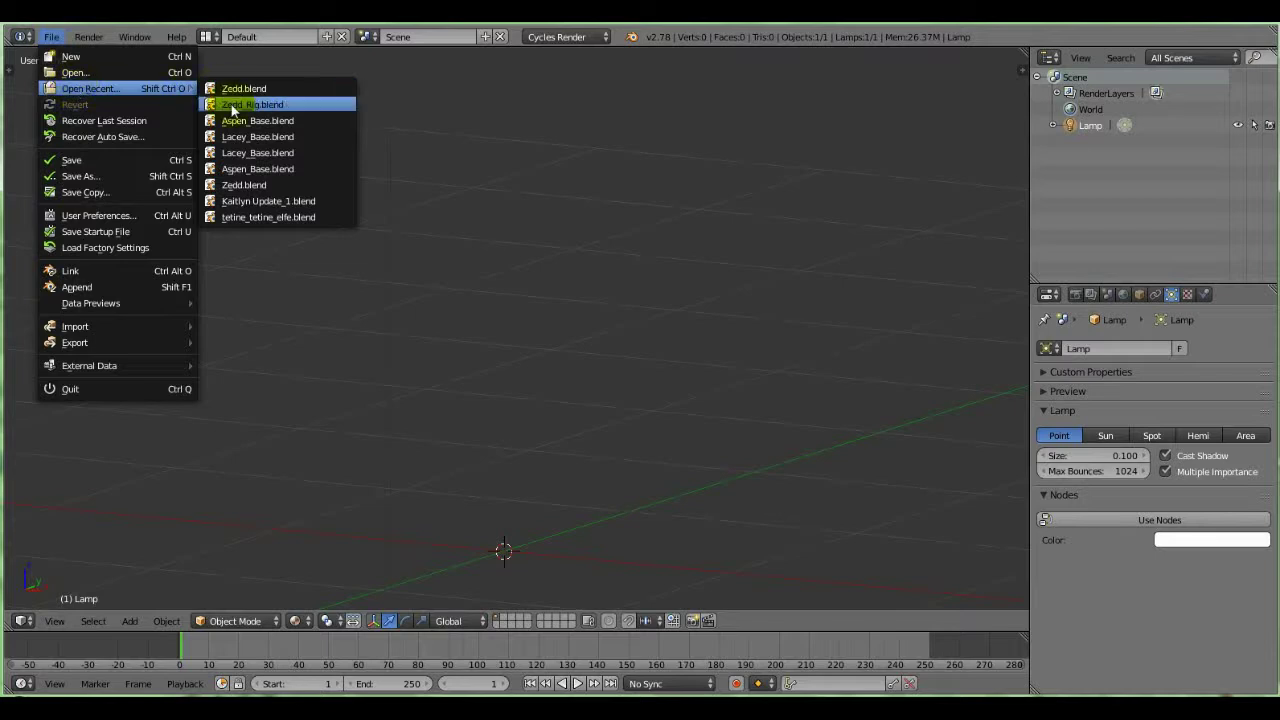
click(245, 104)
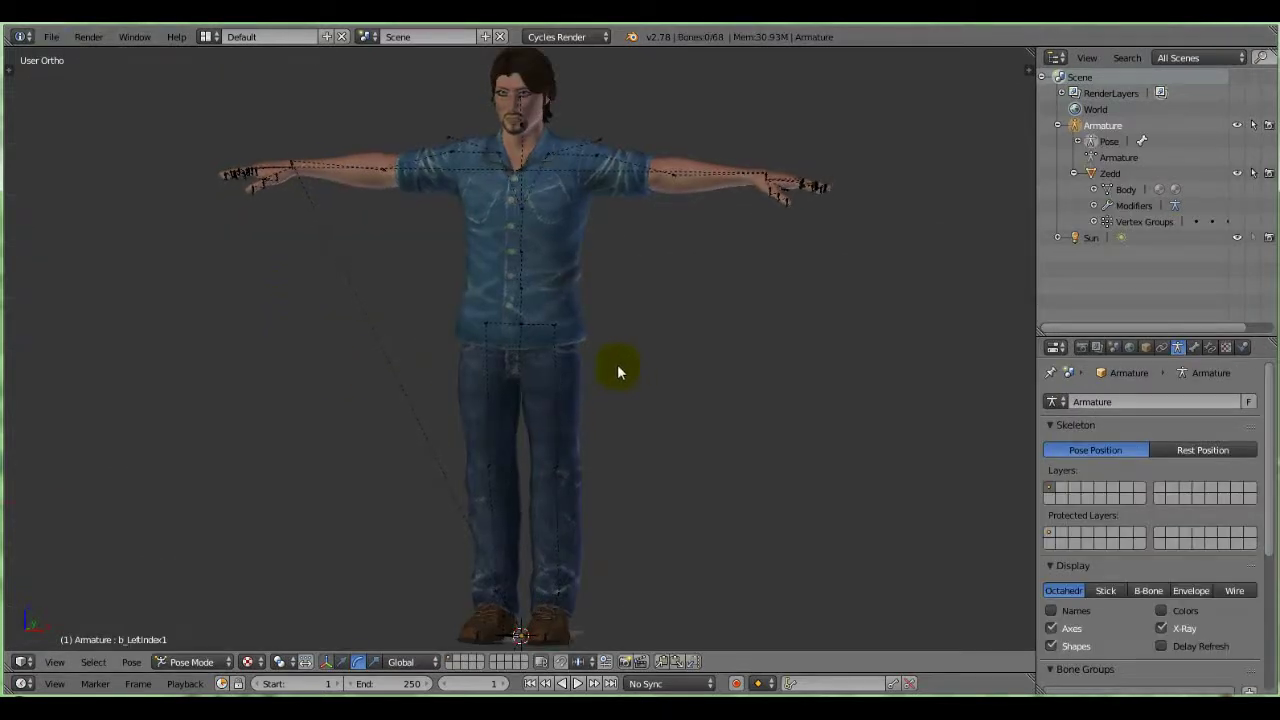
- Try rotating the rigged character's right lower leg bone about the global X axis, and undo the rotation
middle_drag(617, 366, 629, 362)
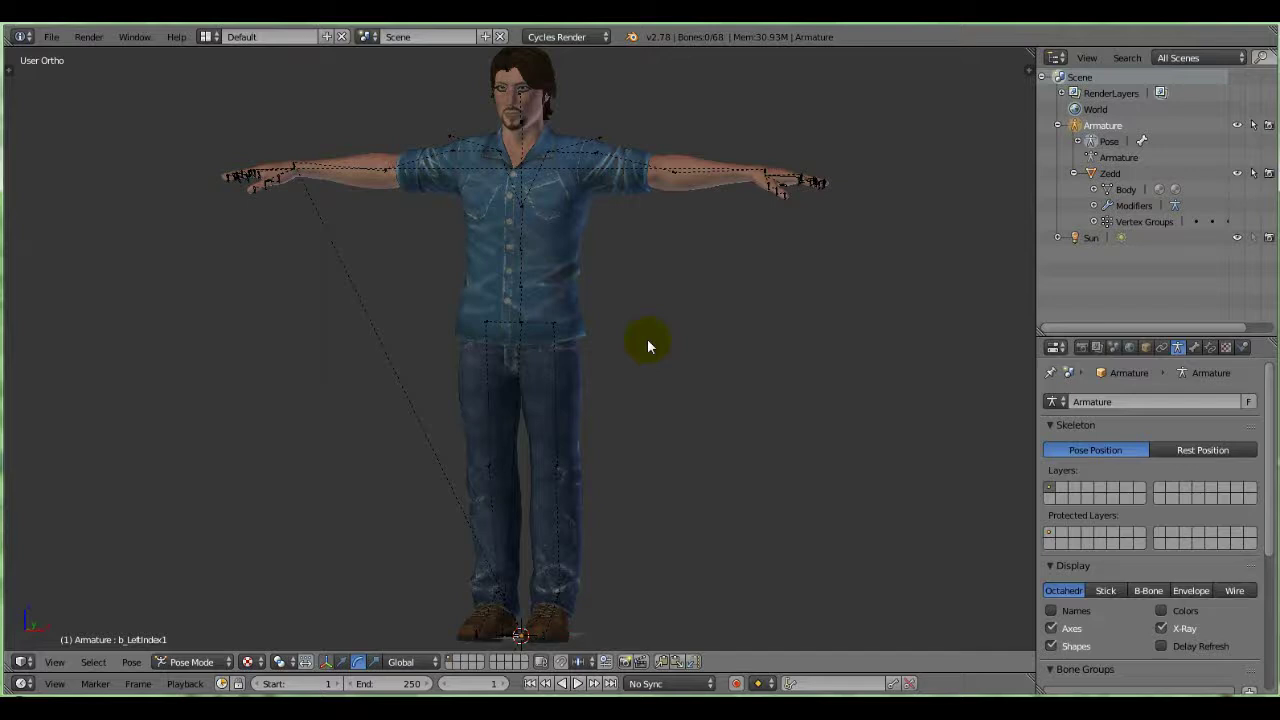
middle_drag(732, 334, 807, 351)
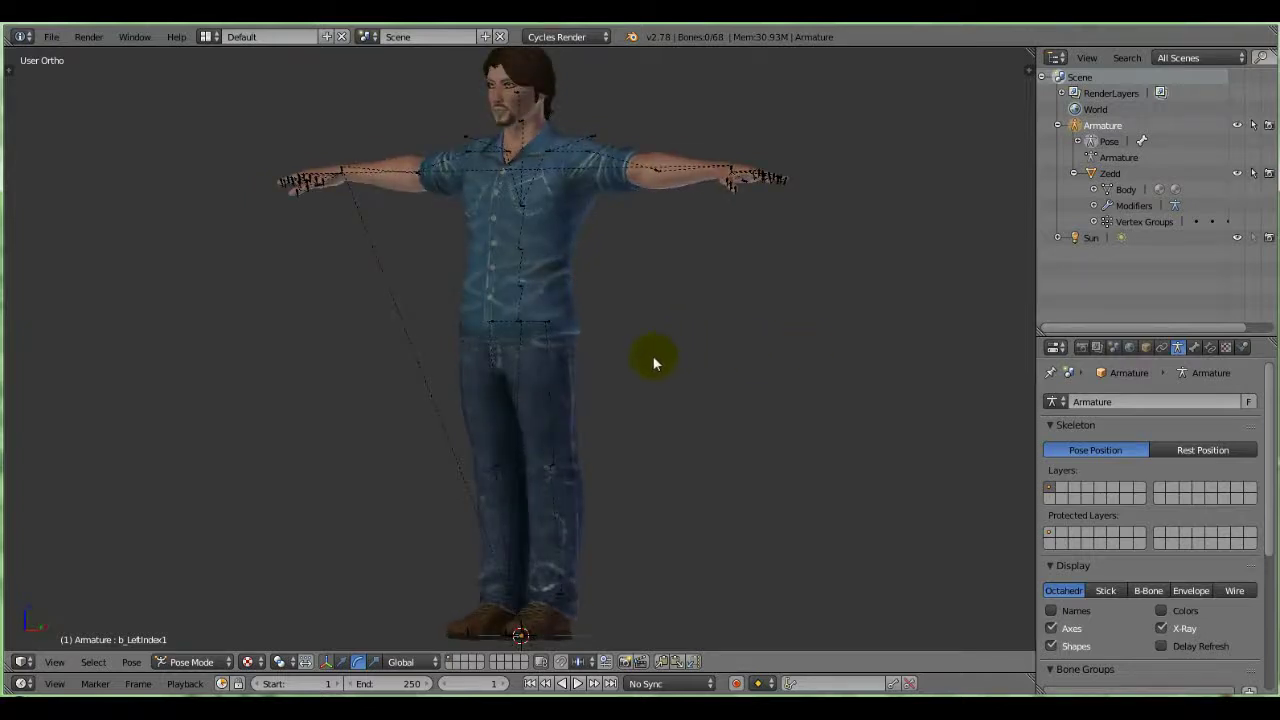
middle_drag(654, 364, 697, 364)
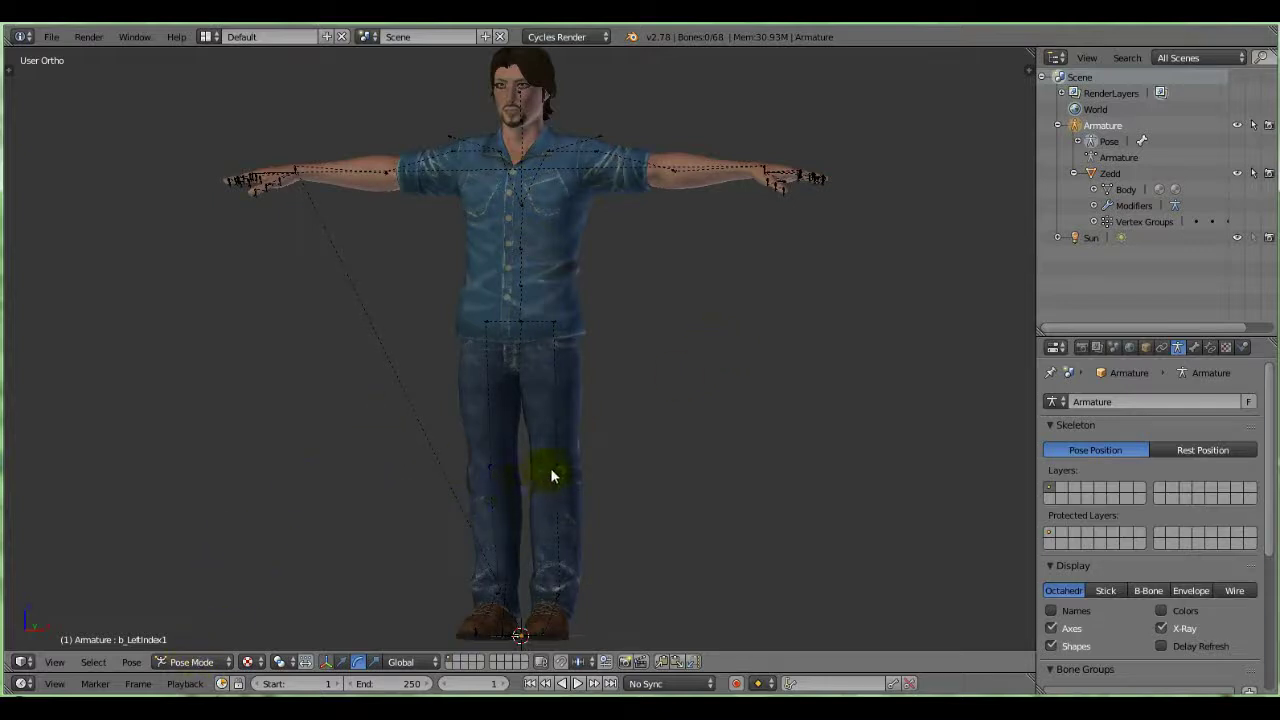
right_click(492, 469)
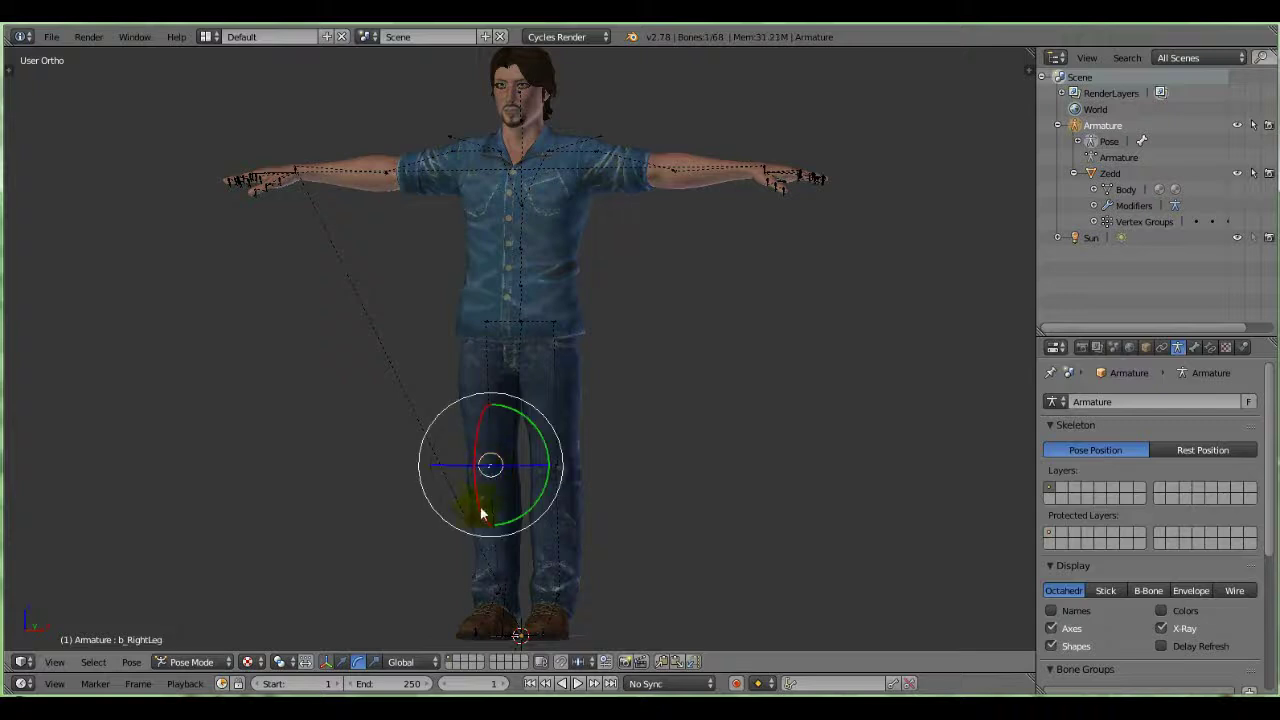
key(r)
key(x)
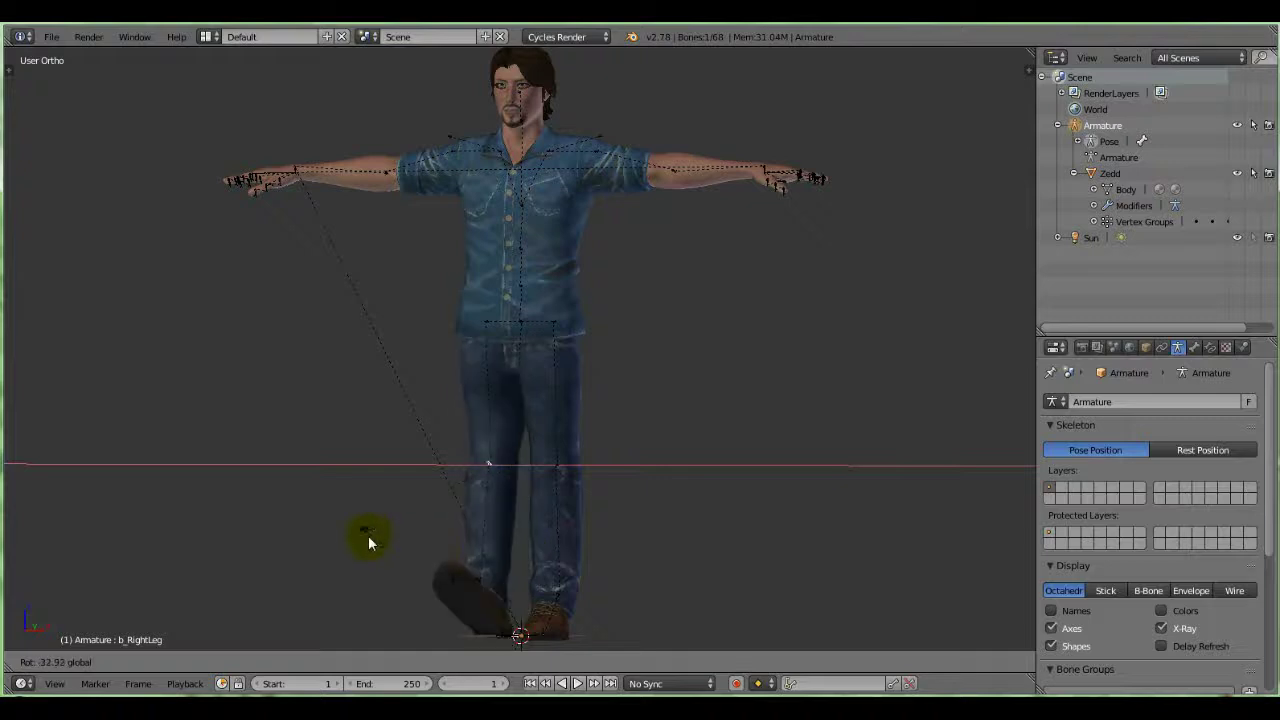
click(427, 551)
key(ctrl+z)
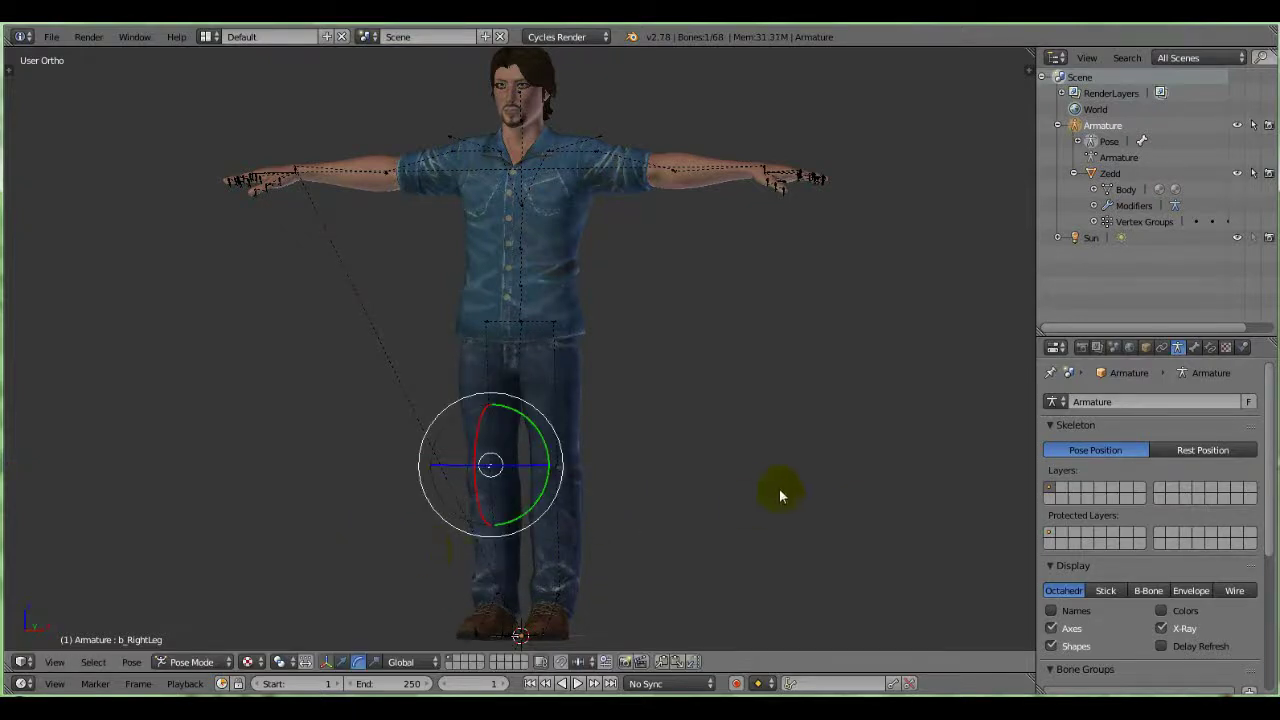
- Hide the 3D manipulator and switch the armature from Pose Mode to Object Mode
click(326, 662)
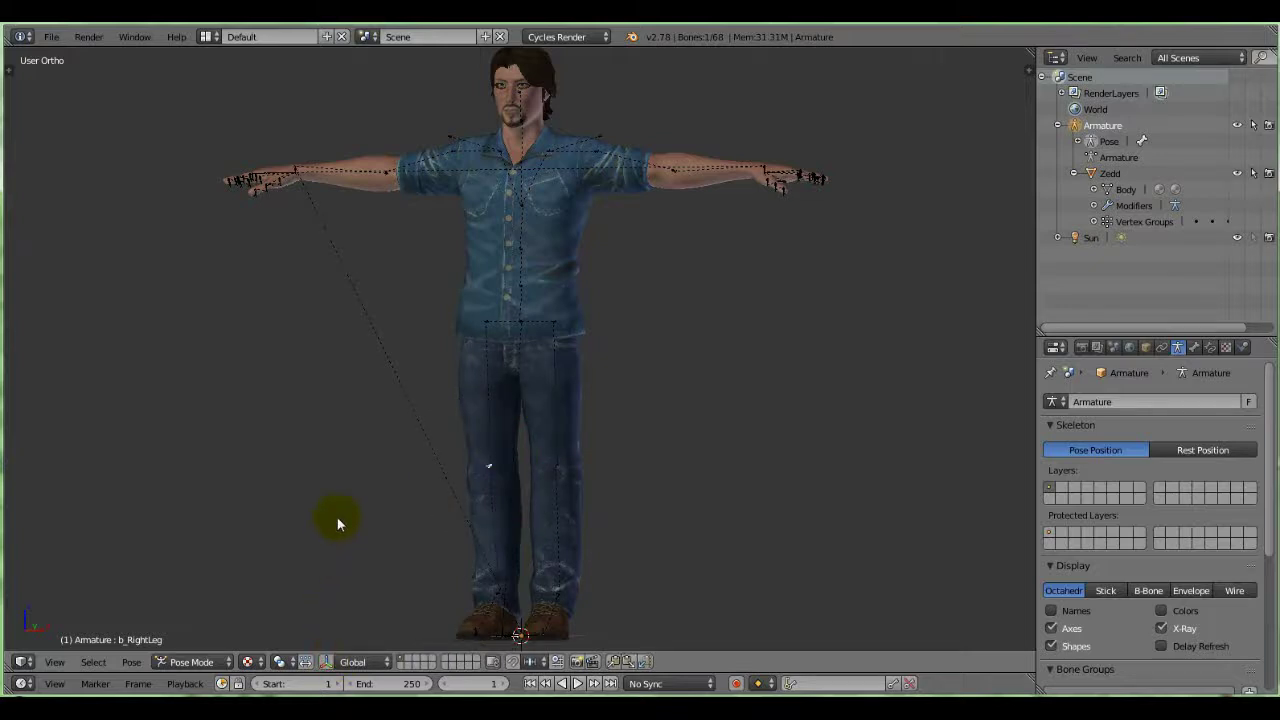
click(220, 662)
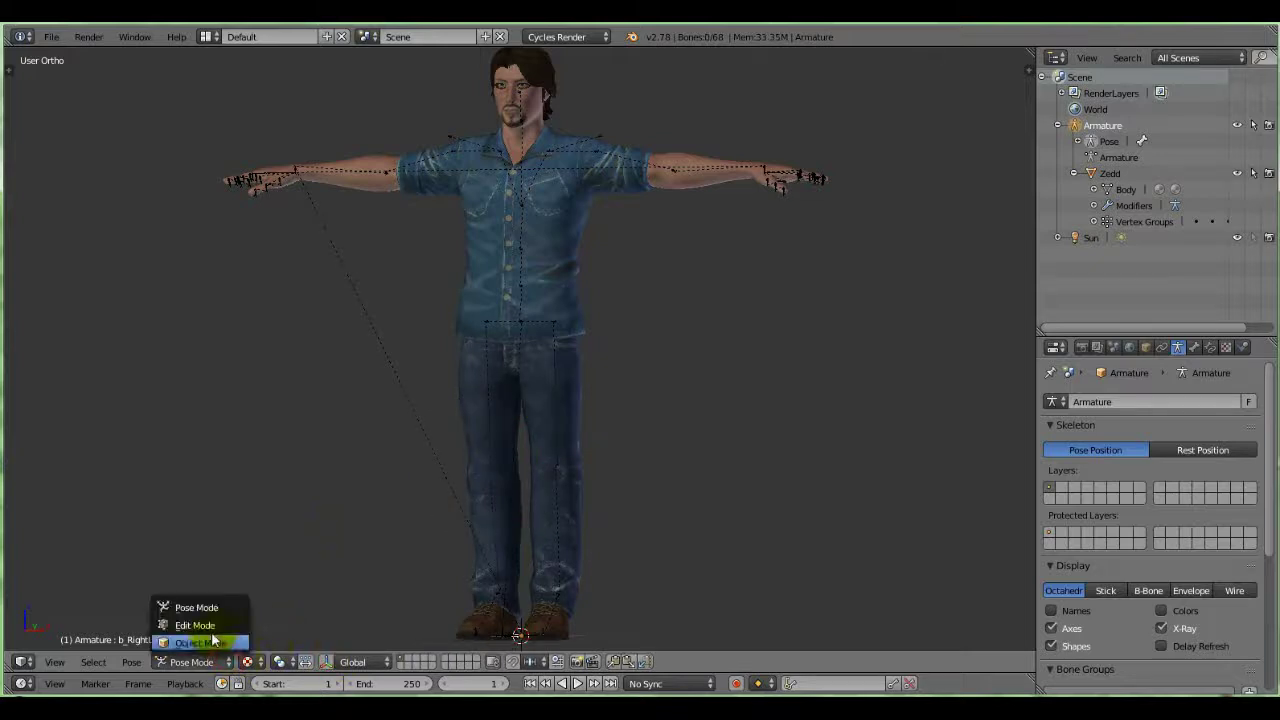
click(205, 642)
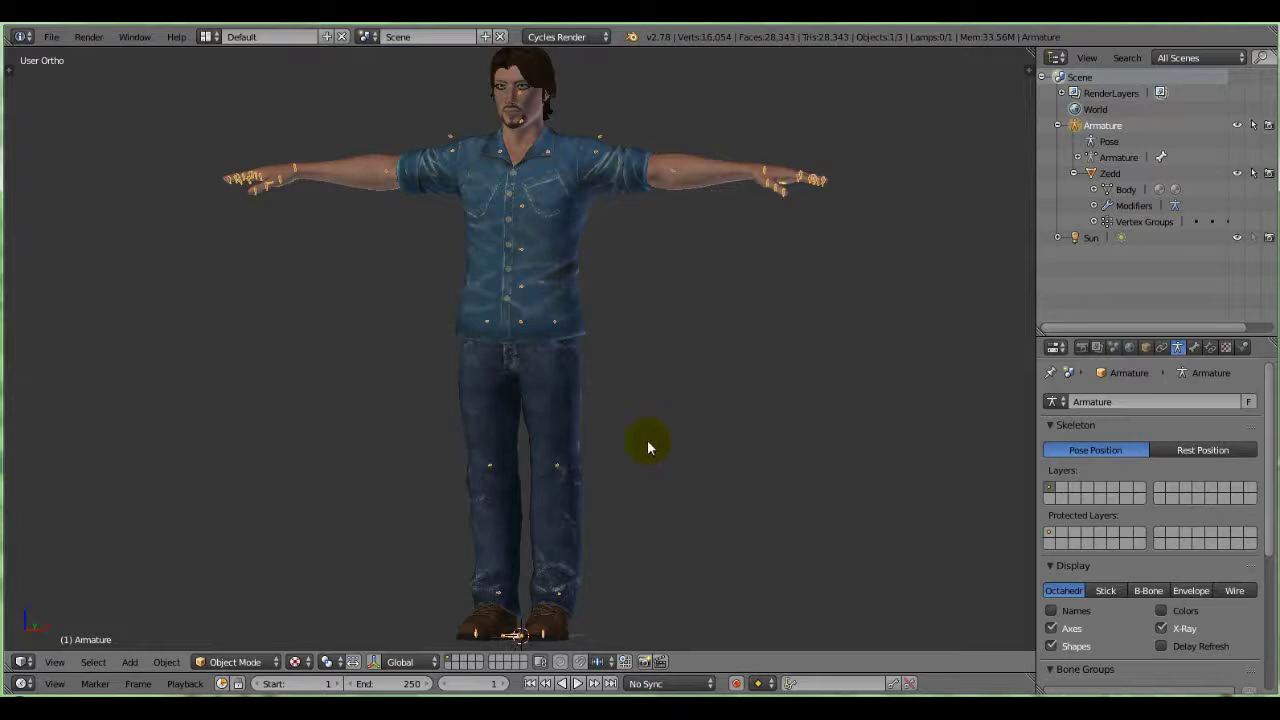
- Close Blender without saving the changes and return to the UDK editor
right_click(507, 706)
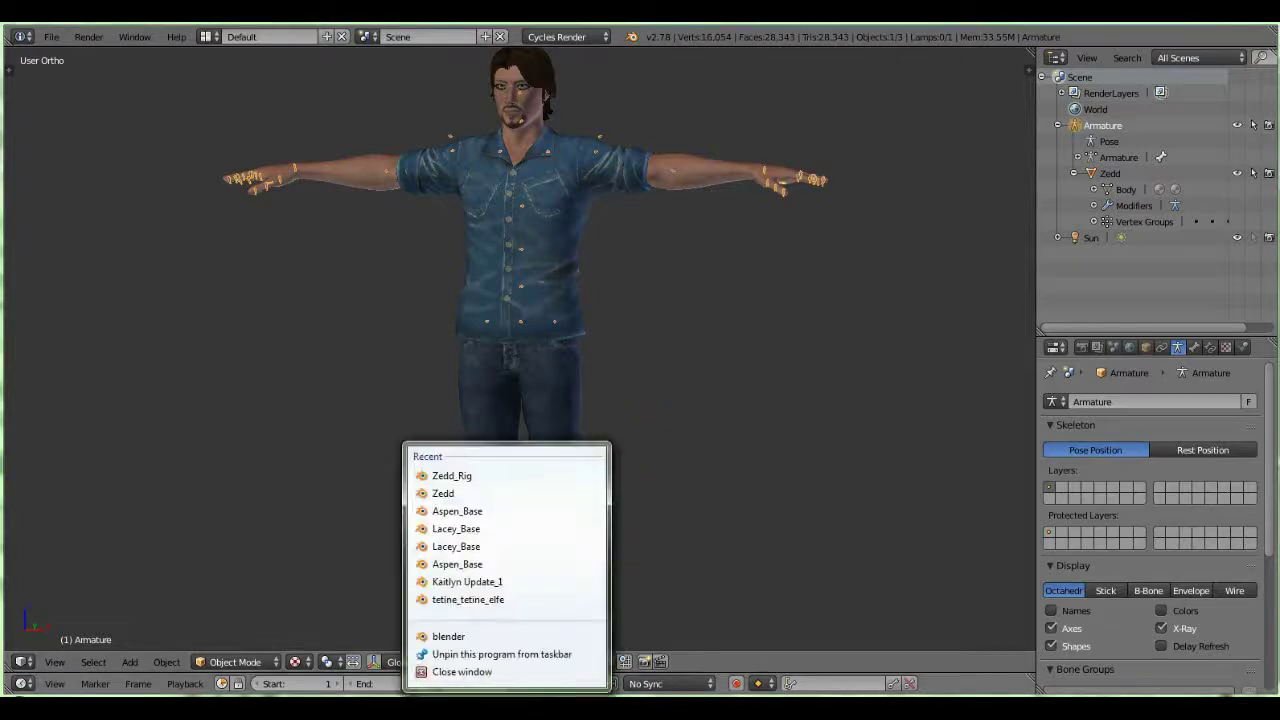
click(490, 670)
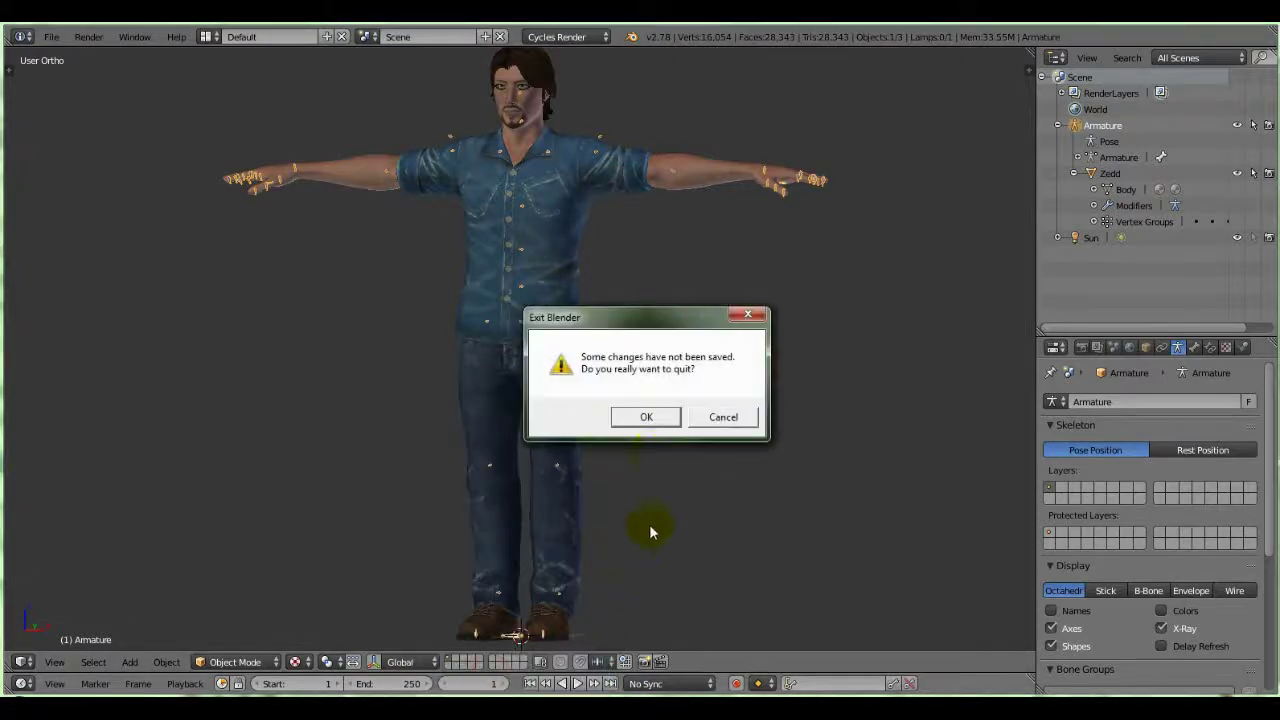
click(649, 420)
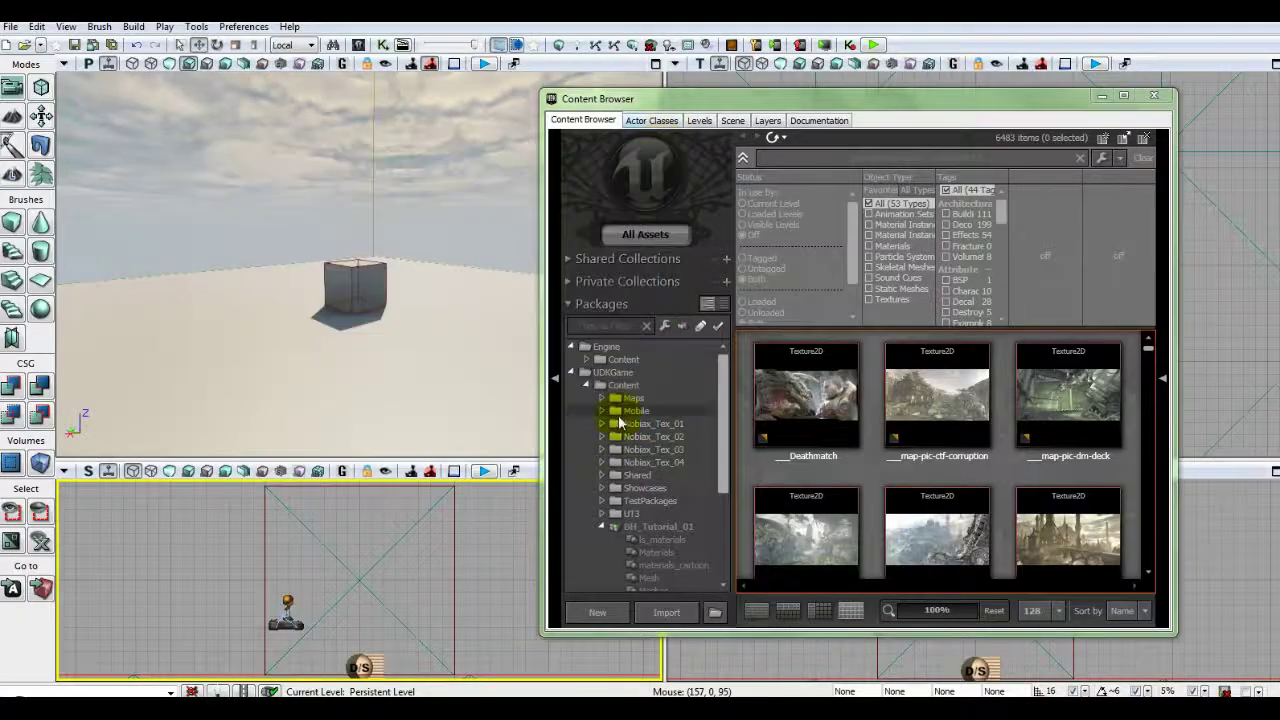
- Close the Content Browser and open the recent map Level_01.udk from the TOTD StoryMode folder
click(41, 45)
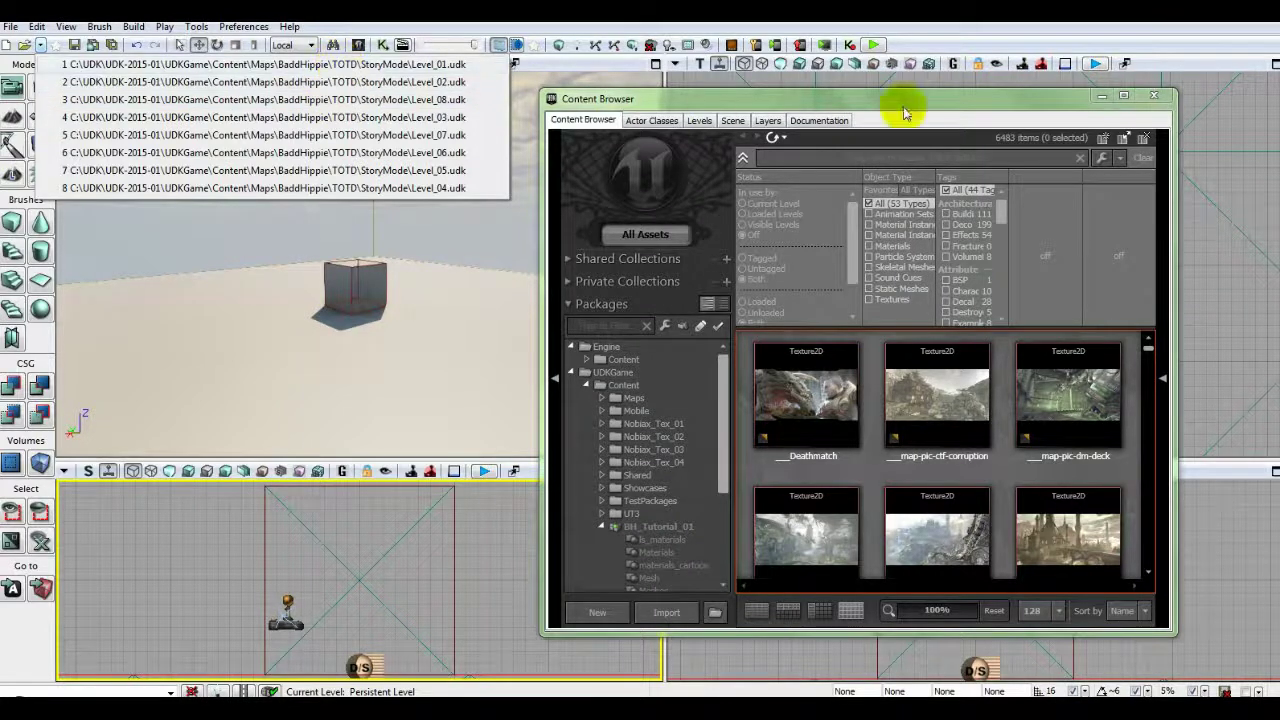
click(1155, 97)
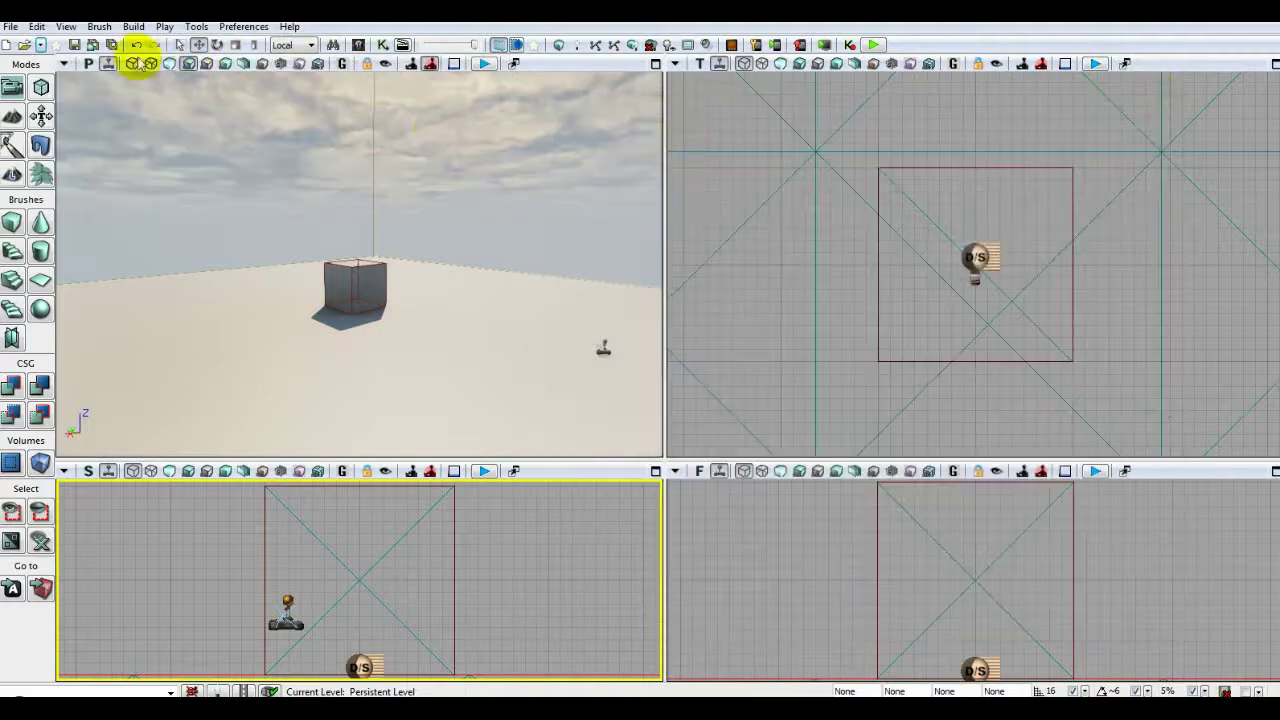
click(40, 46)
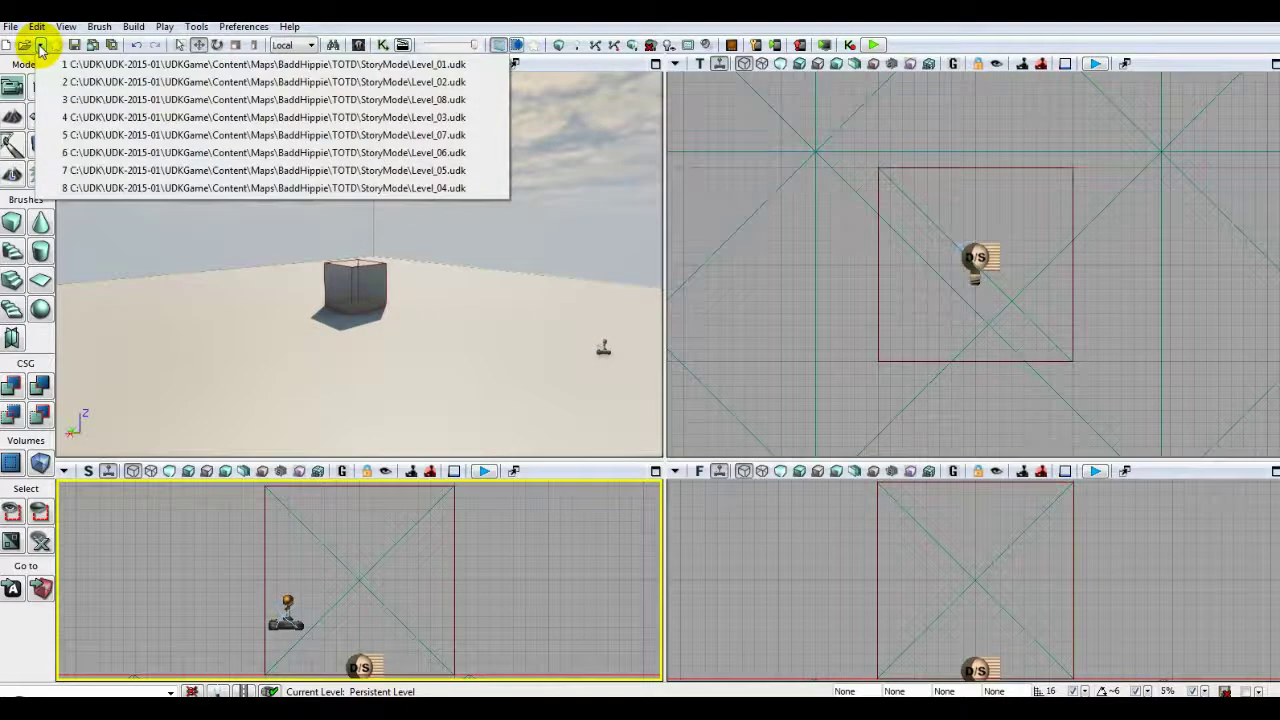
click(425, 64)
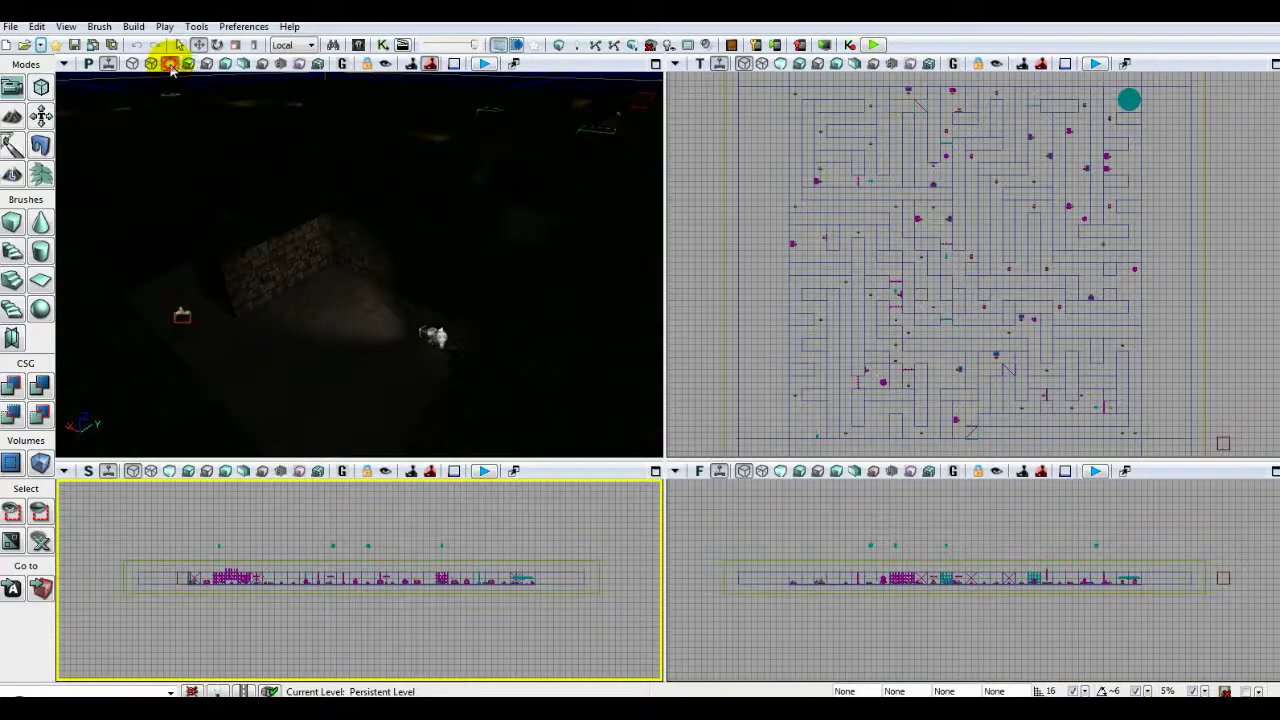
- Show the perspective viewport in Unlit mode and adjust its view over the maze
click(170, 64)
drag(366, 321, 363, 317)
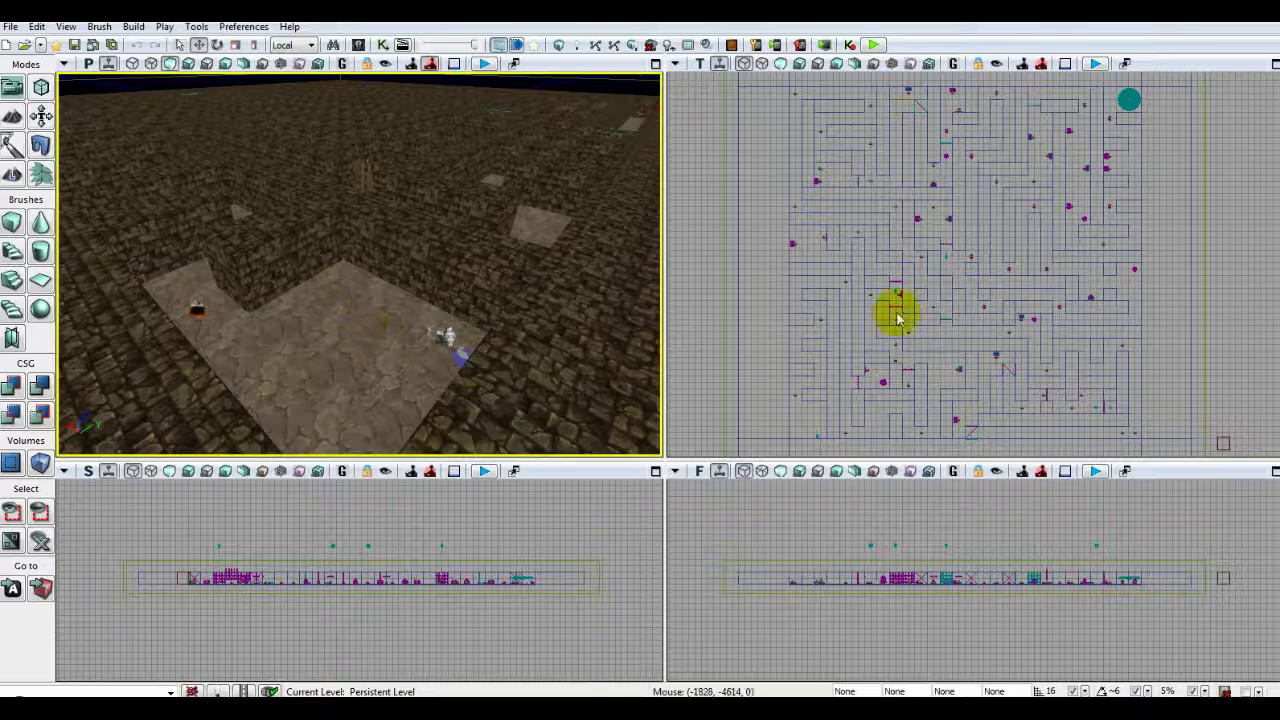
mouse_move(362, 367)
mouse_down()
mouse_move(337, 360)
mouse_move(360, 363)
mouse_up()
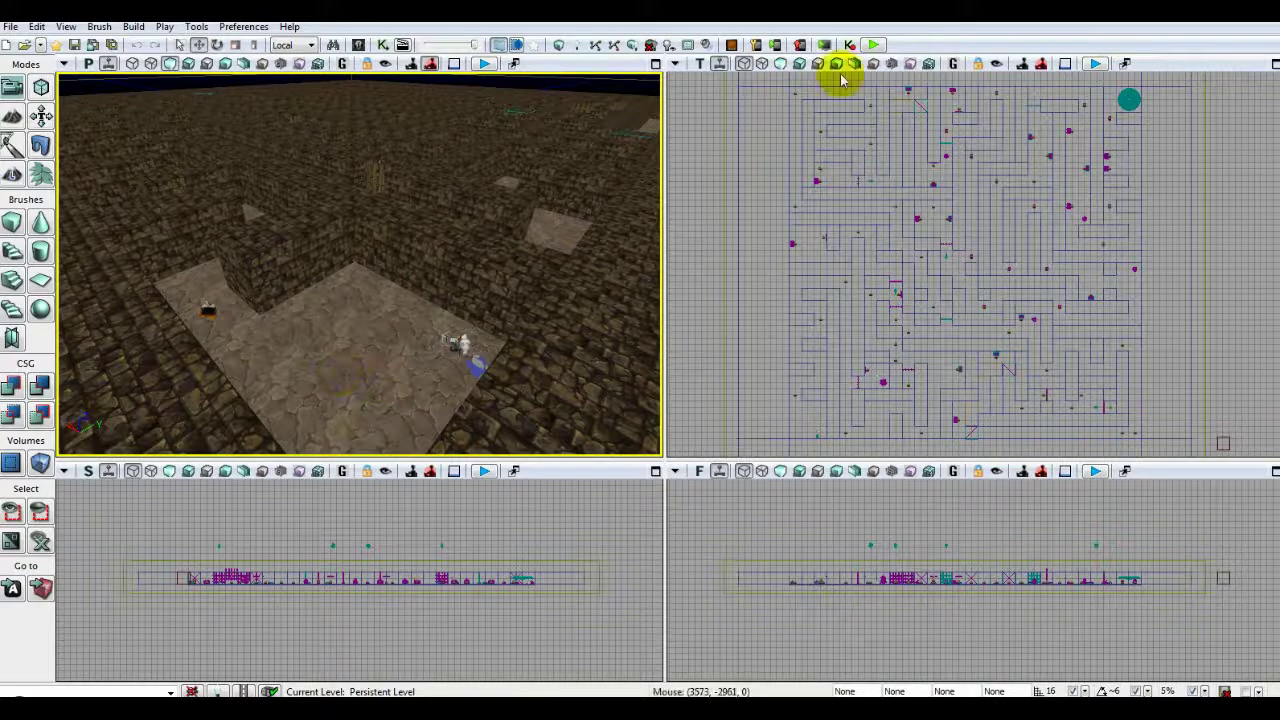
- Play the level in an editor window and walk the character through the maze corridor to collect the gold
click(871, 46)
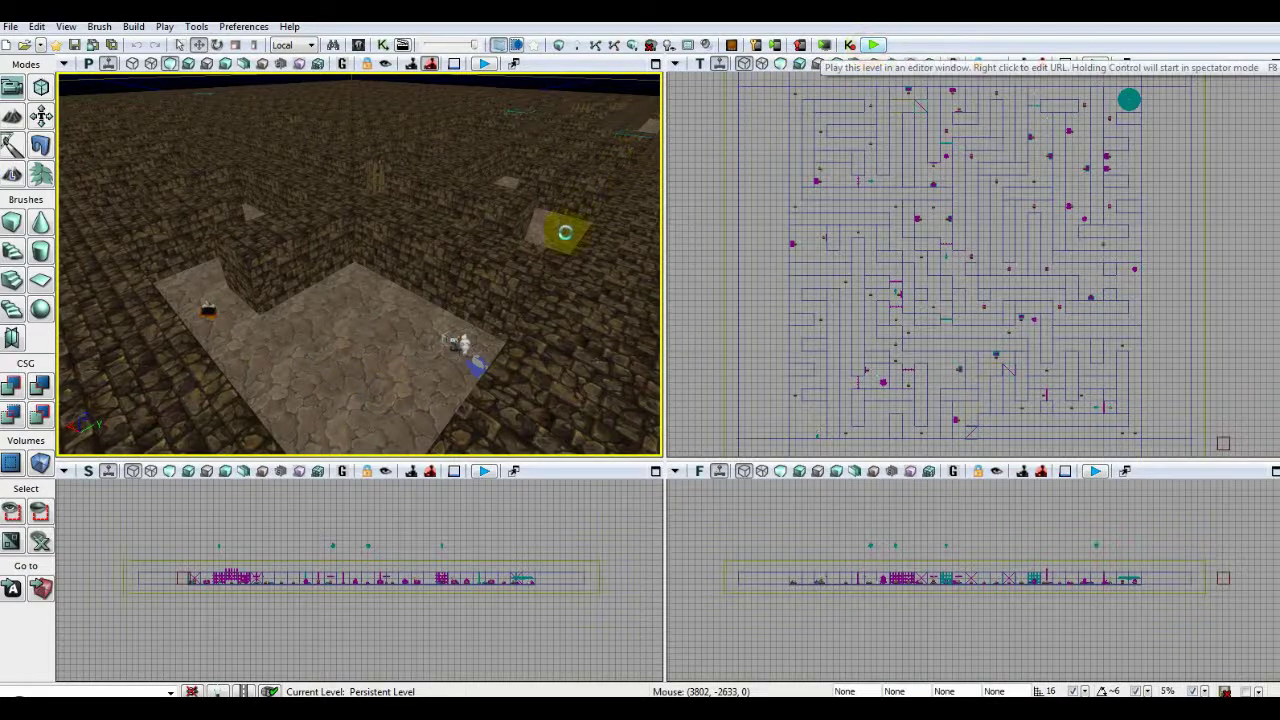
key(w)
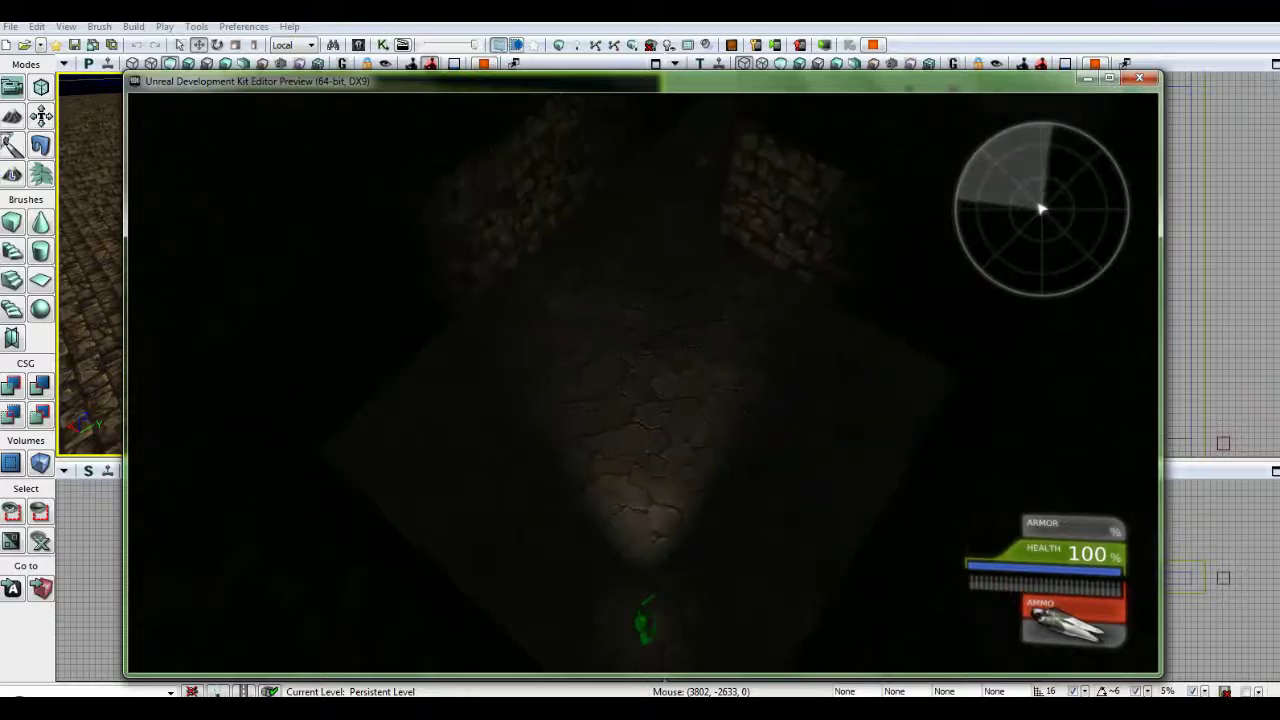
key(w)
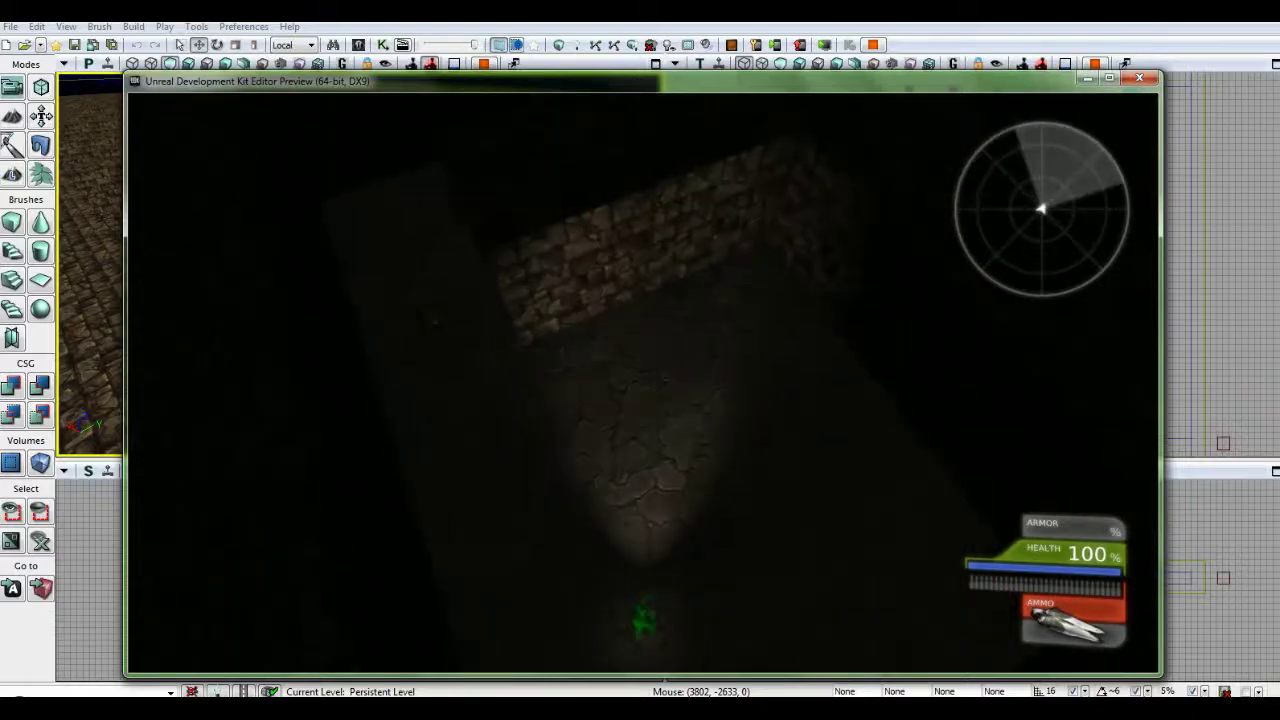
key(w)
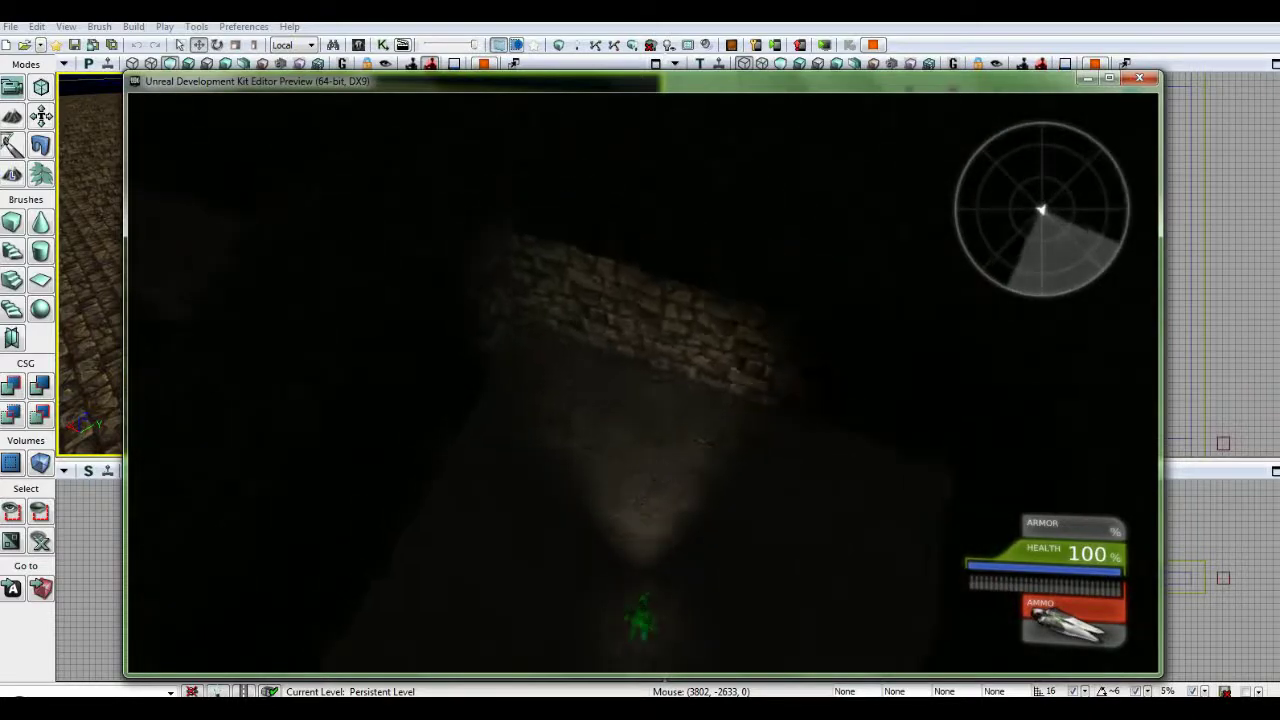
key(s)
key(d)
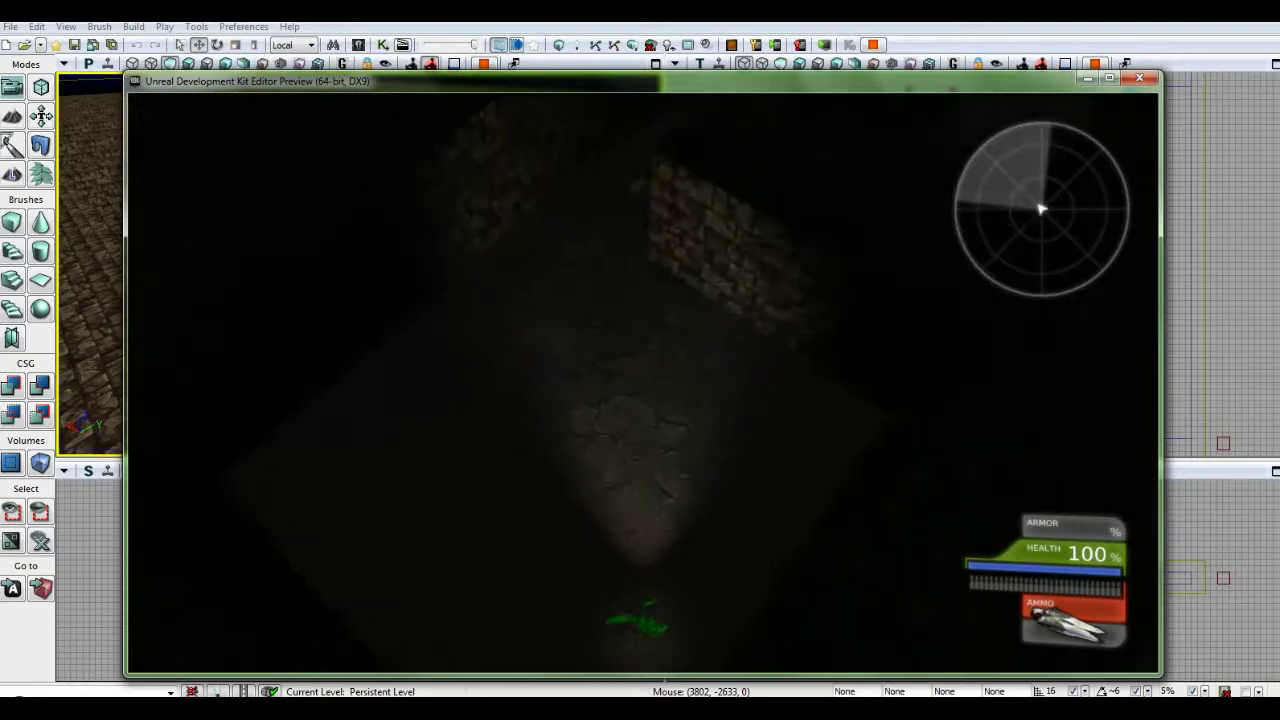
key(a)
key(w)
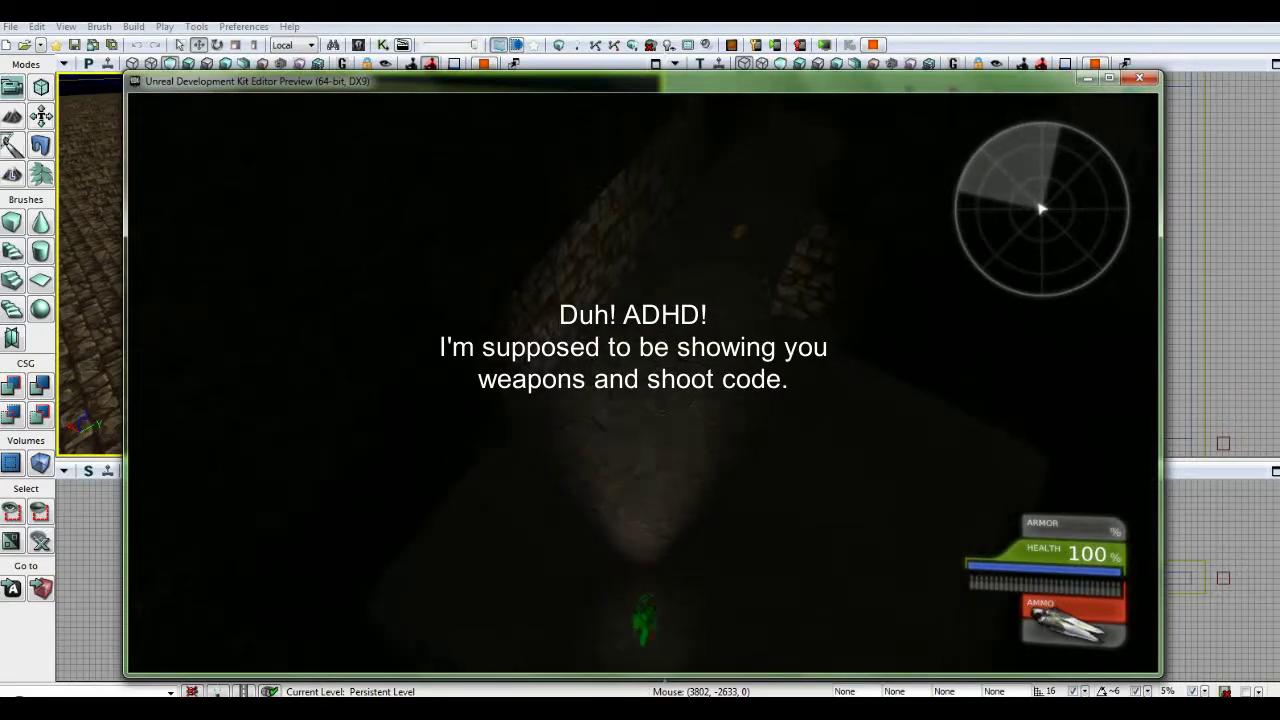
key(w)
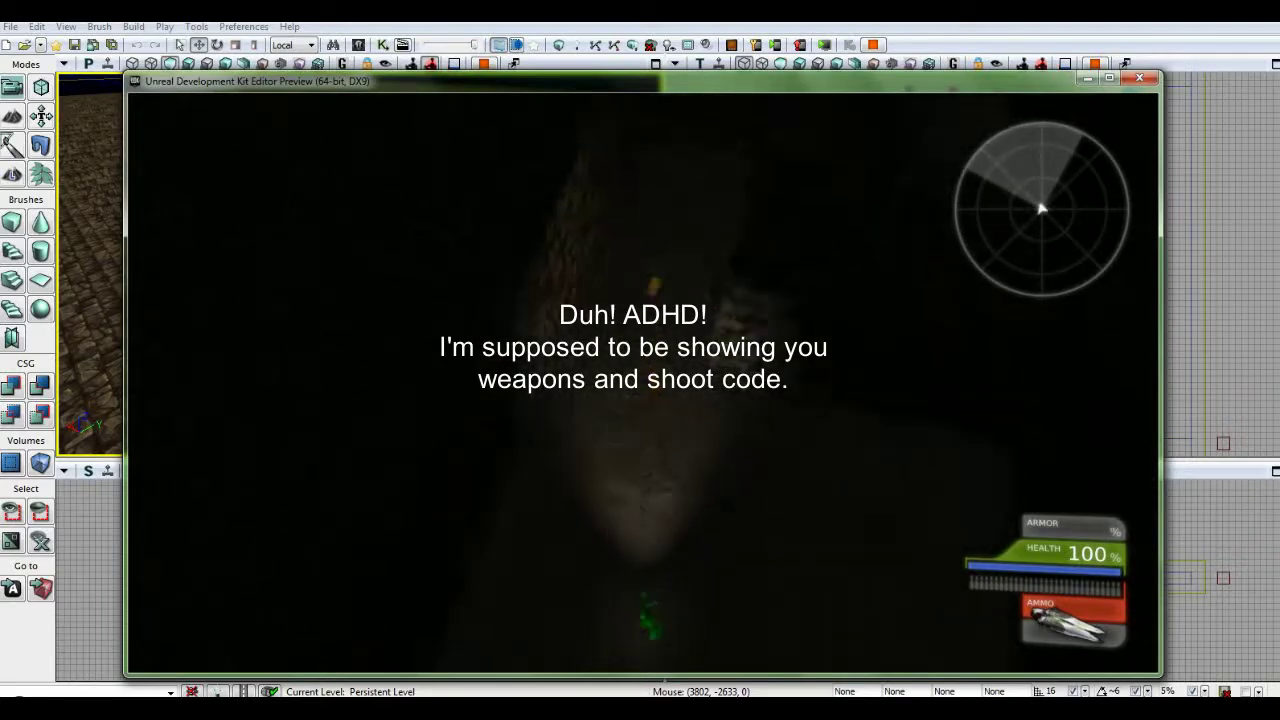
key(a)
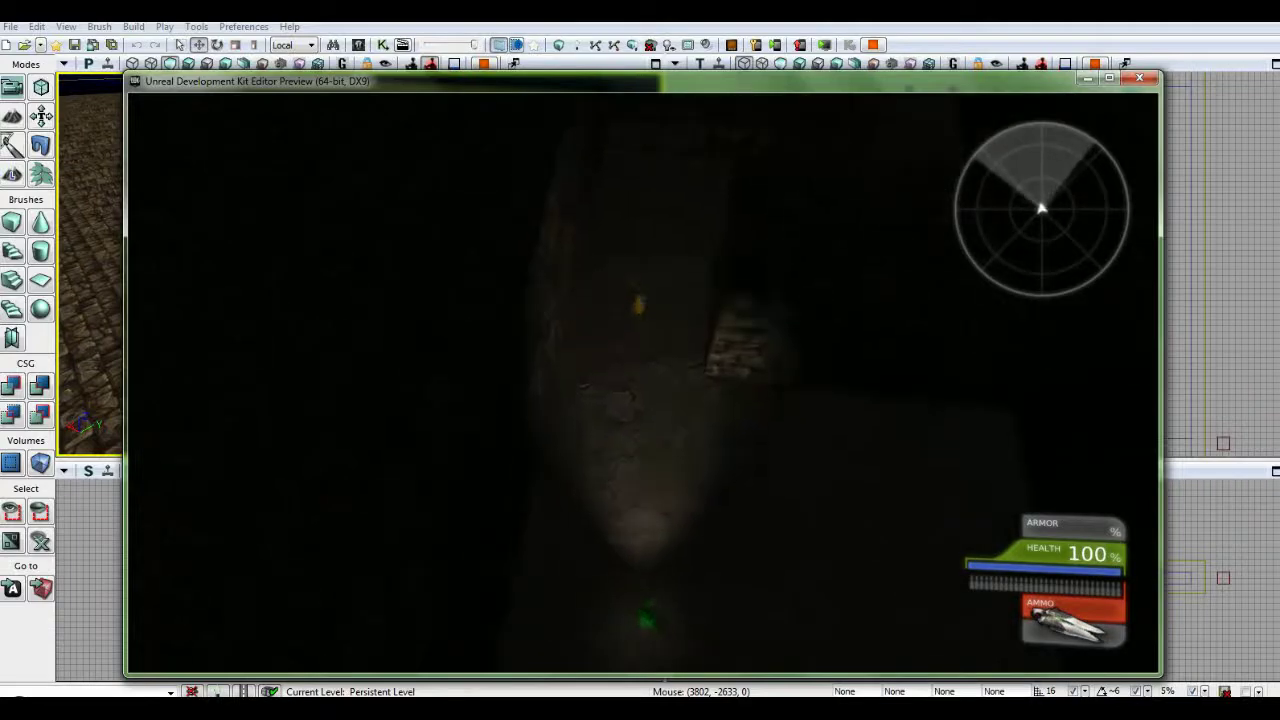
key(s)
key(w)
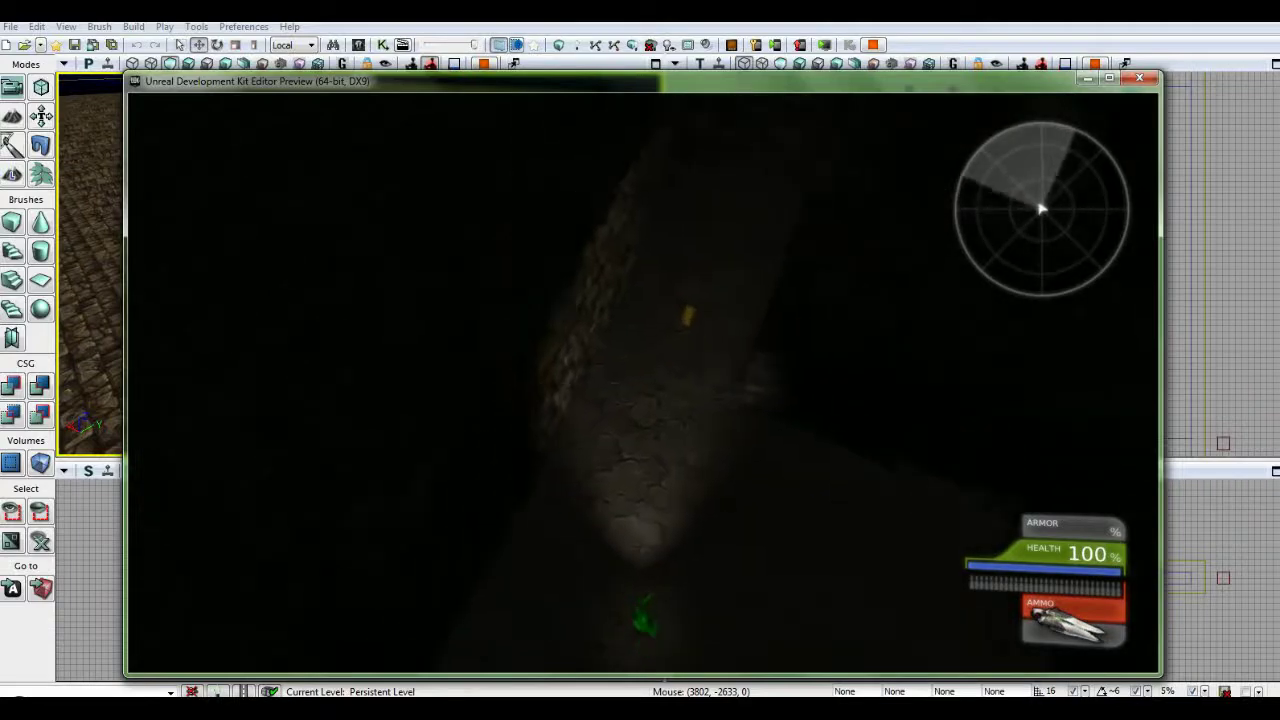
key(w)
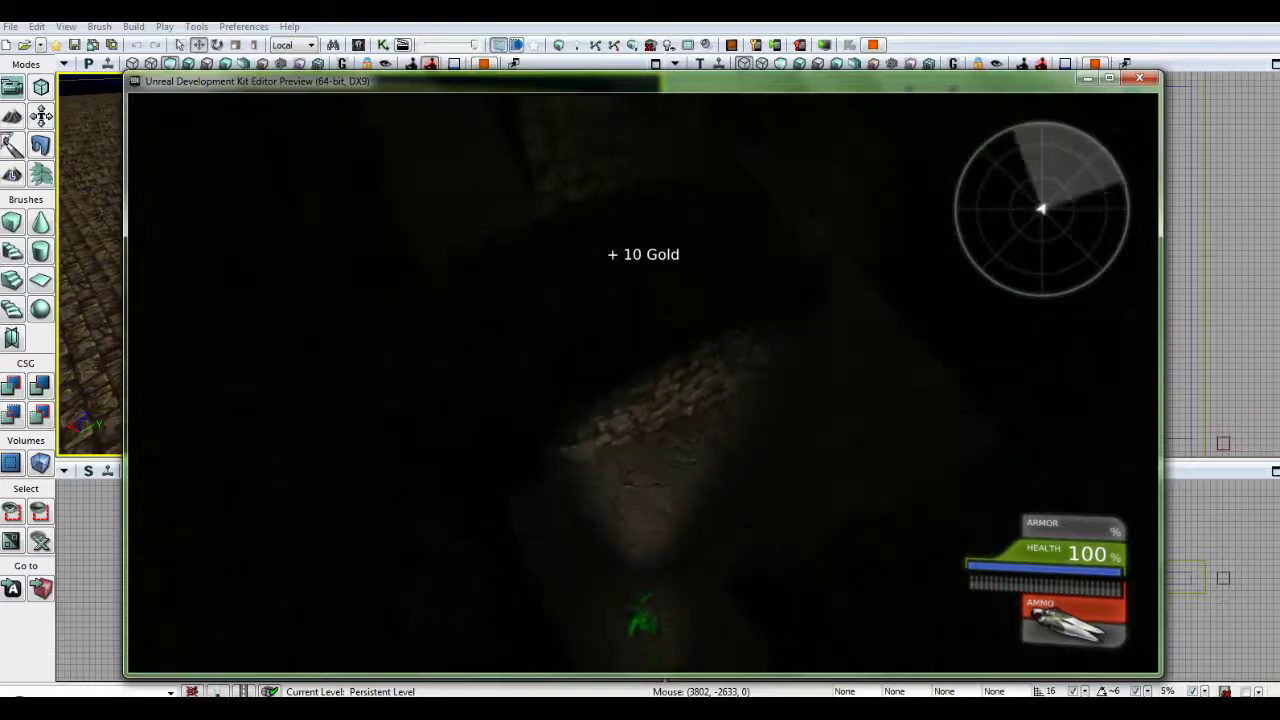
- Walk the character through the winding maze corridors, collecting gold on the way to the lit brick corner
key(w)
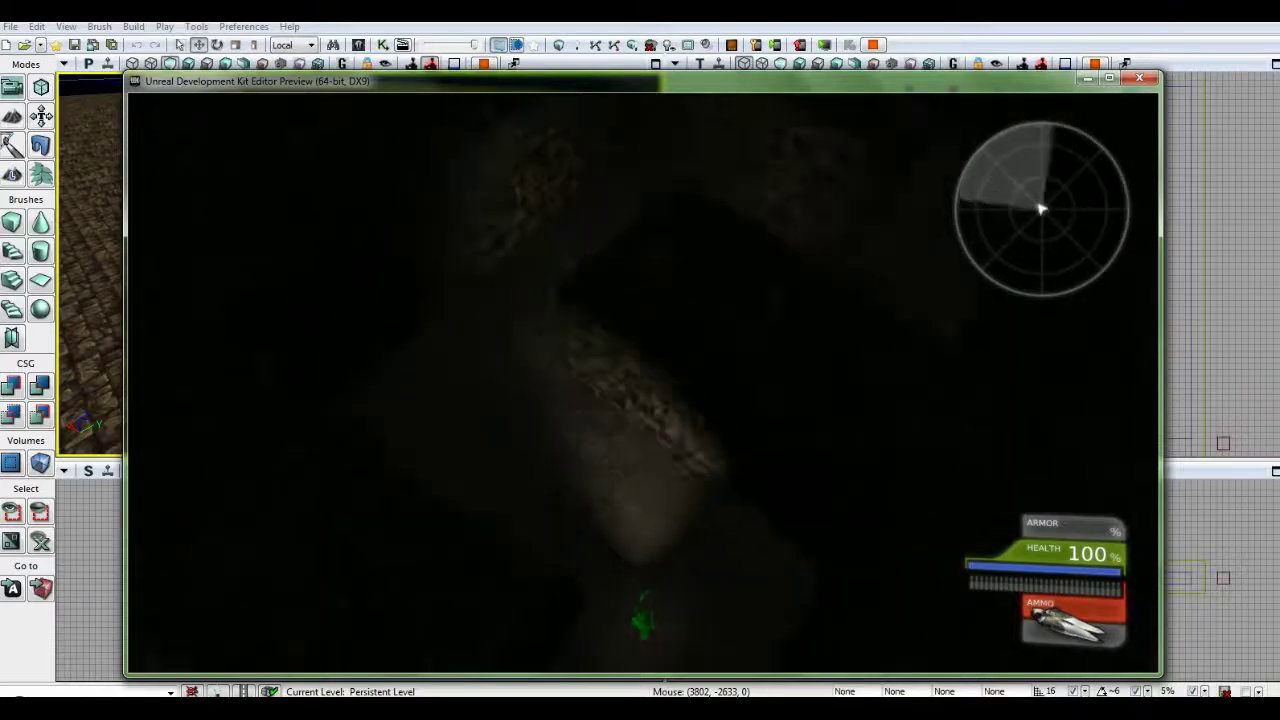
key(w)
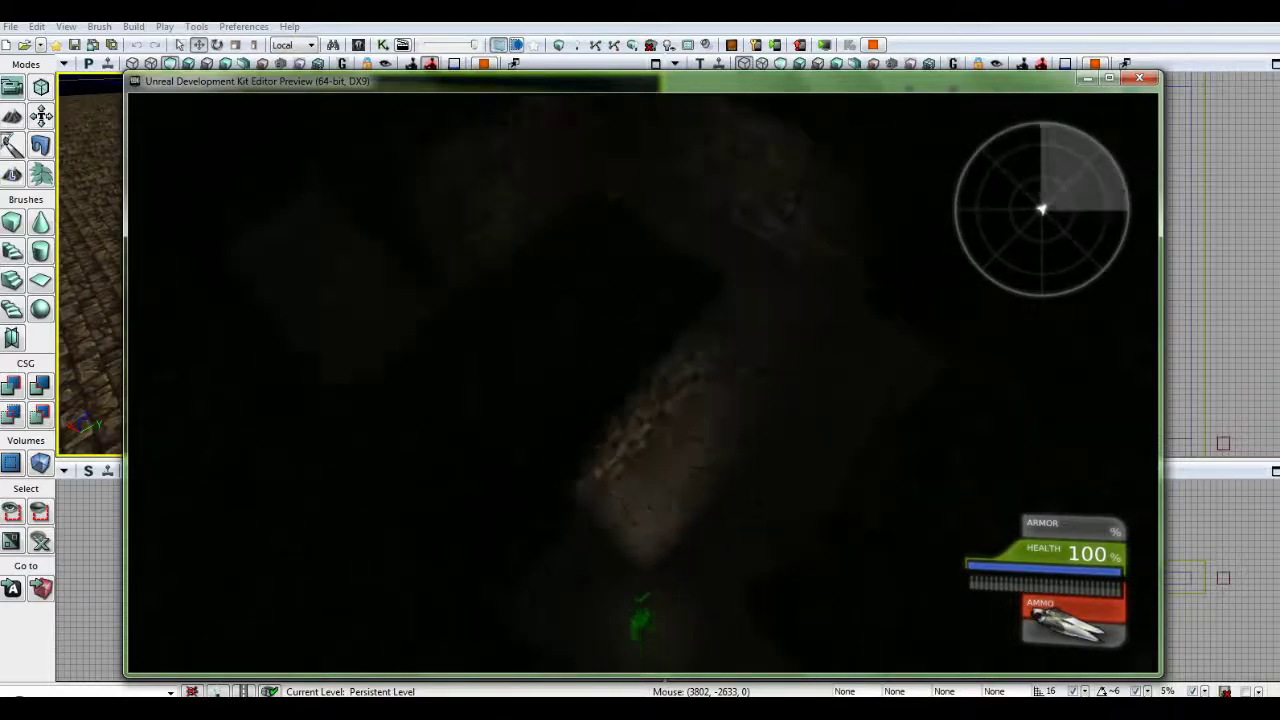
key(w)
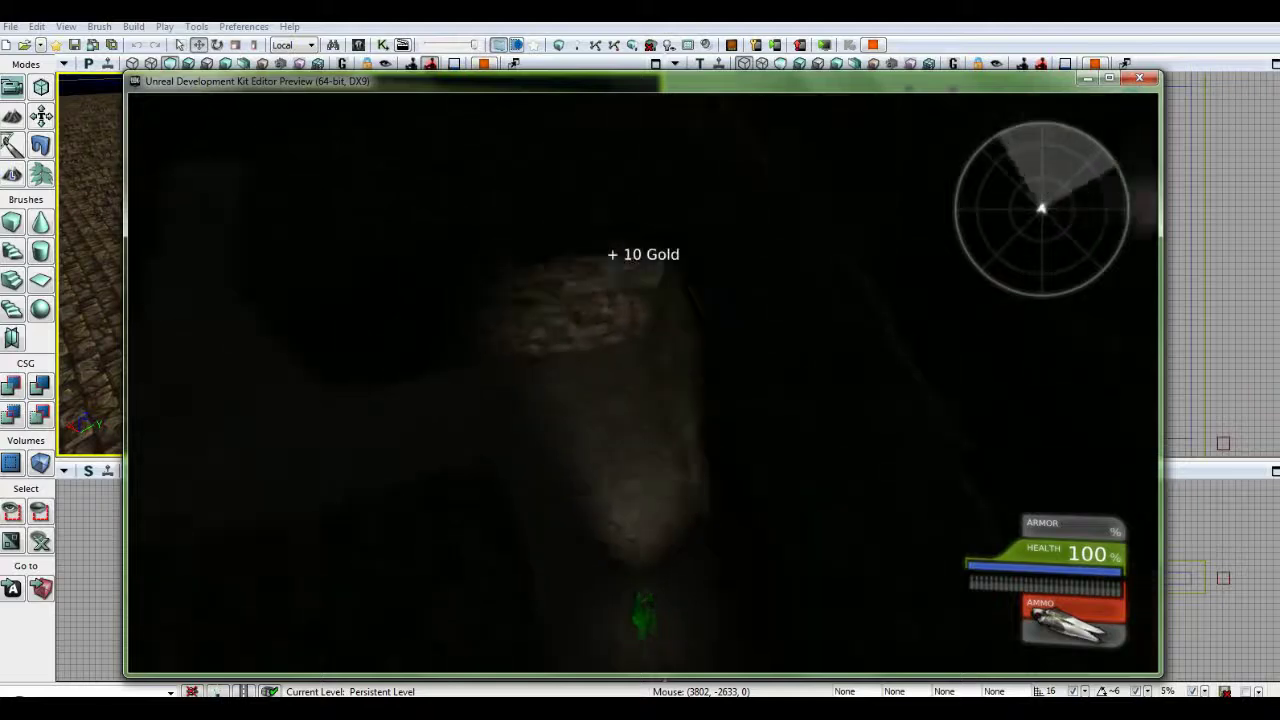
key(w)
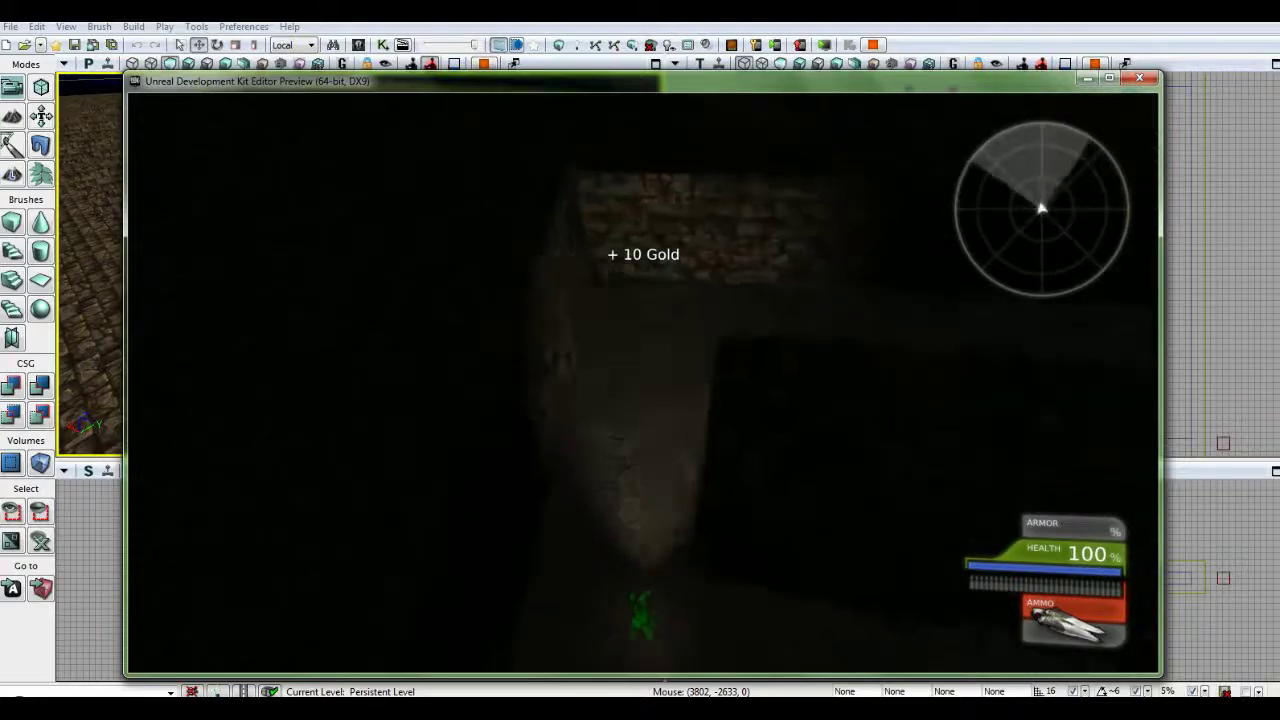
key(Escape)
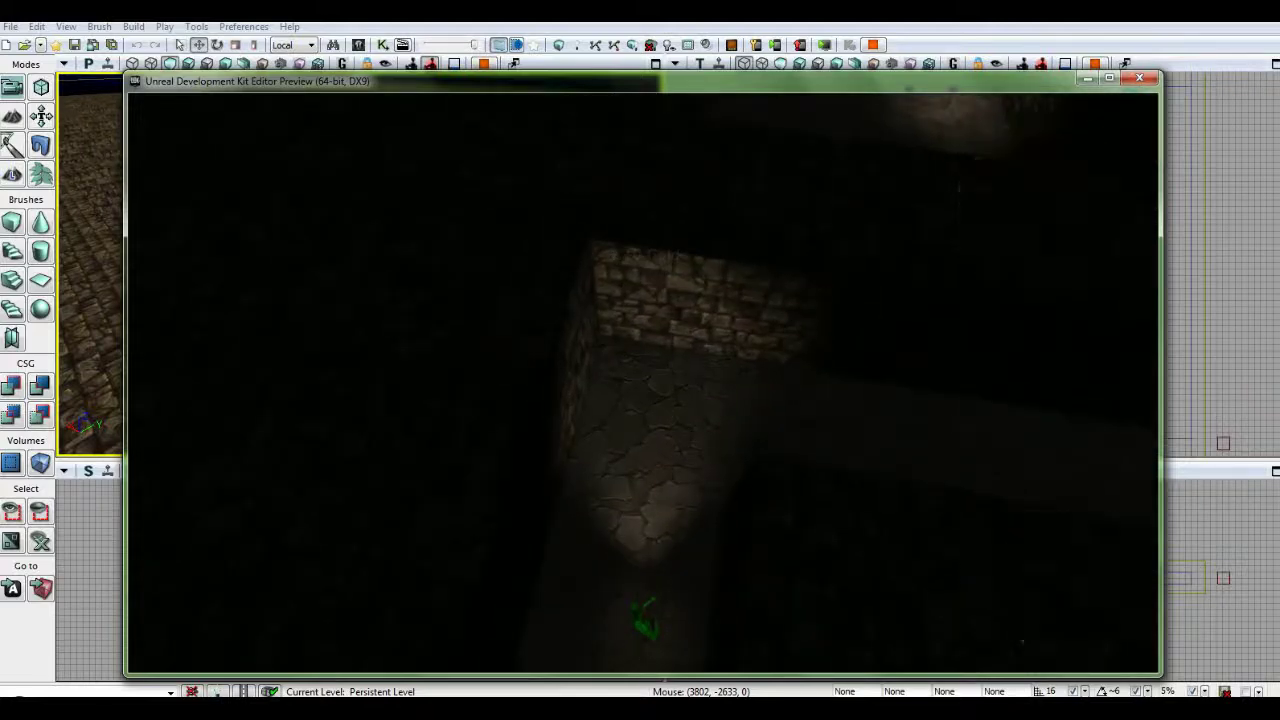
key(Escape)
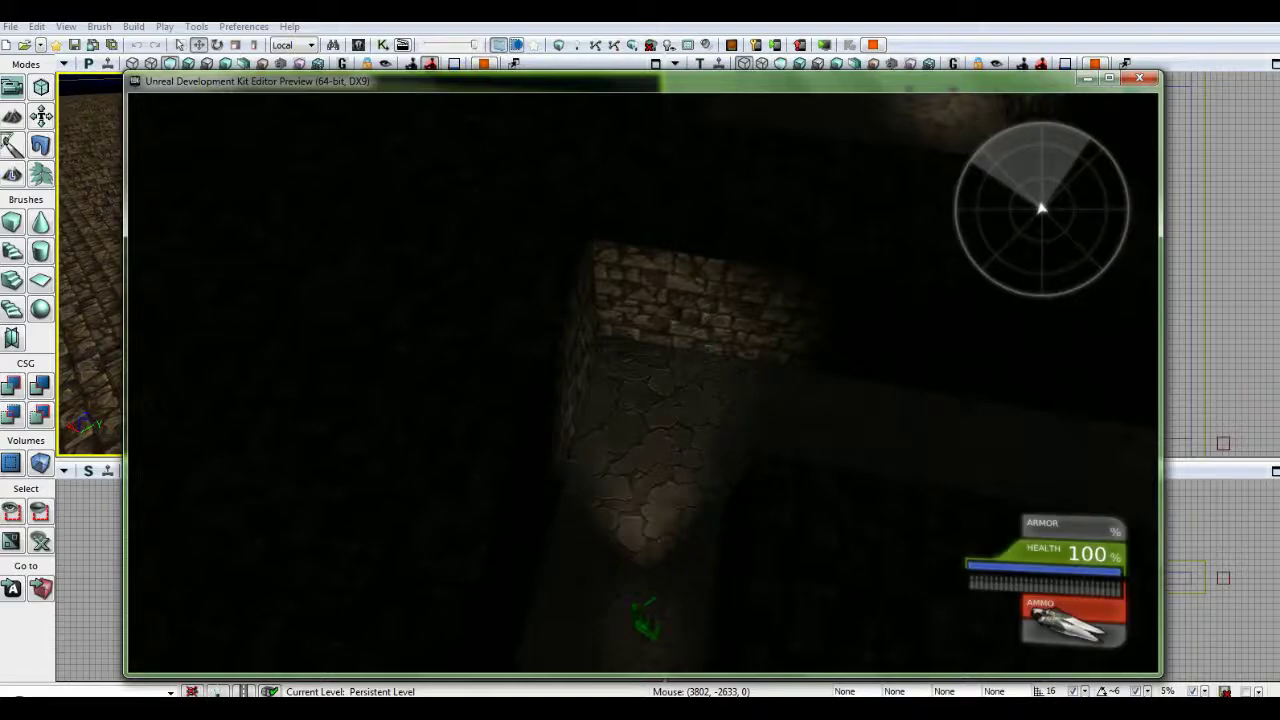
key(Escape)
key(Escape)
key(Escape)
key(Escape)
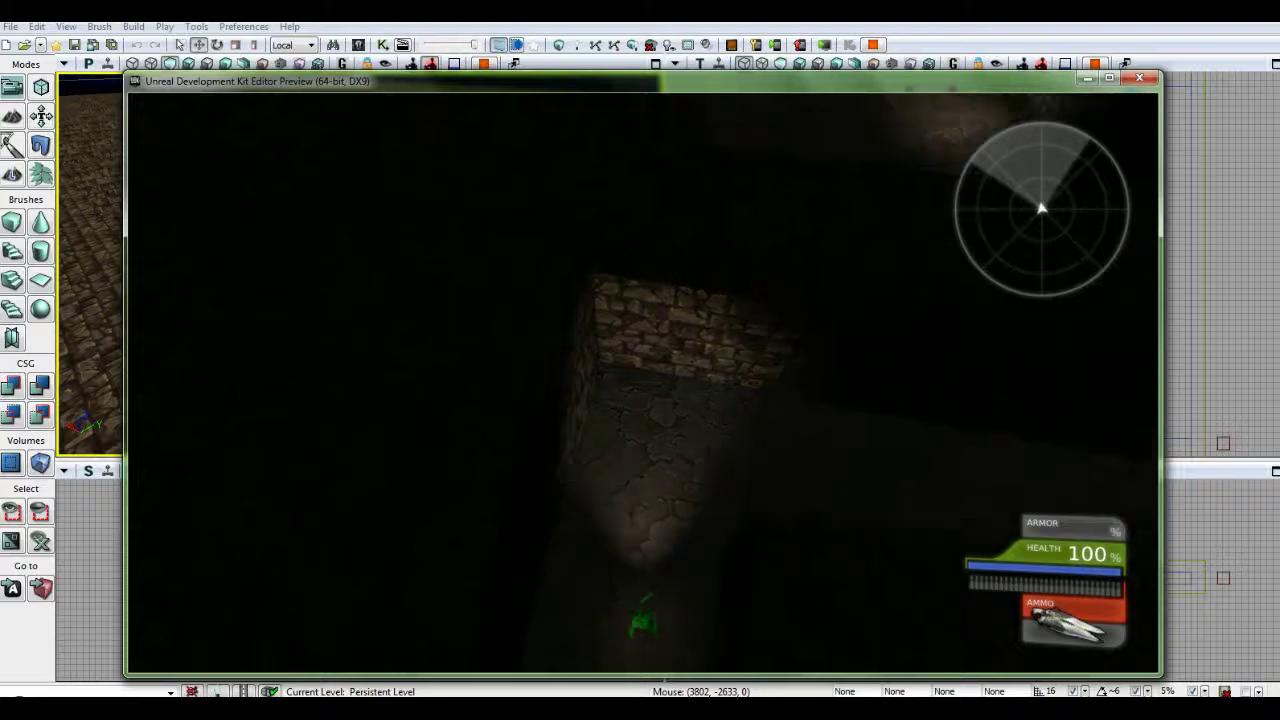
- Continue around the brick corner and follow the long corridors, picking up the gold bars lying on the floor
key(w)
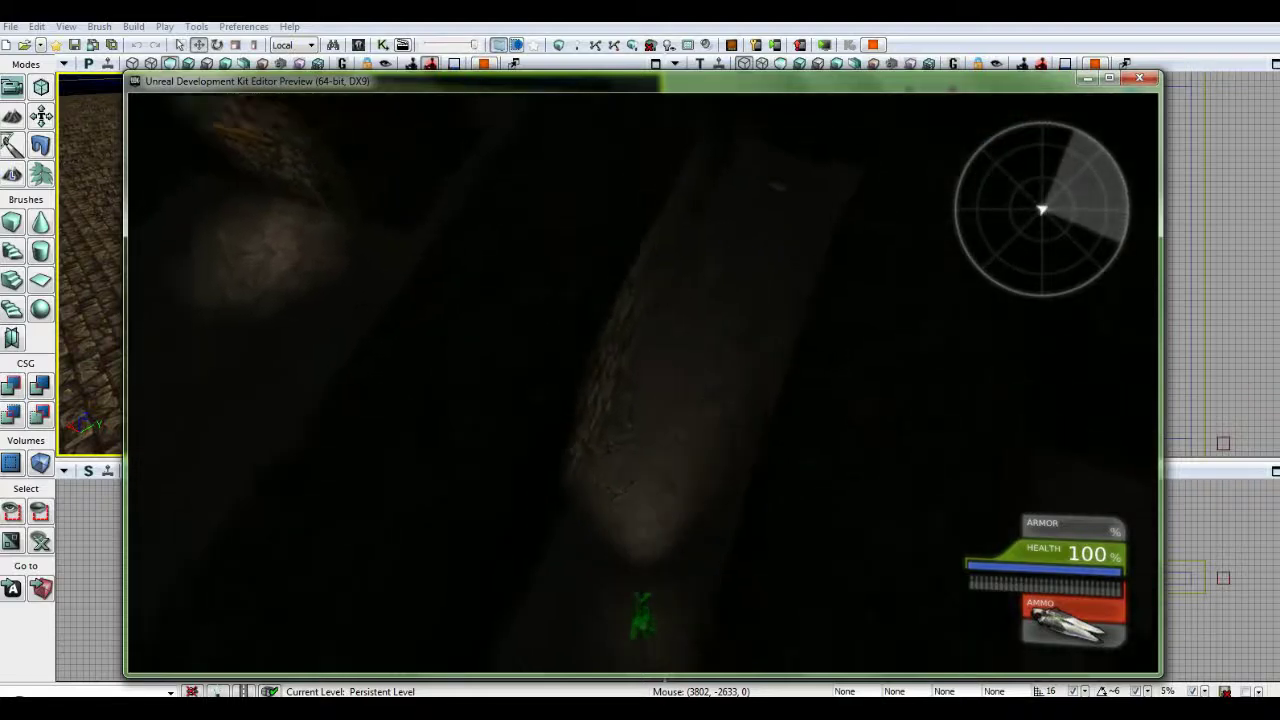
key(w)
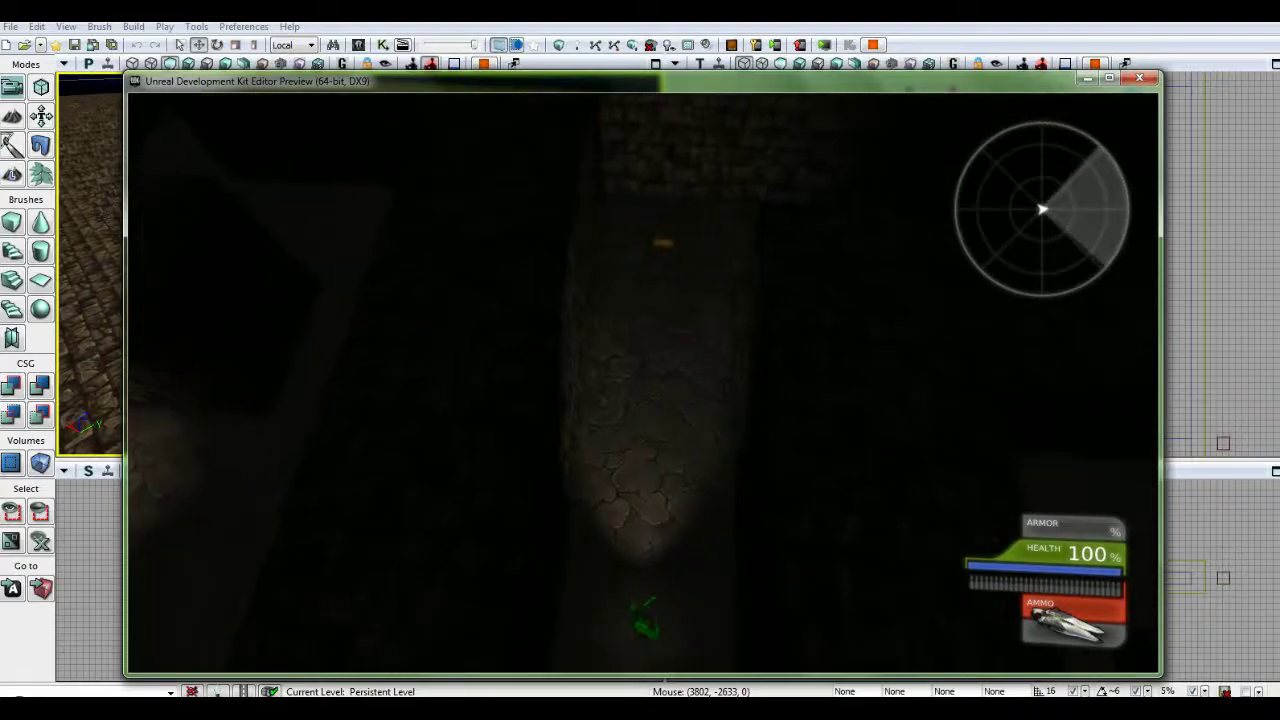
key(w)
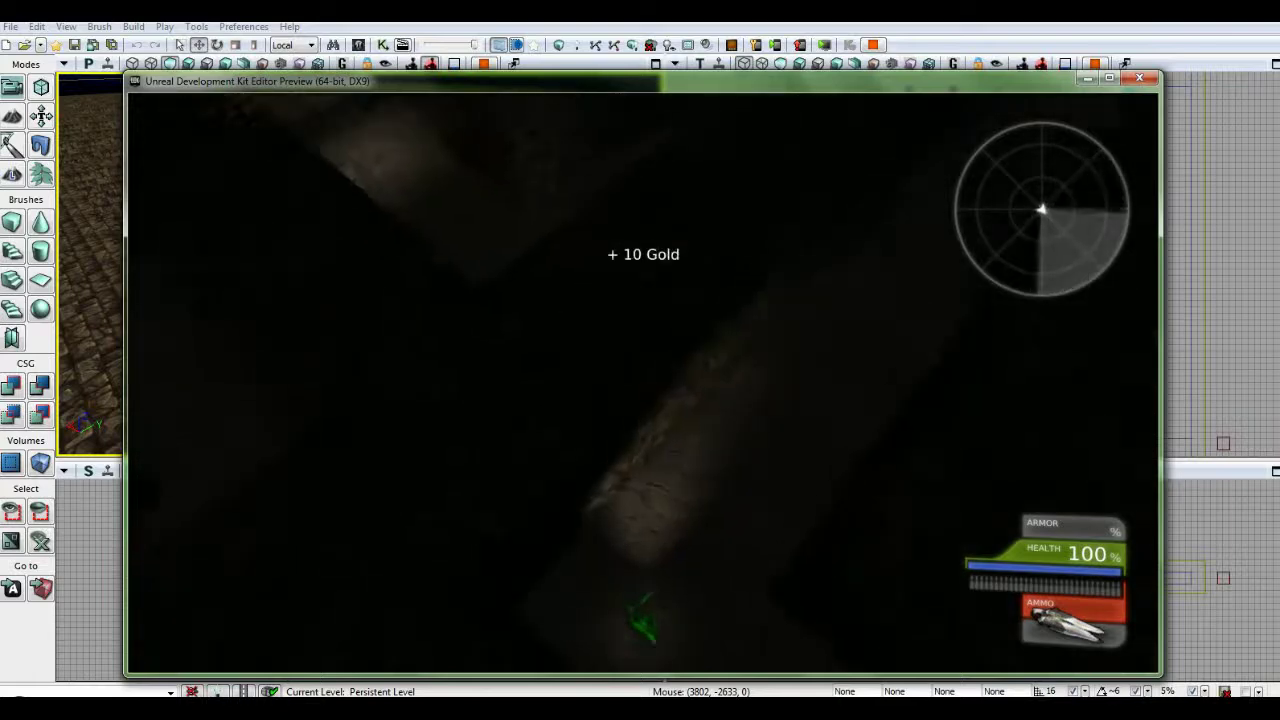
key(w)
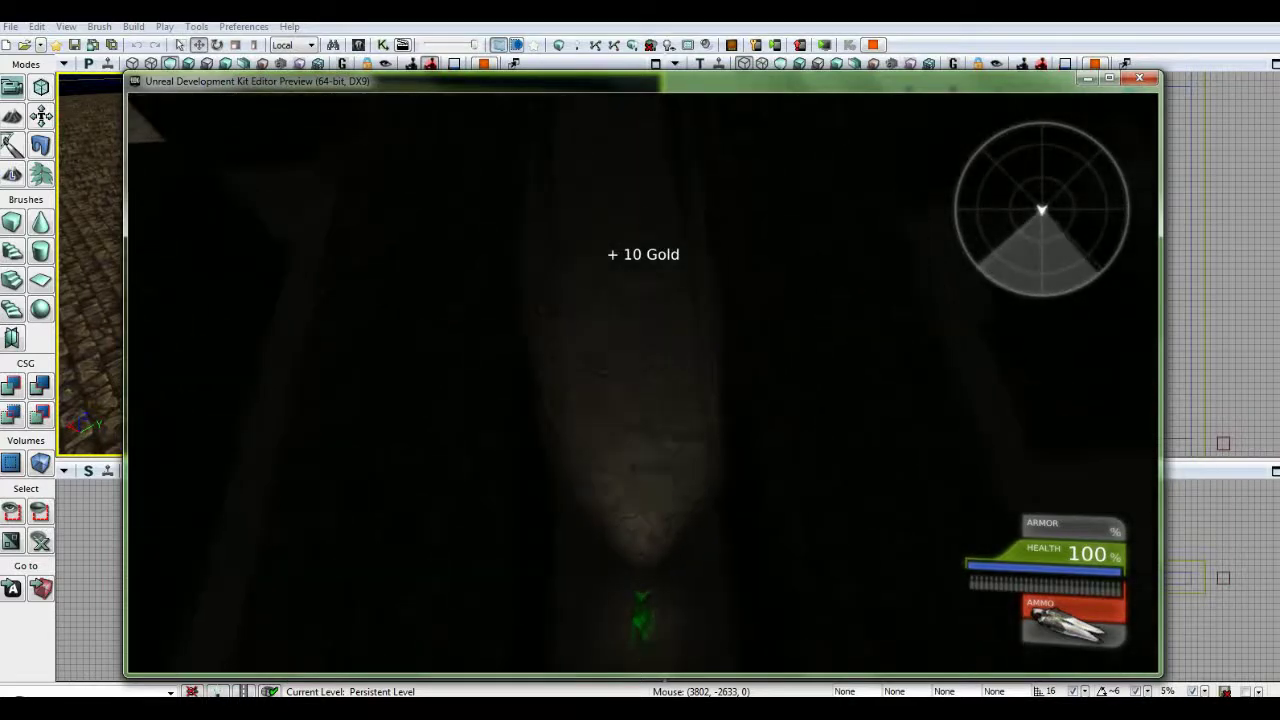
key(w)
key(Escape)
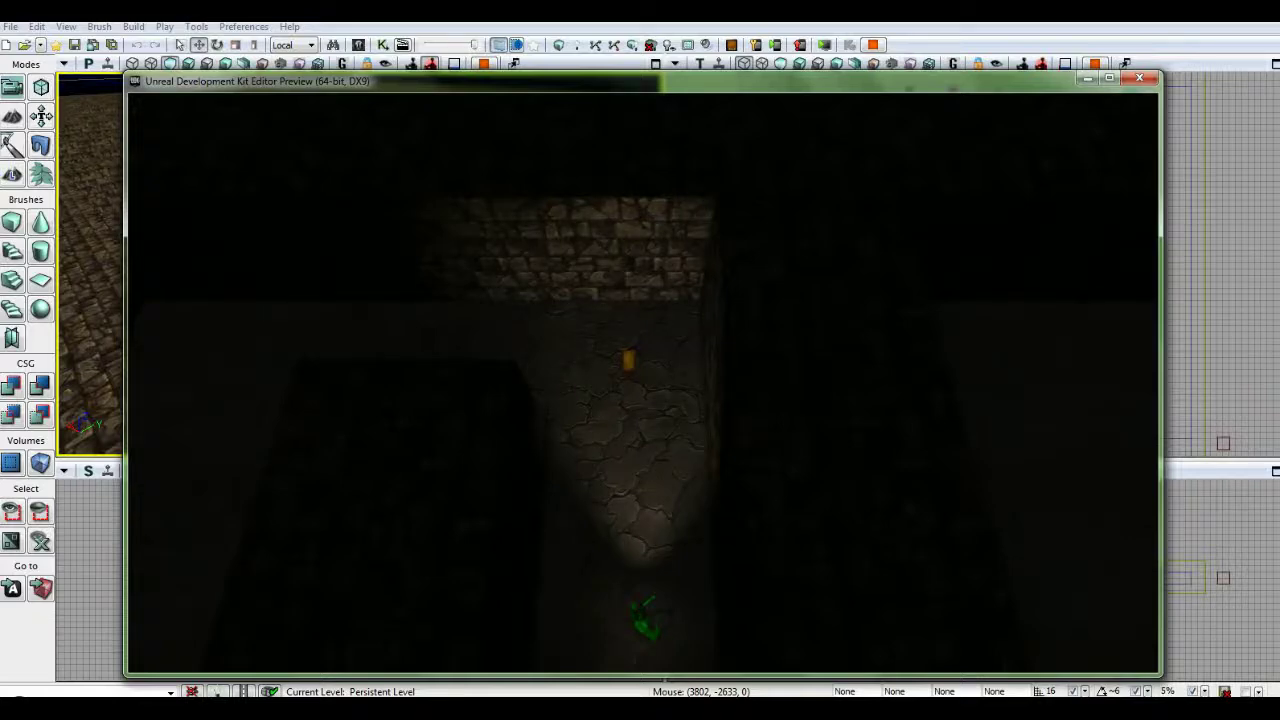
- Walk past the next gold bars through the passages leading toward the glowing portal chamber
key(w)
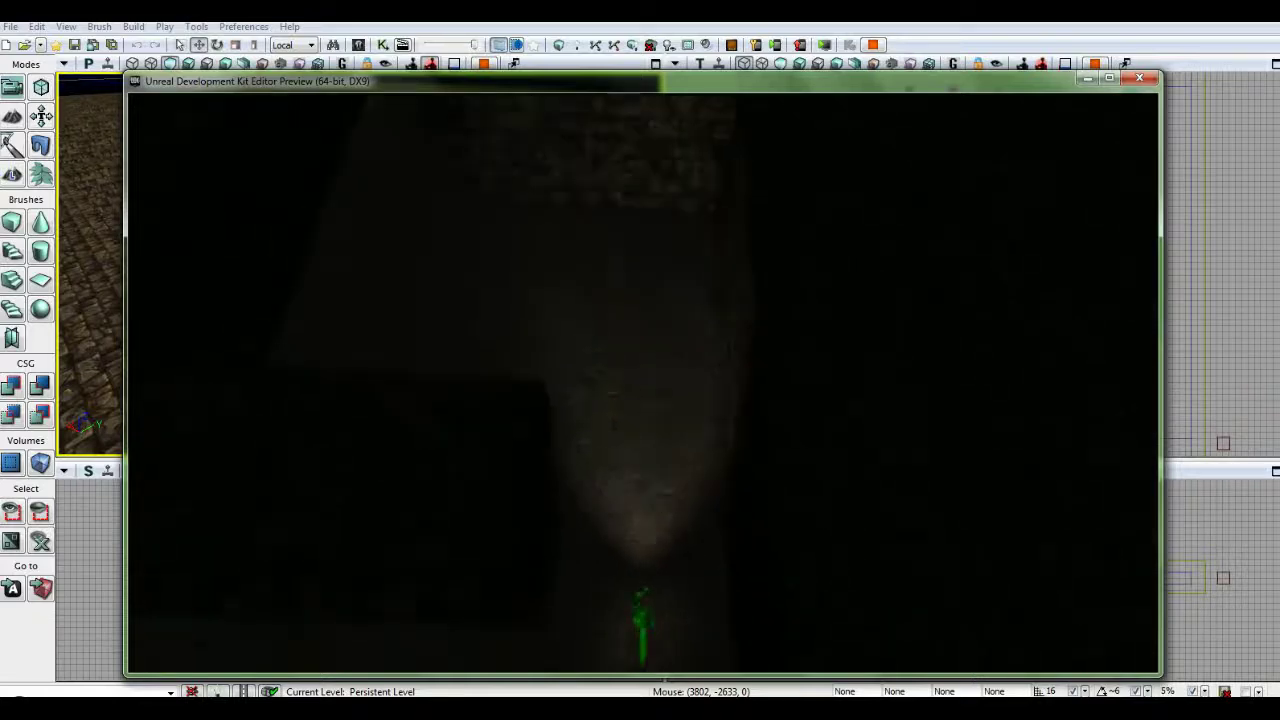
key(w)
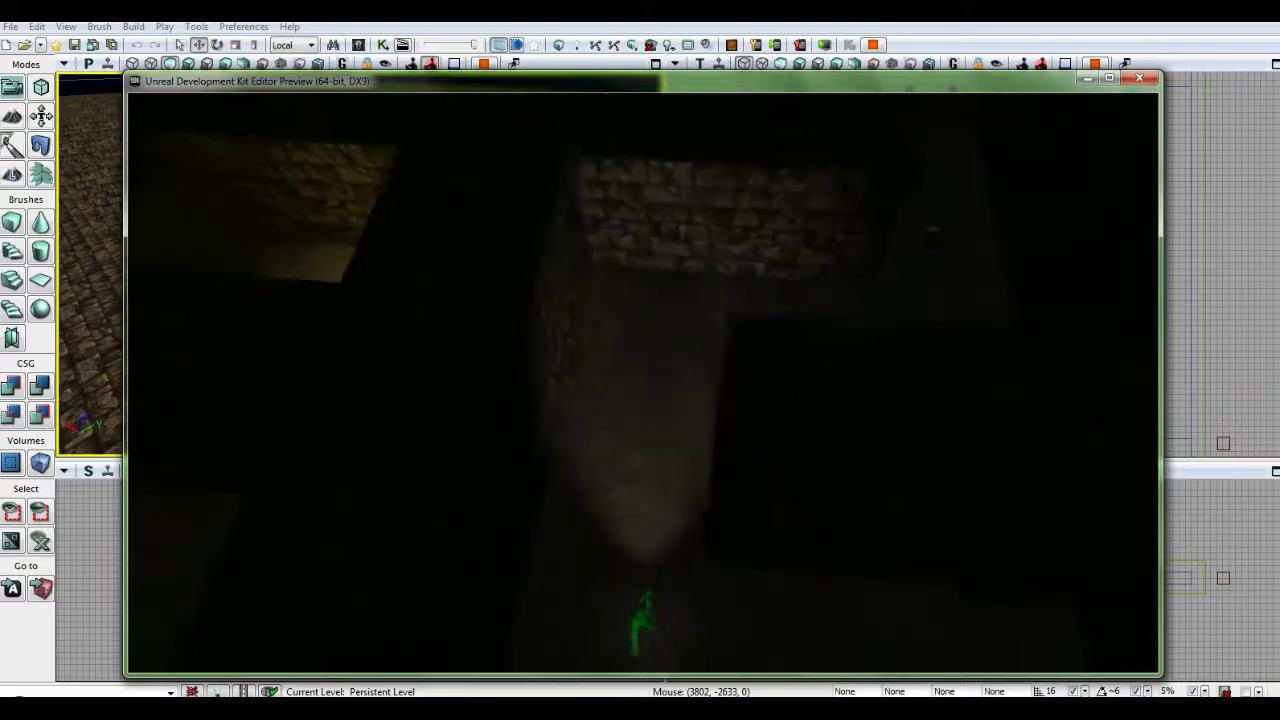
key(w)
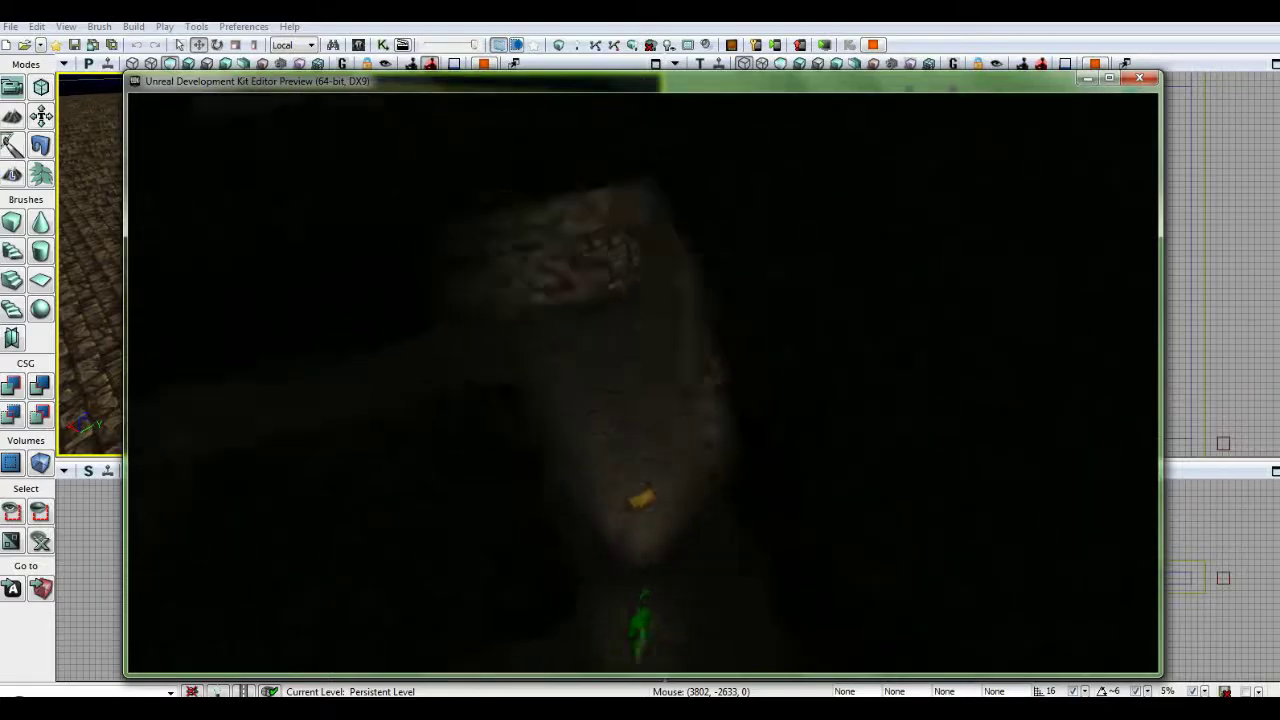
key(w)
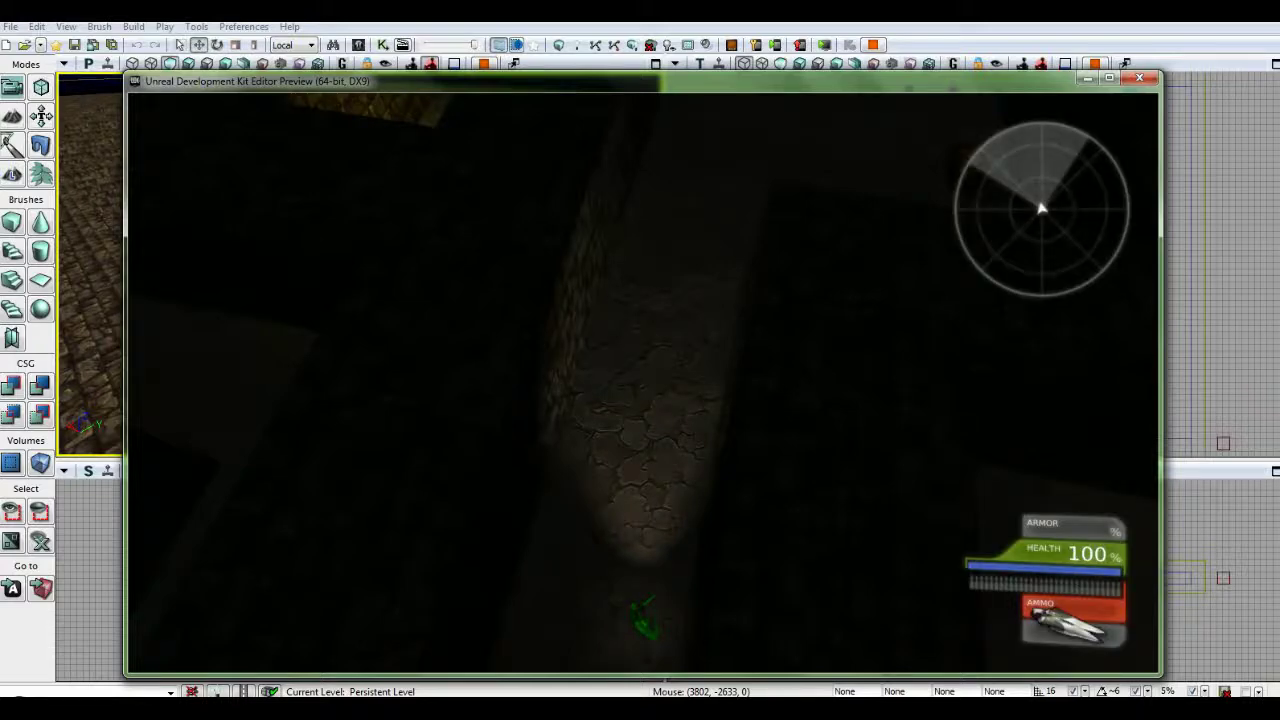
key(w)
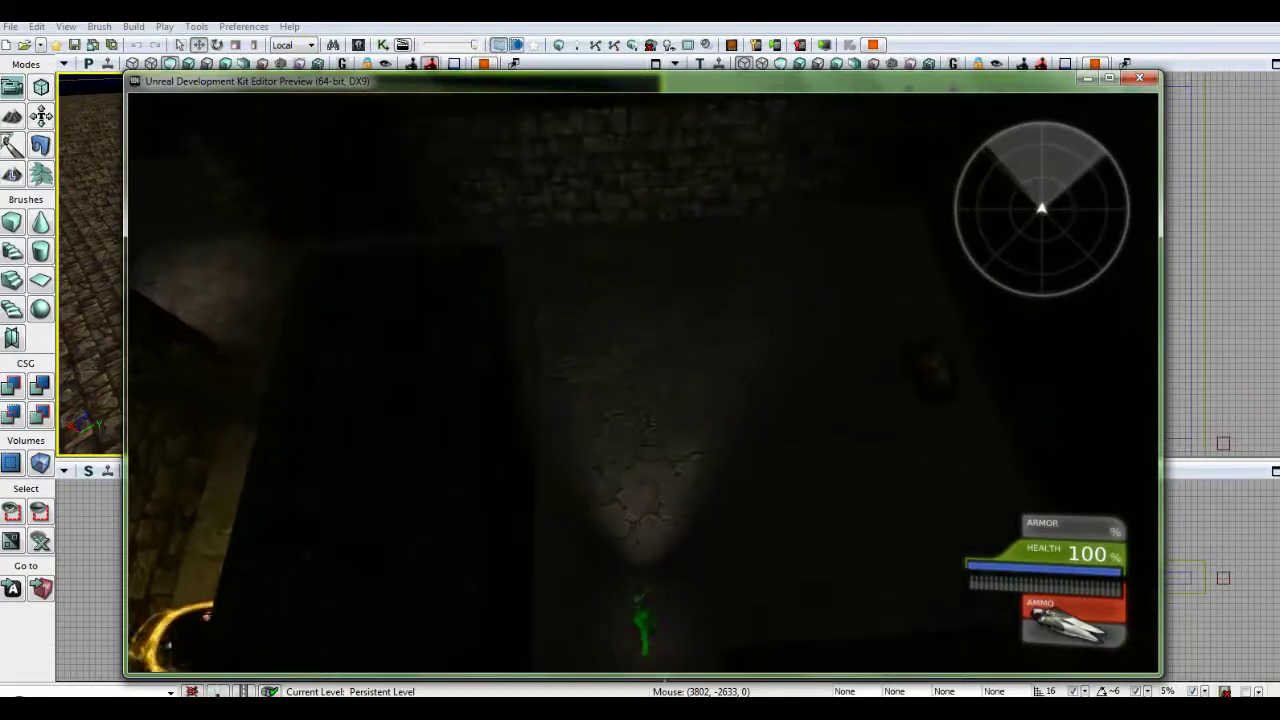
key(w)
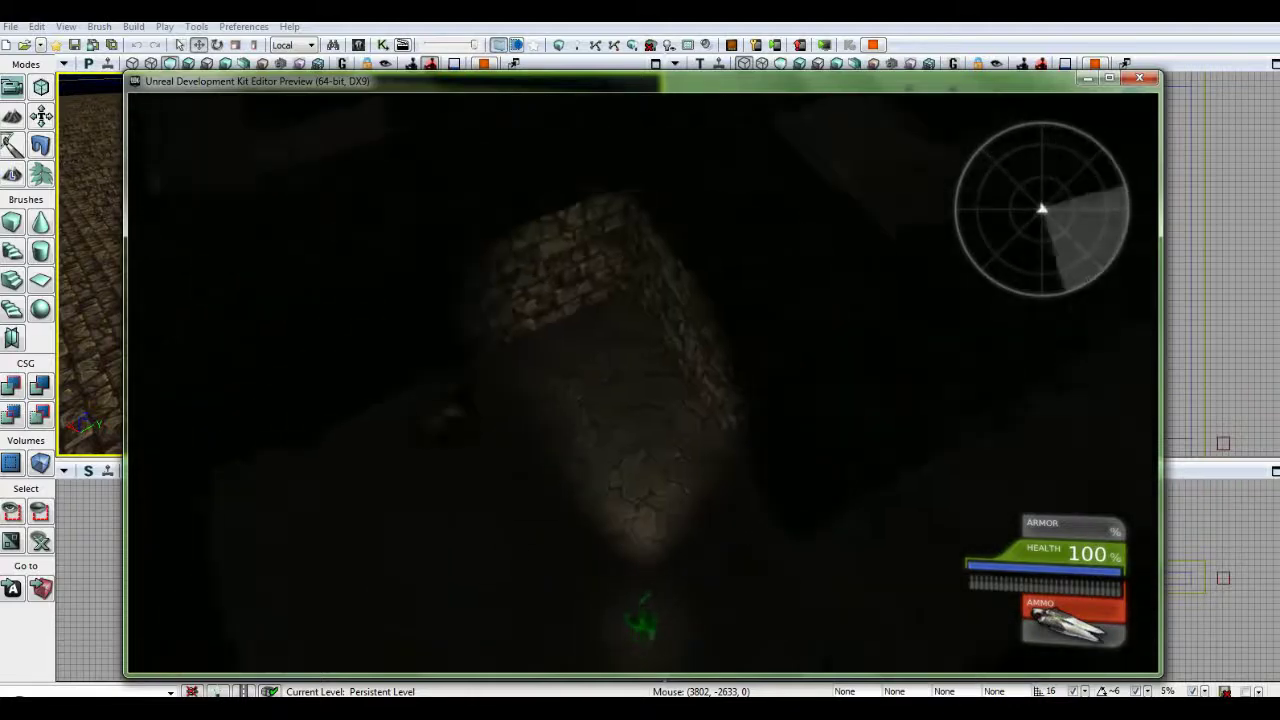
- Explore the passages around the portal chamber and walk the character to the crates of gold
key(w)
key(w)
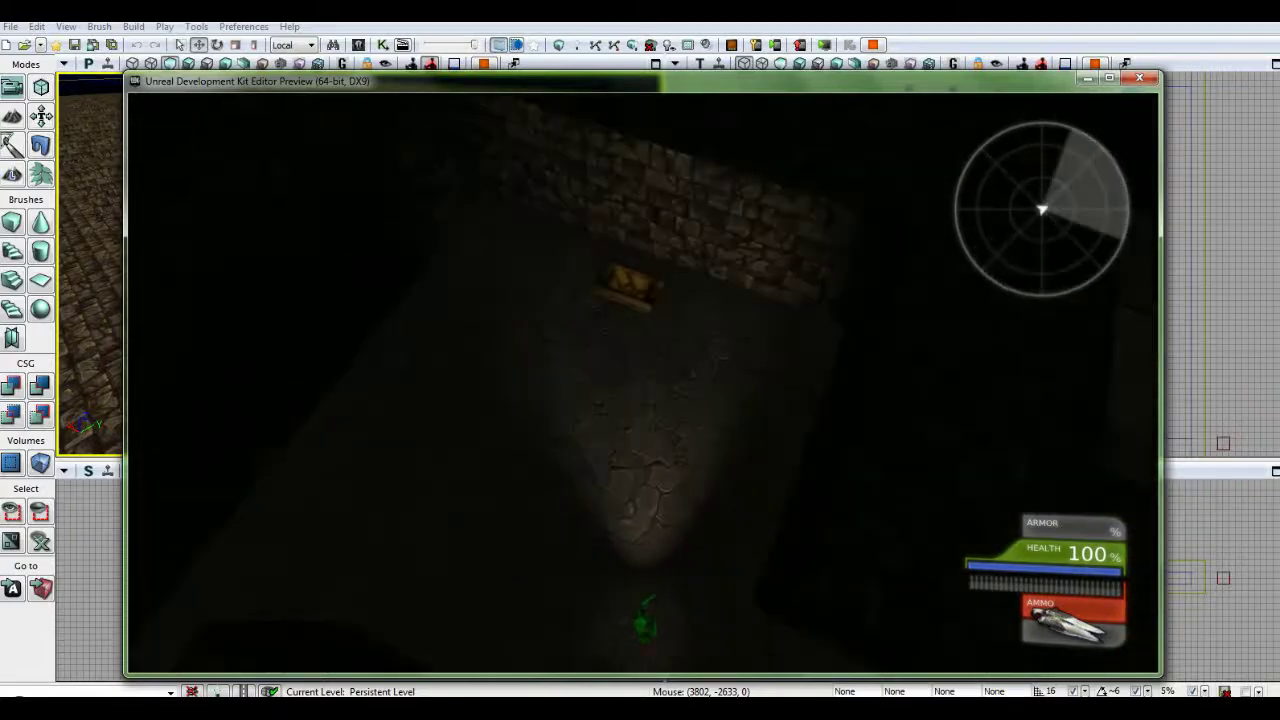
key(w)
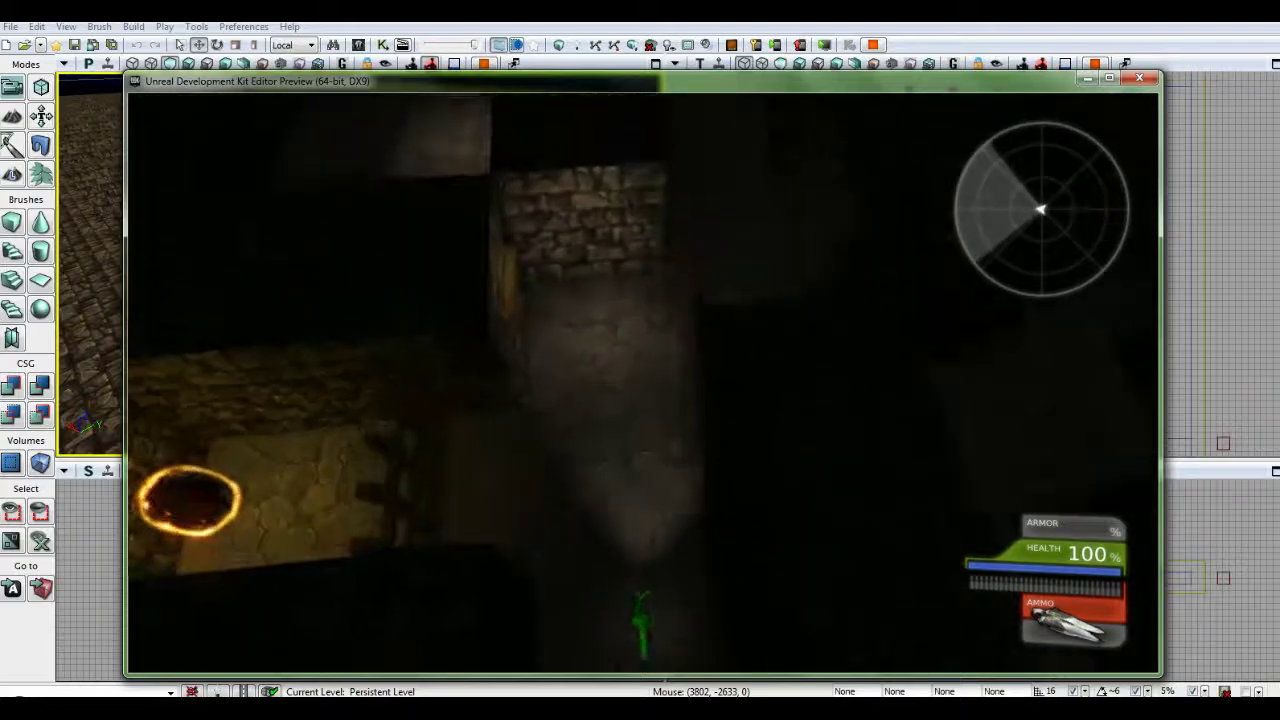
key(w)
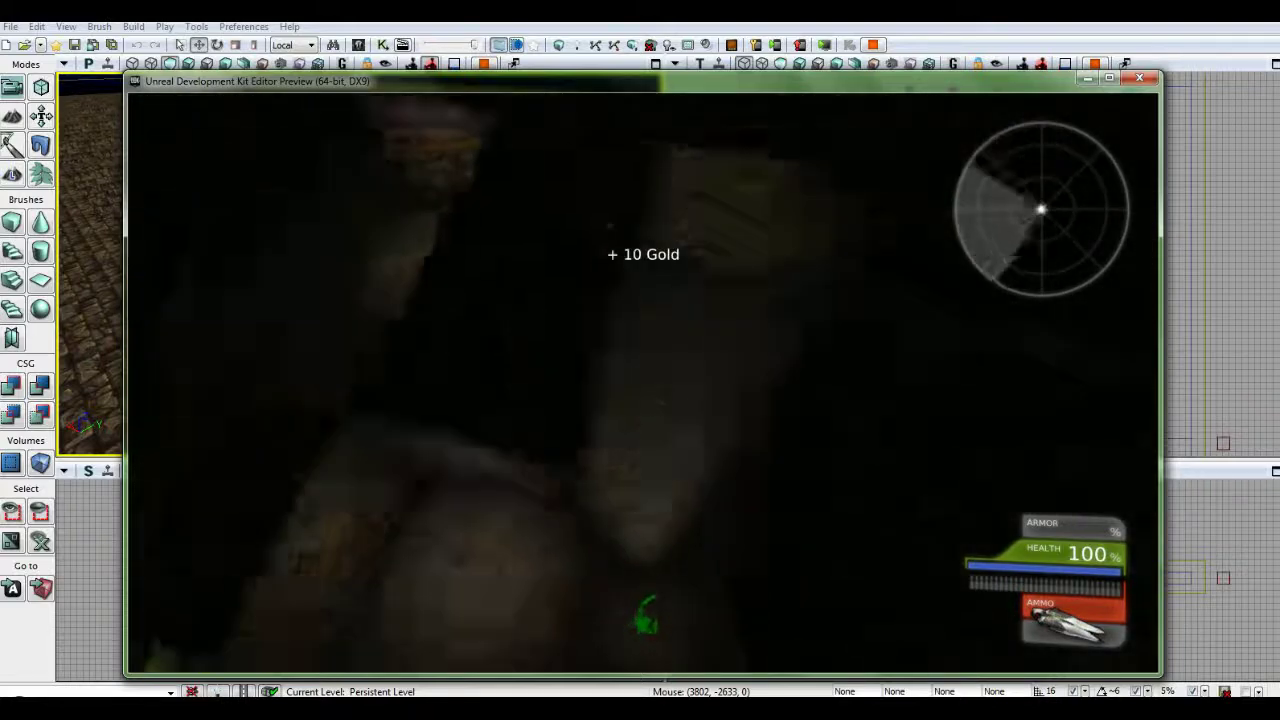
key(w)
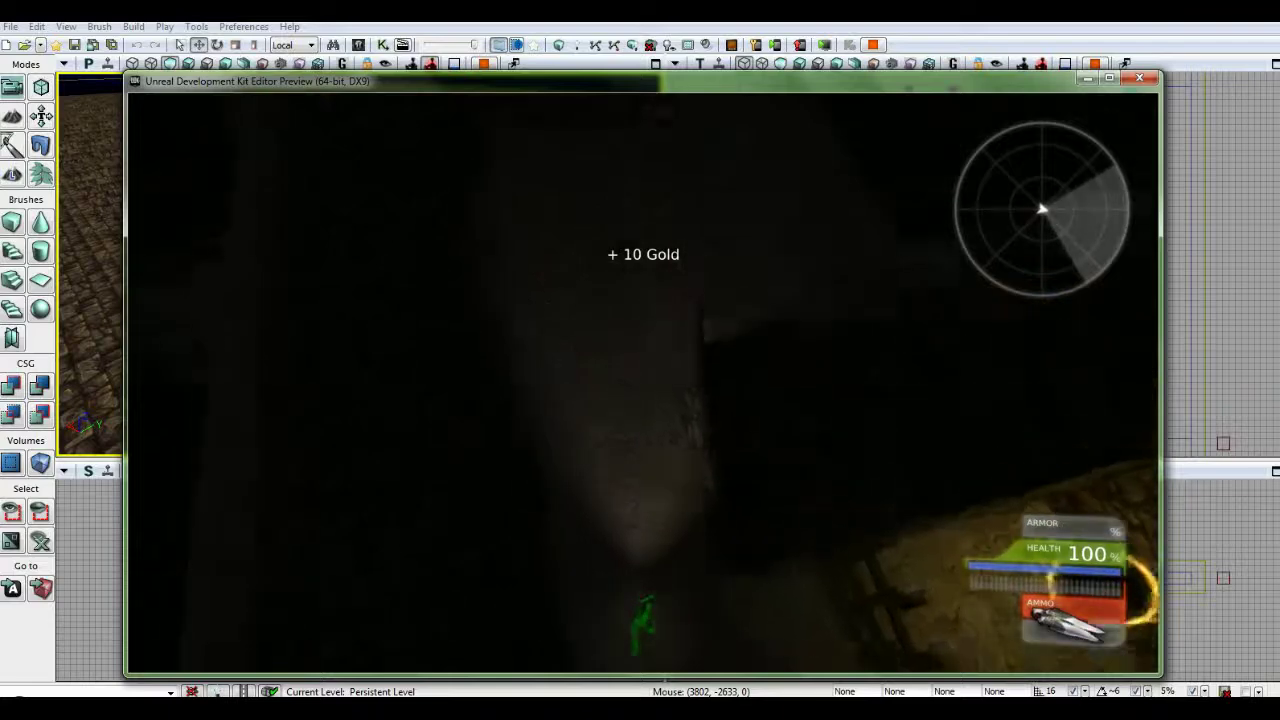
key(w)
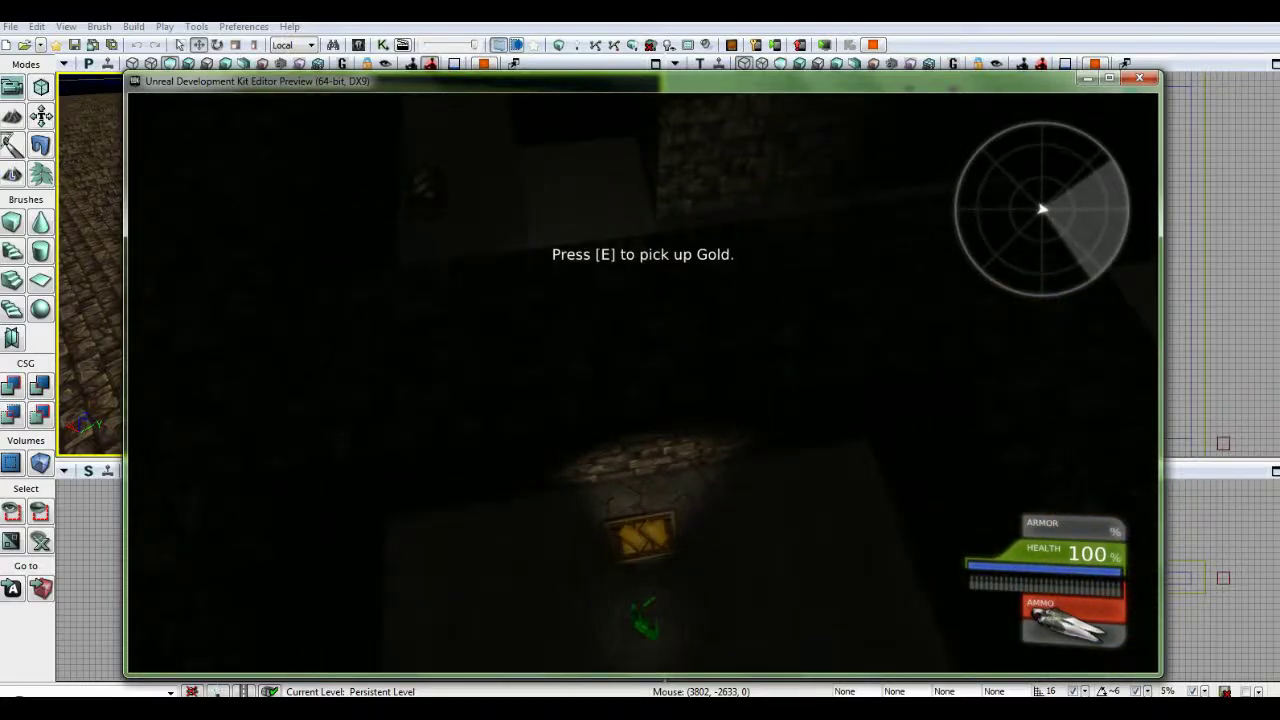
key(w)
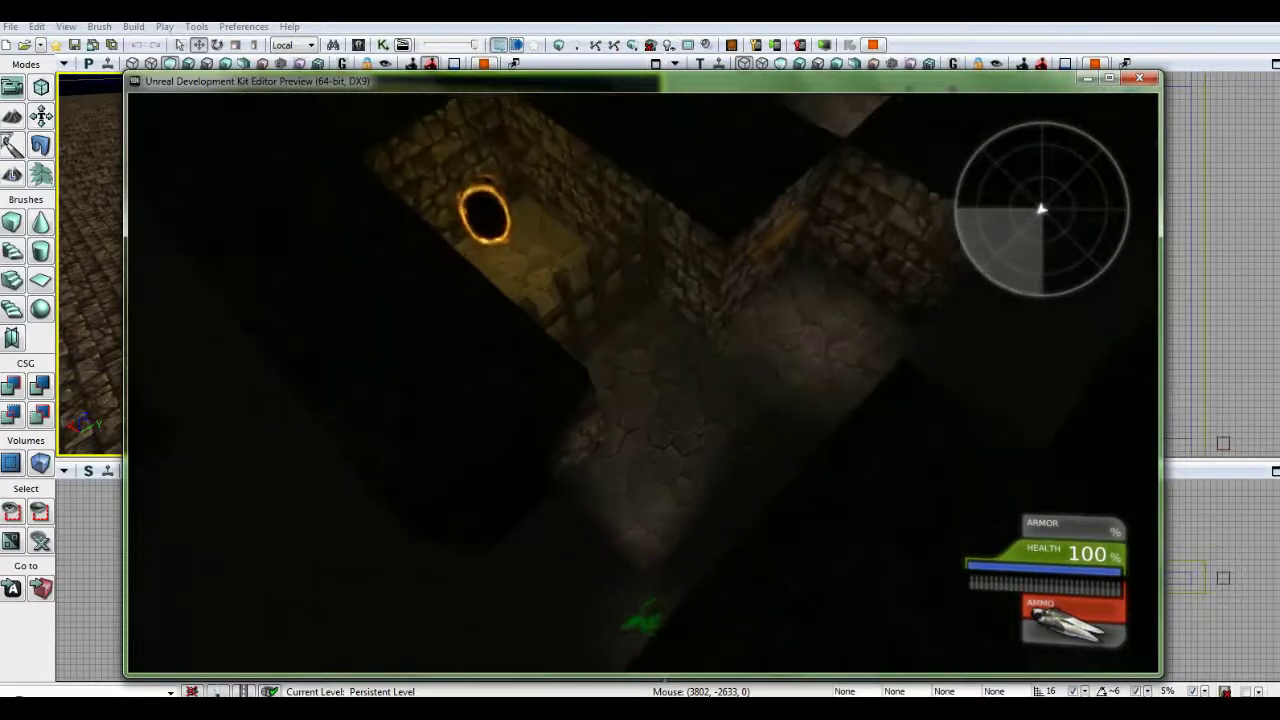
- Use the wooden wall switch near the portal chamber and collect the green health plant in the corner
key(w)
key(w)
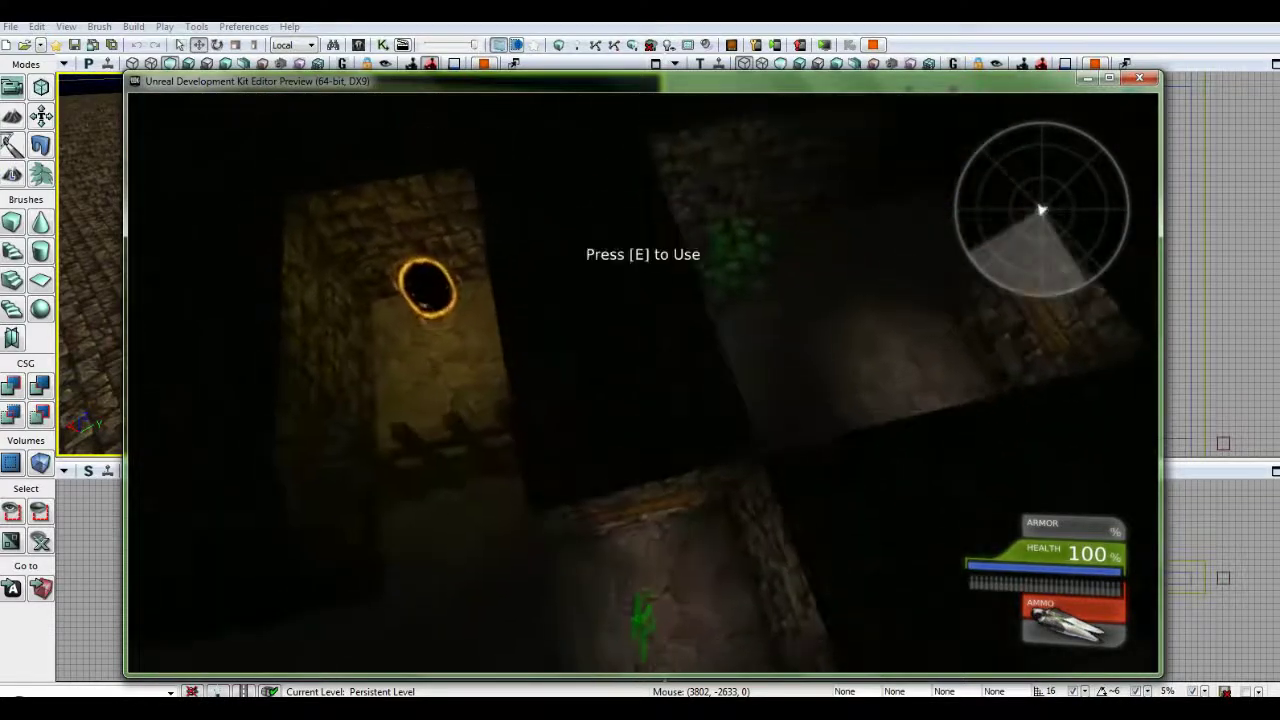
key(e)
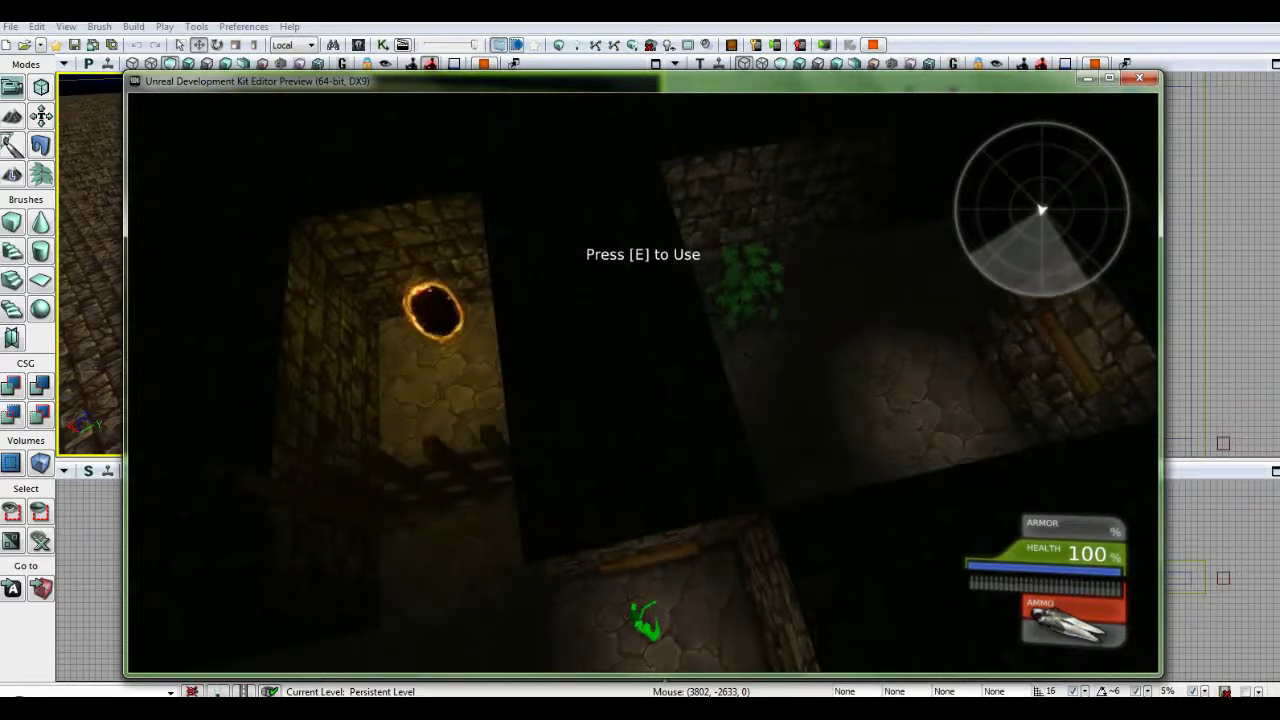
key(a)
key(w)
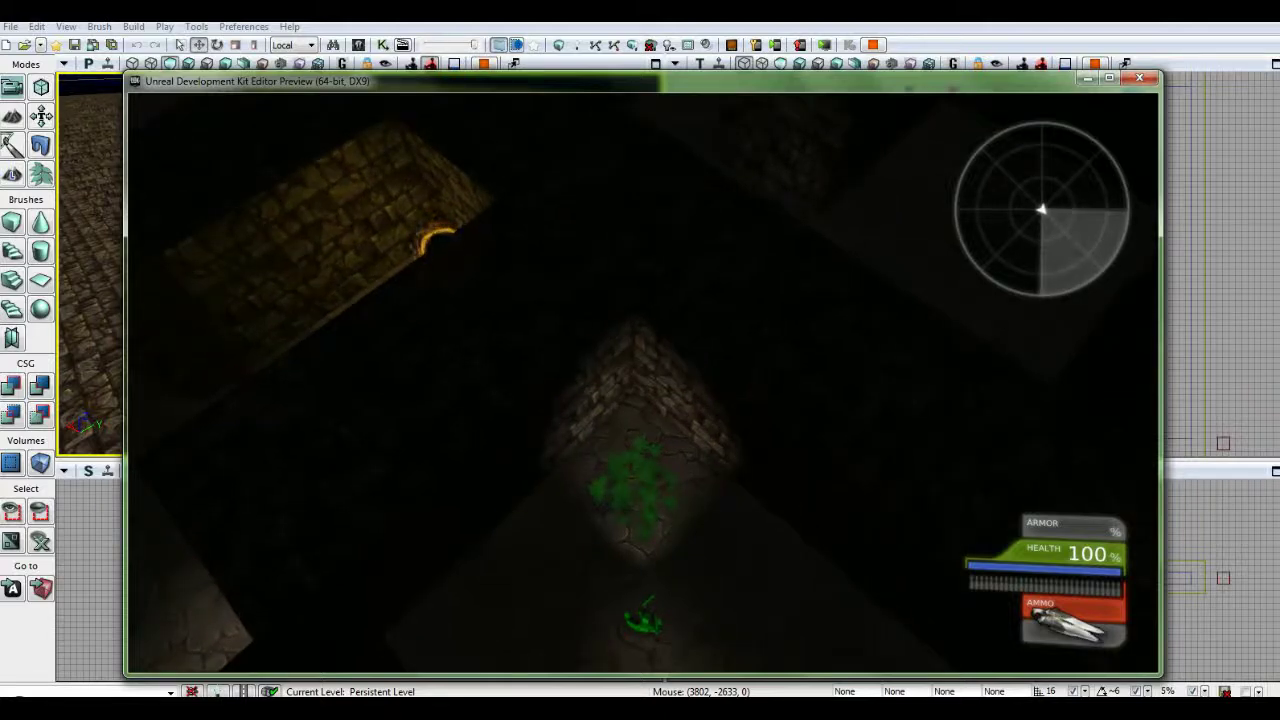
key(w)
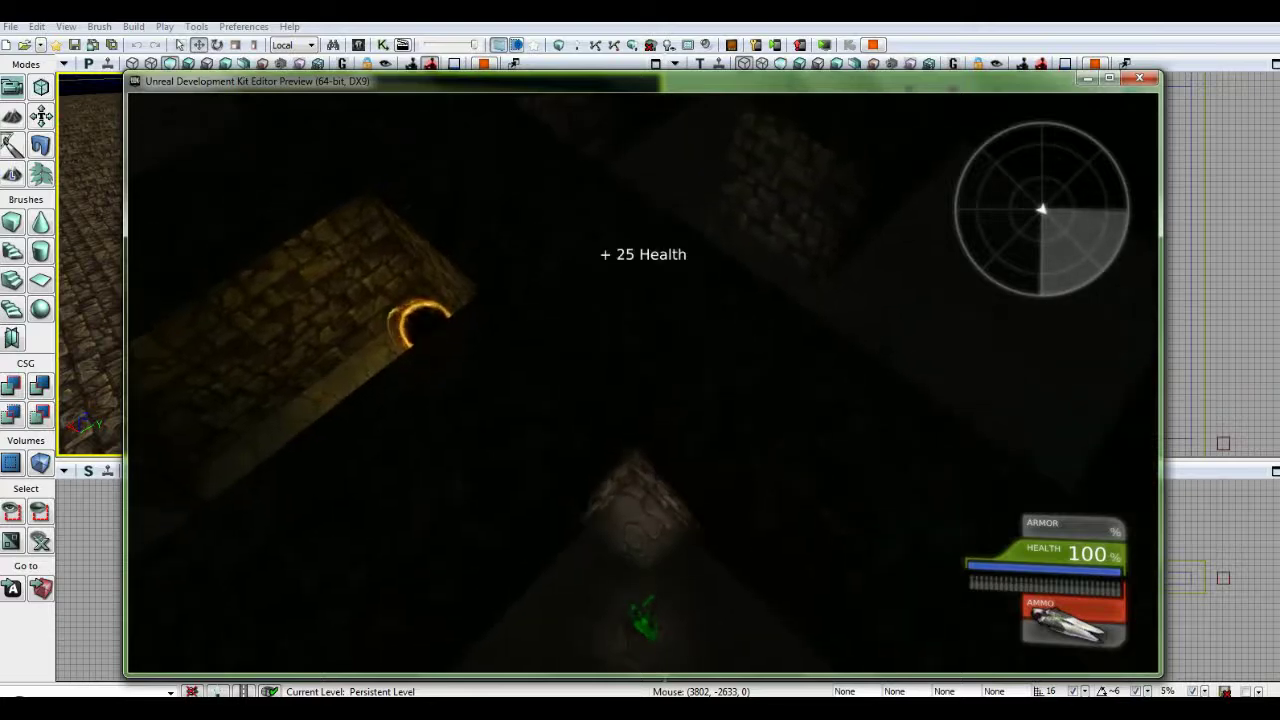
- Walk past the second wall switch and the spiked gate into the next corridor, and end the play session
key(w)
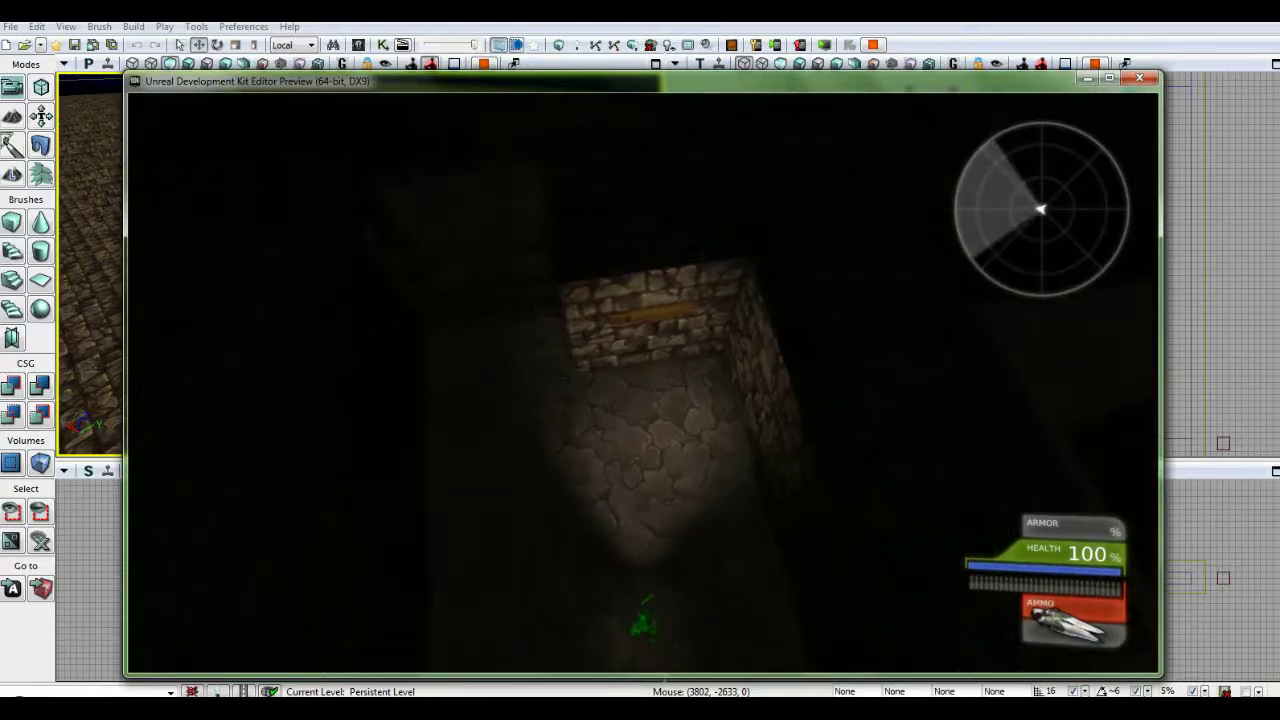
key(w)
key(a)
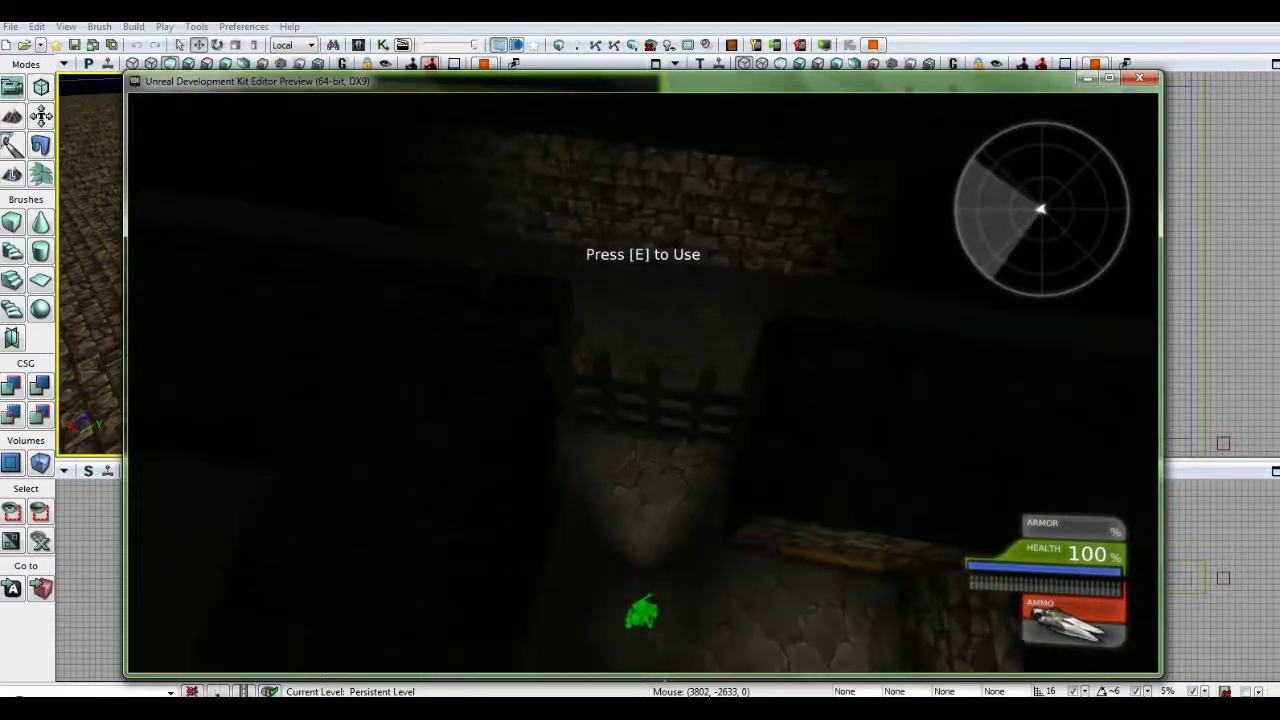
key(w)
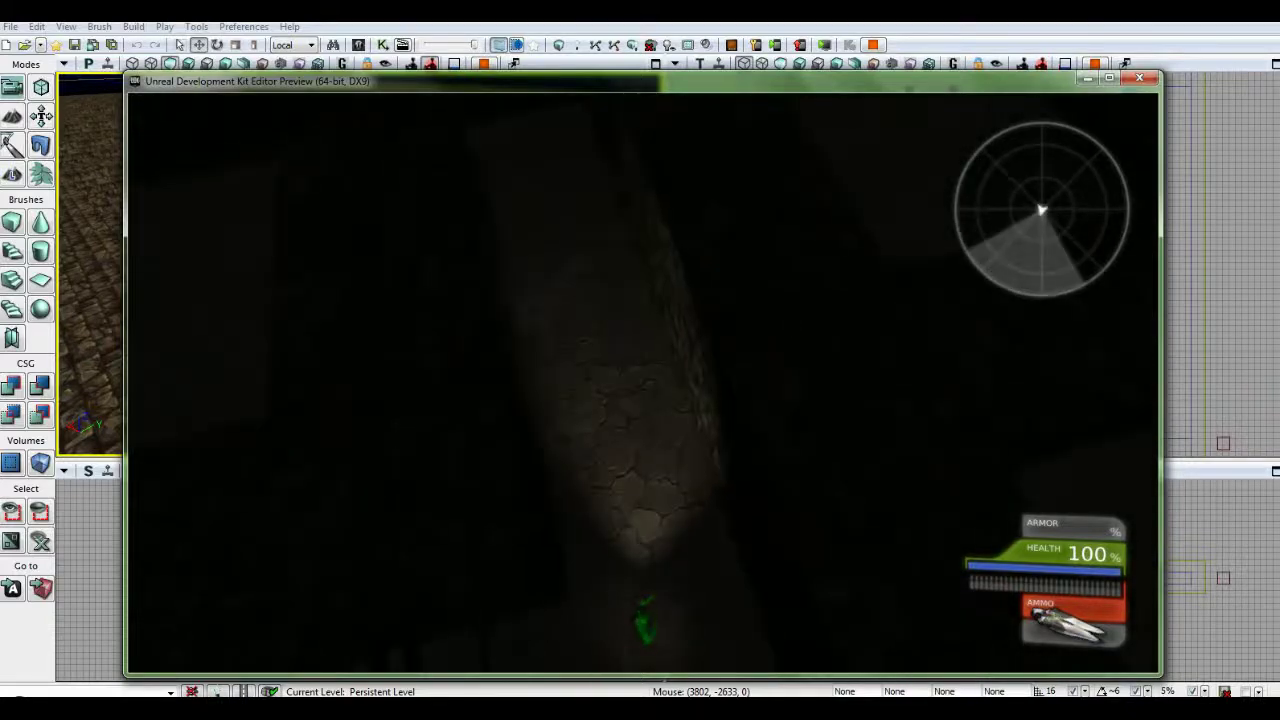
key(Escape)
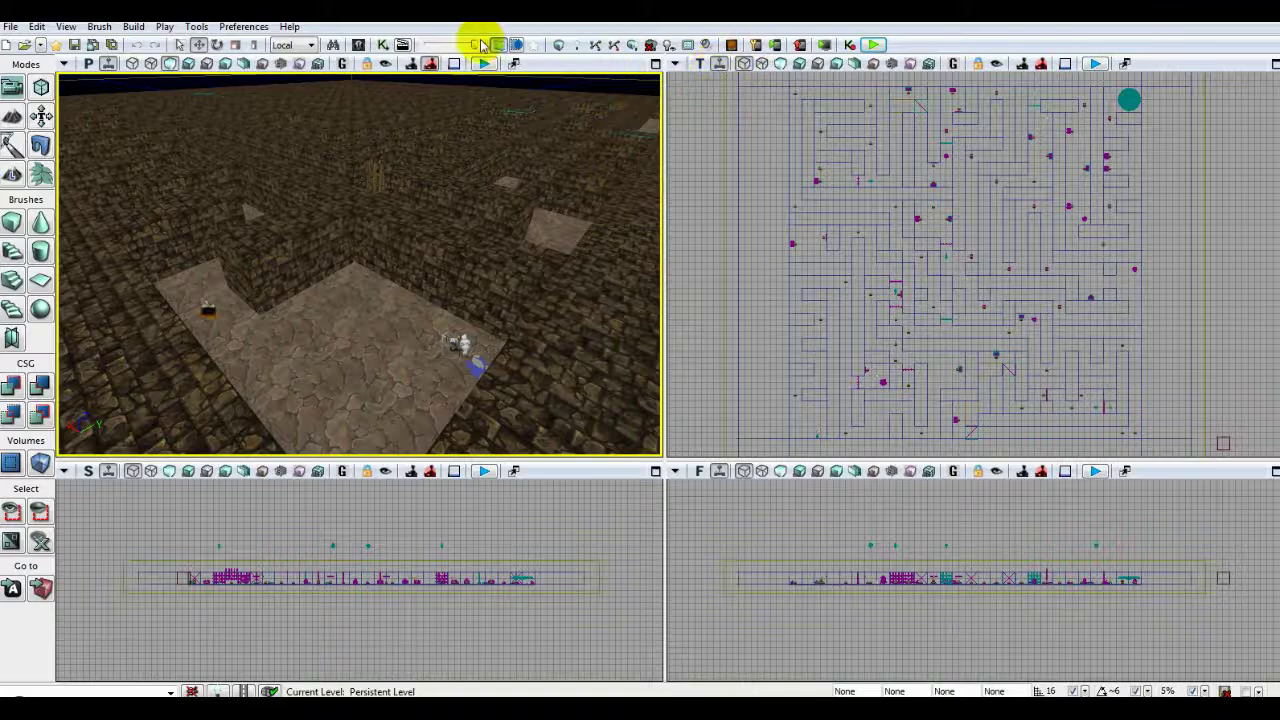
- Open the recent map Level_02.udk from the StoryMode folder and adjust the perspective view over its maze
click(42, 45)
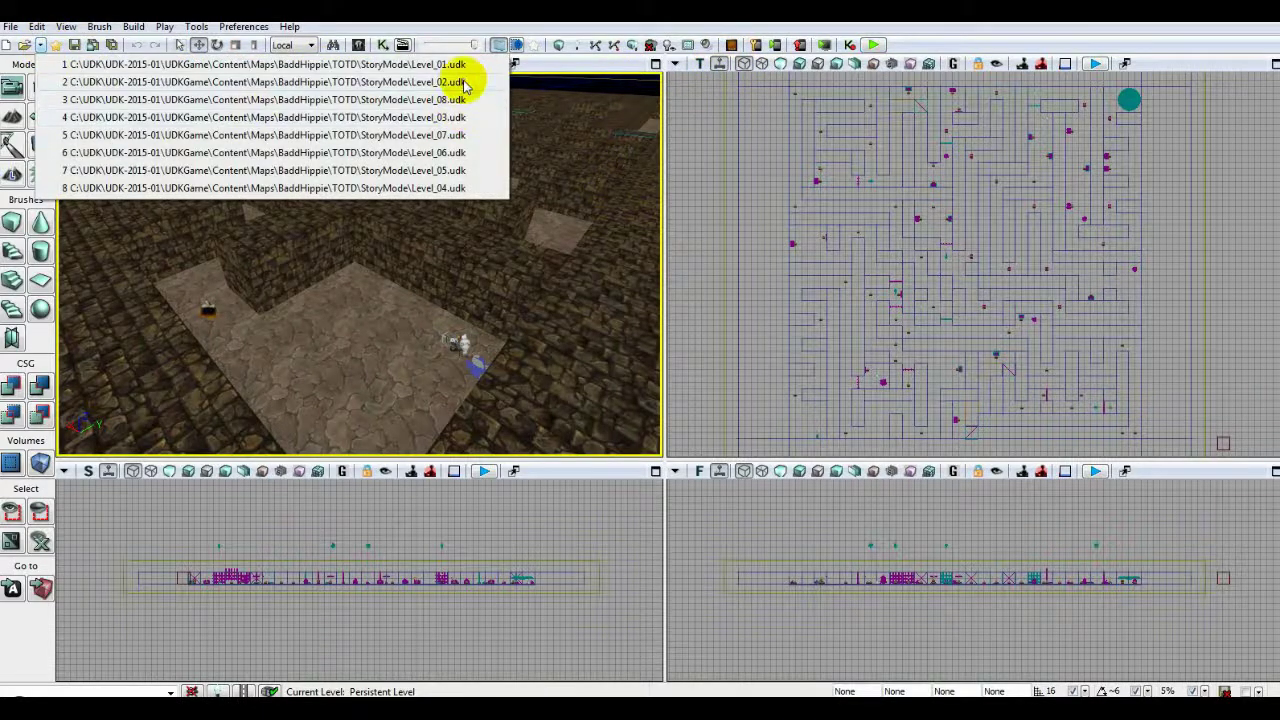
click(463, 84)
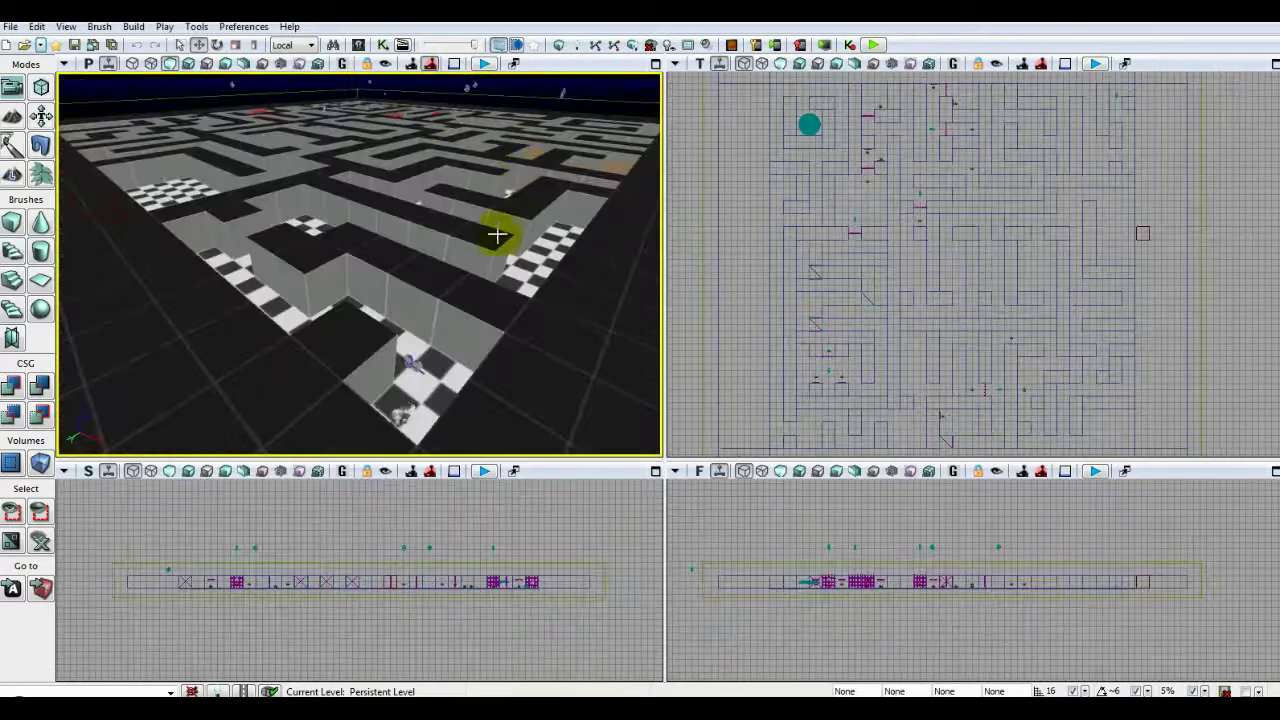
drag(497, 235, 477, 291)
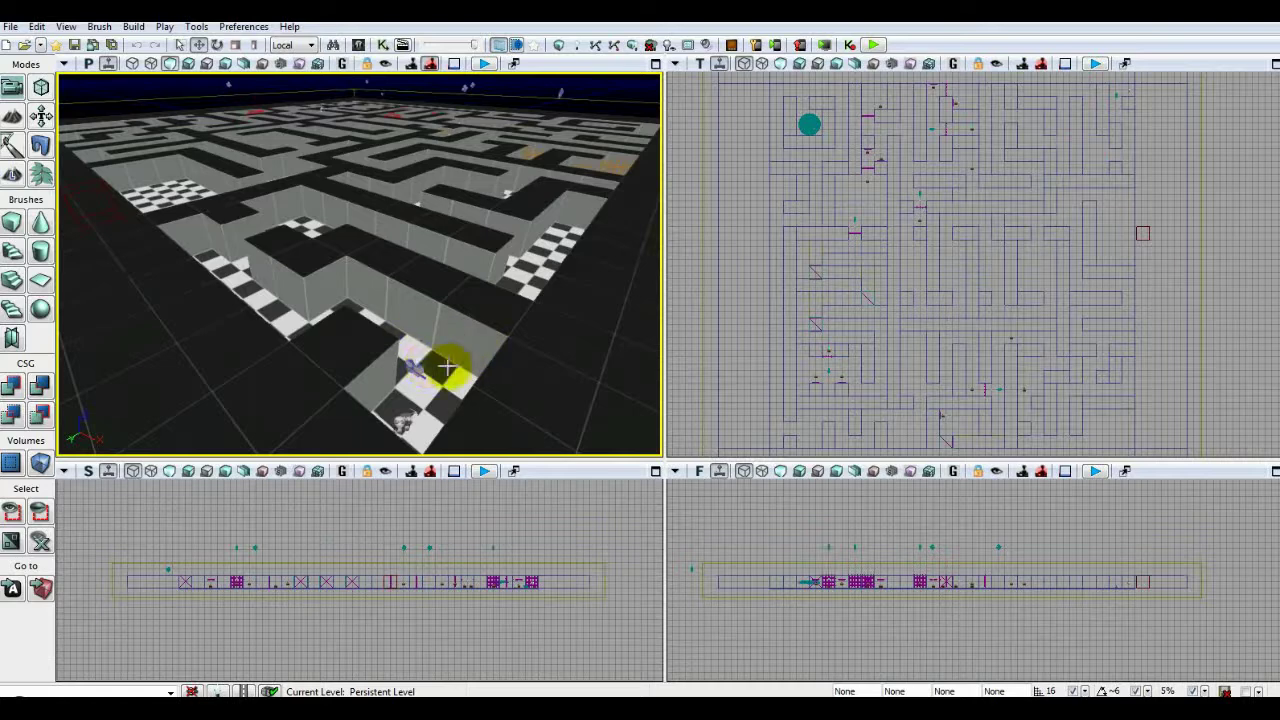
- Examine the Level_02 maze in the perspective view, including its start corner, wooden gate and switch passages
click(545, 518)
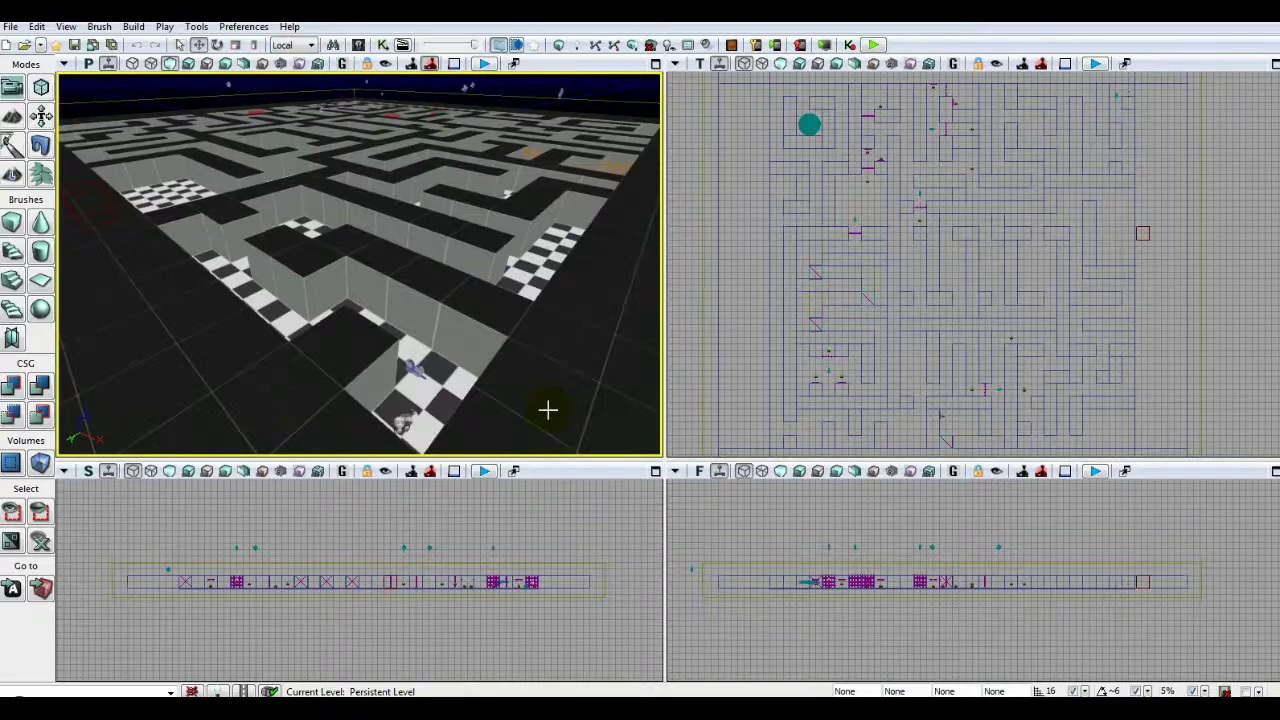
drag(372, 366, 420, 110)
drag(360, 300, 352, 195)
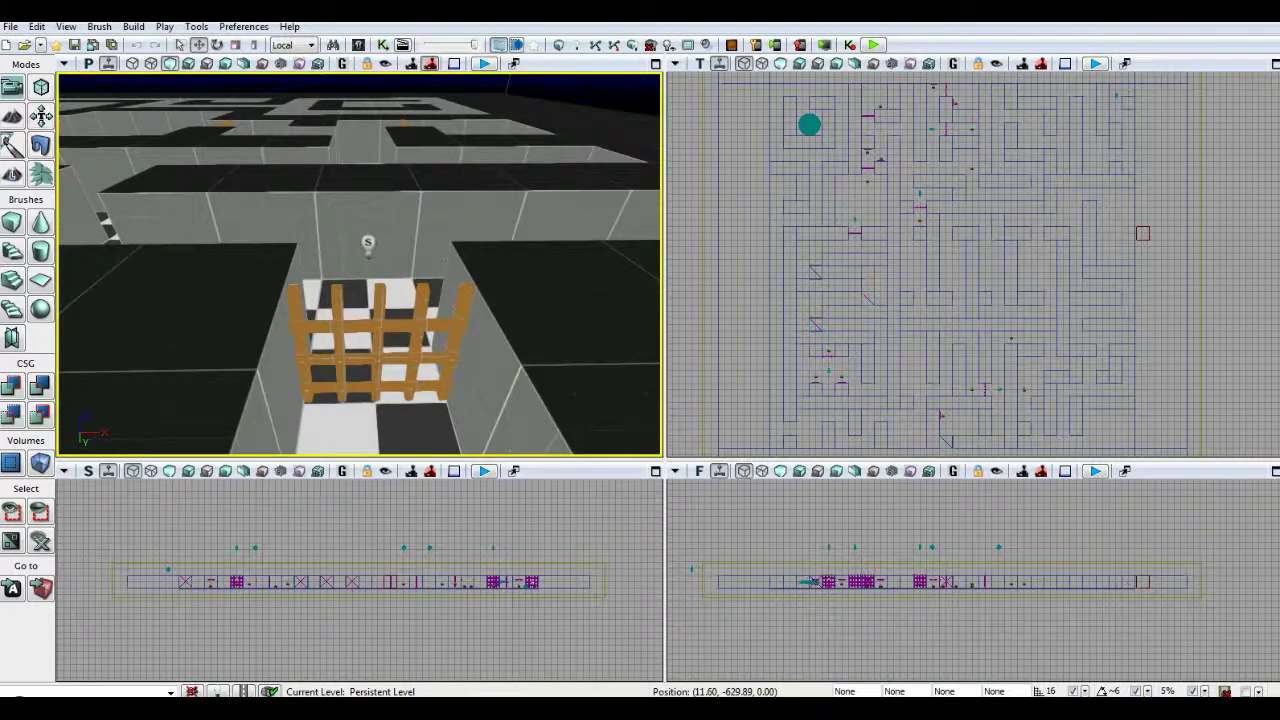
drag(352, 195, 353, 155)
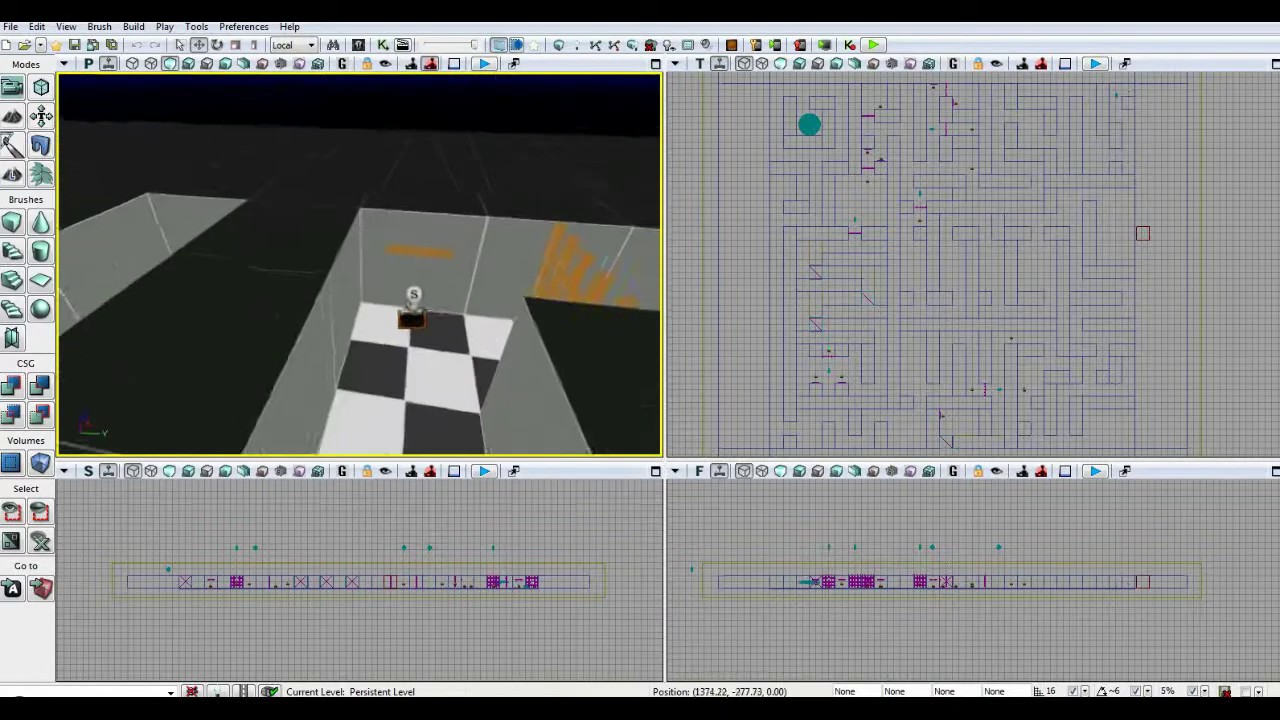
drag(353, 200, 498, 95)
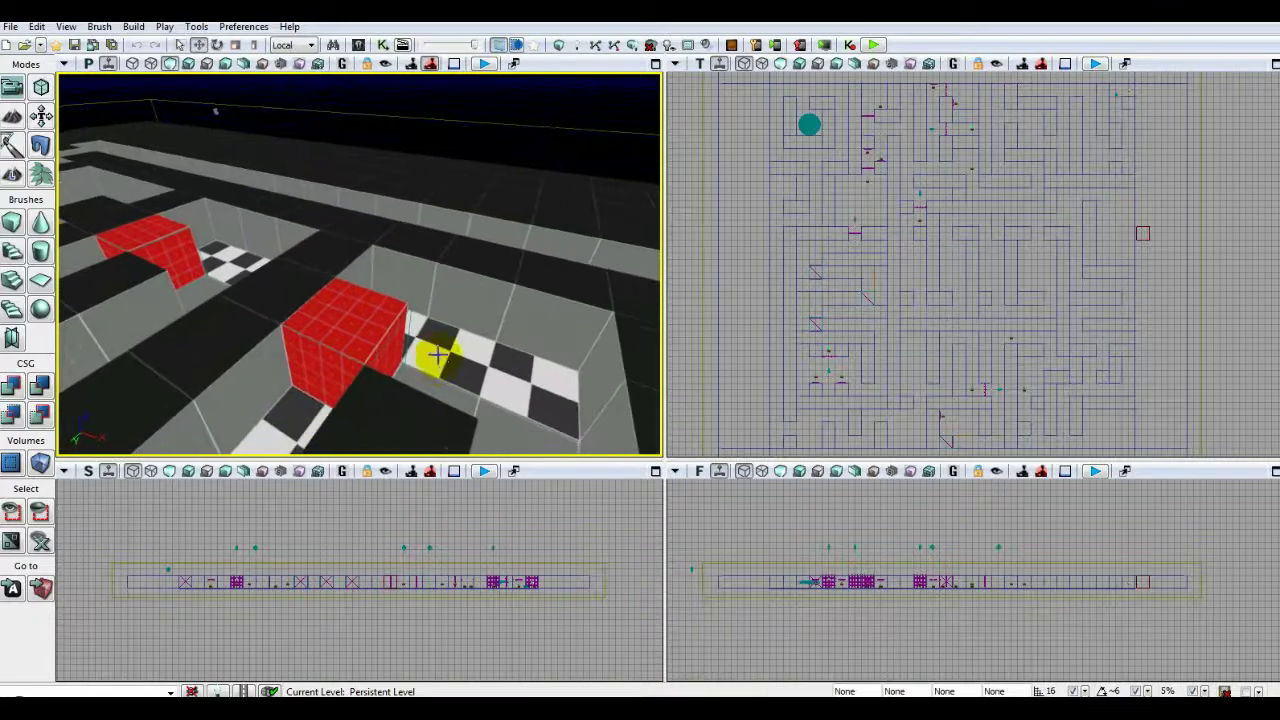
- Select the red physics volume block in the maze to inspect it, clear the selection, and return to the start corner
click(390, 337)
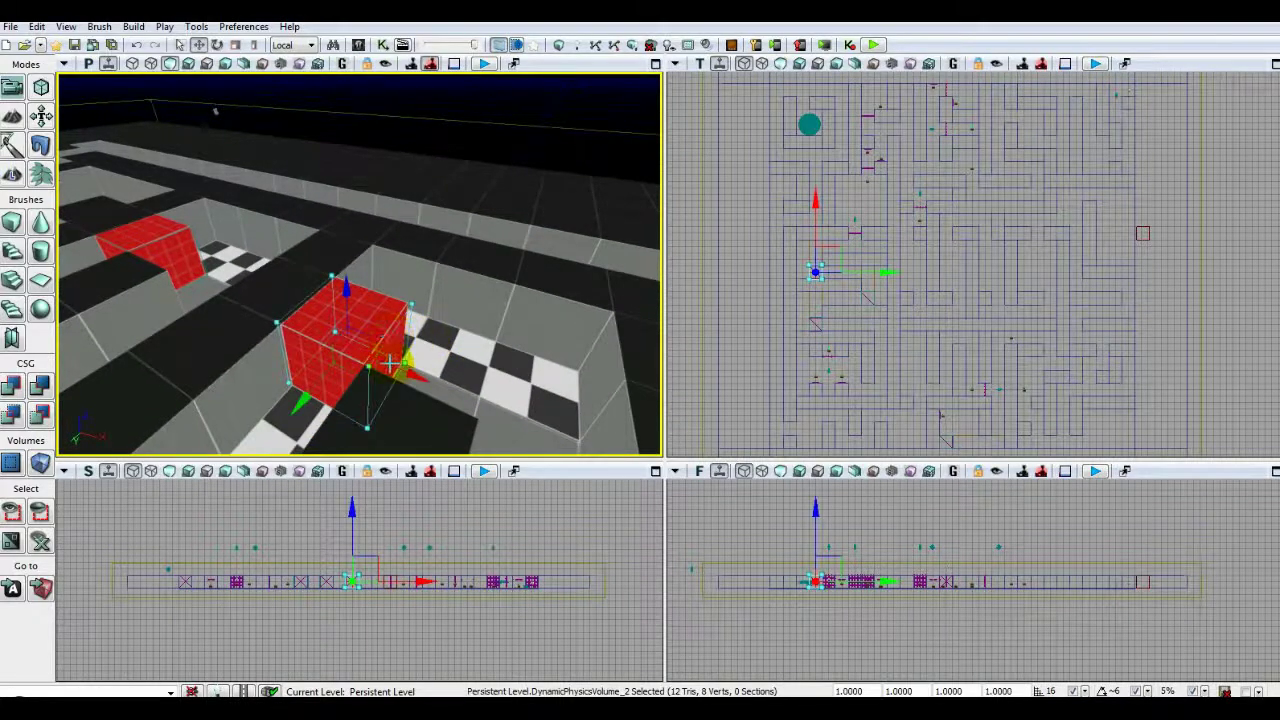
drag(398, 418, 440, 412)
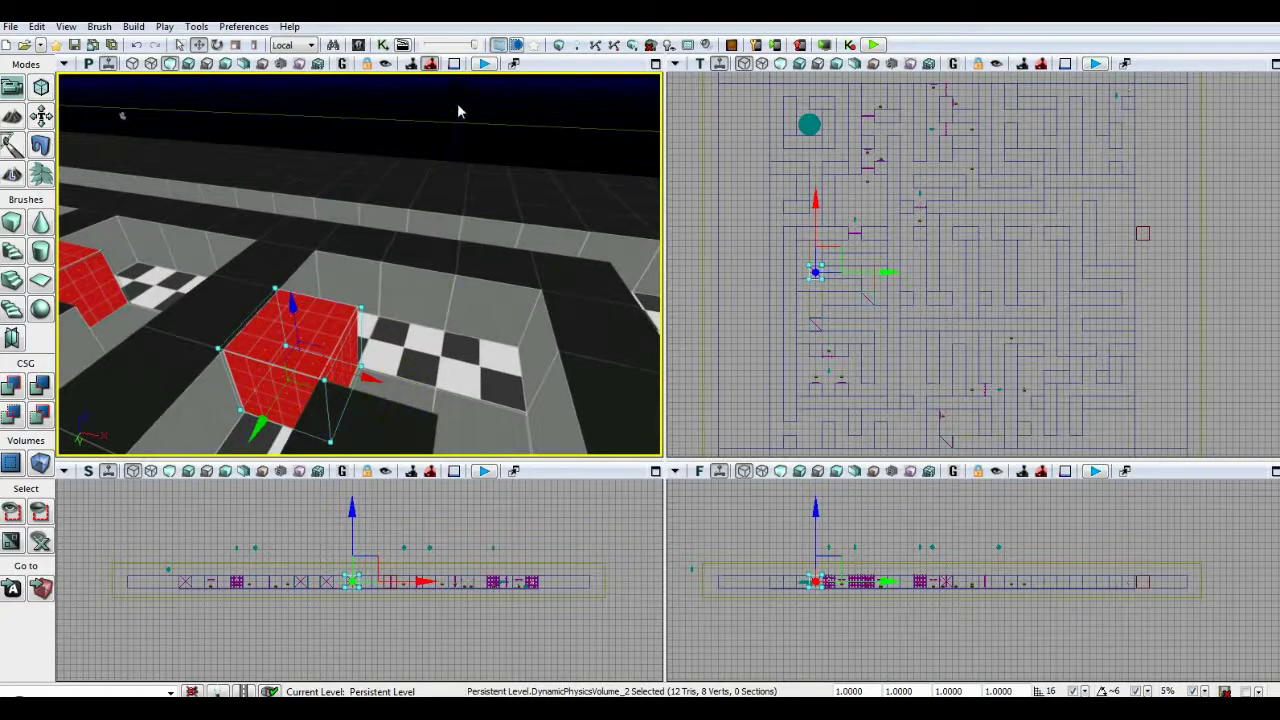
click(444, 230)
mouse_move(352, 431)
mouse_down()
mouse_move(292, 405)
mouse_move(350, 418)
mouse_move(335, 415)
mouse_move(352, 431)
mouse_up()
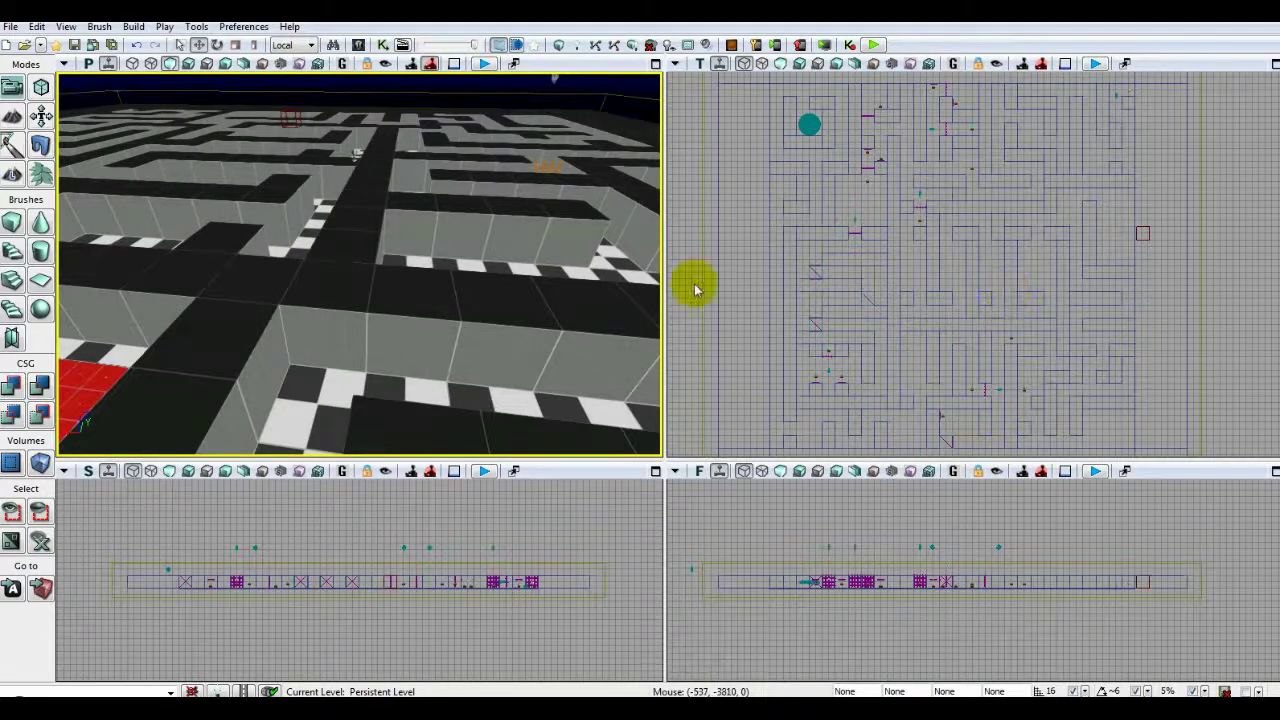
drag(556, 265, 349, 140)
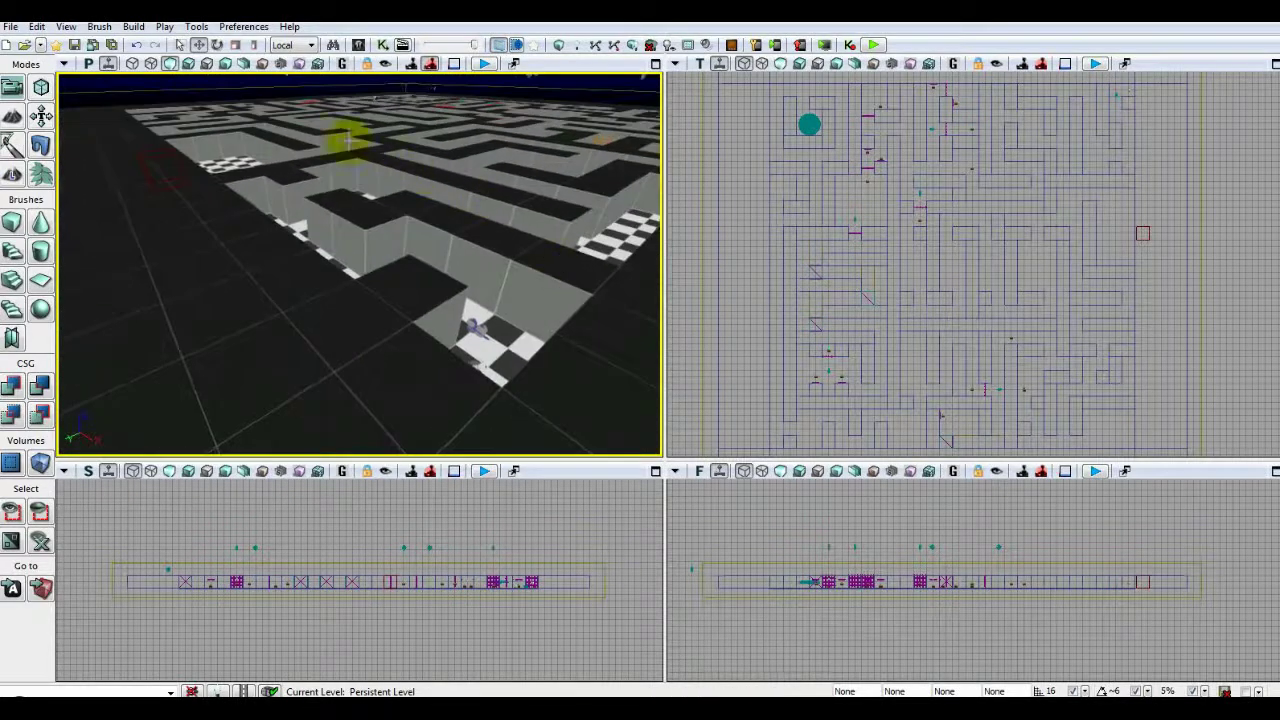
- Open the recent map Level_03.udk from the StoryMode folder and frame its maze in the perspective view
click(40, 46)
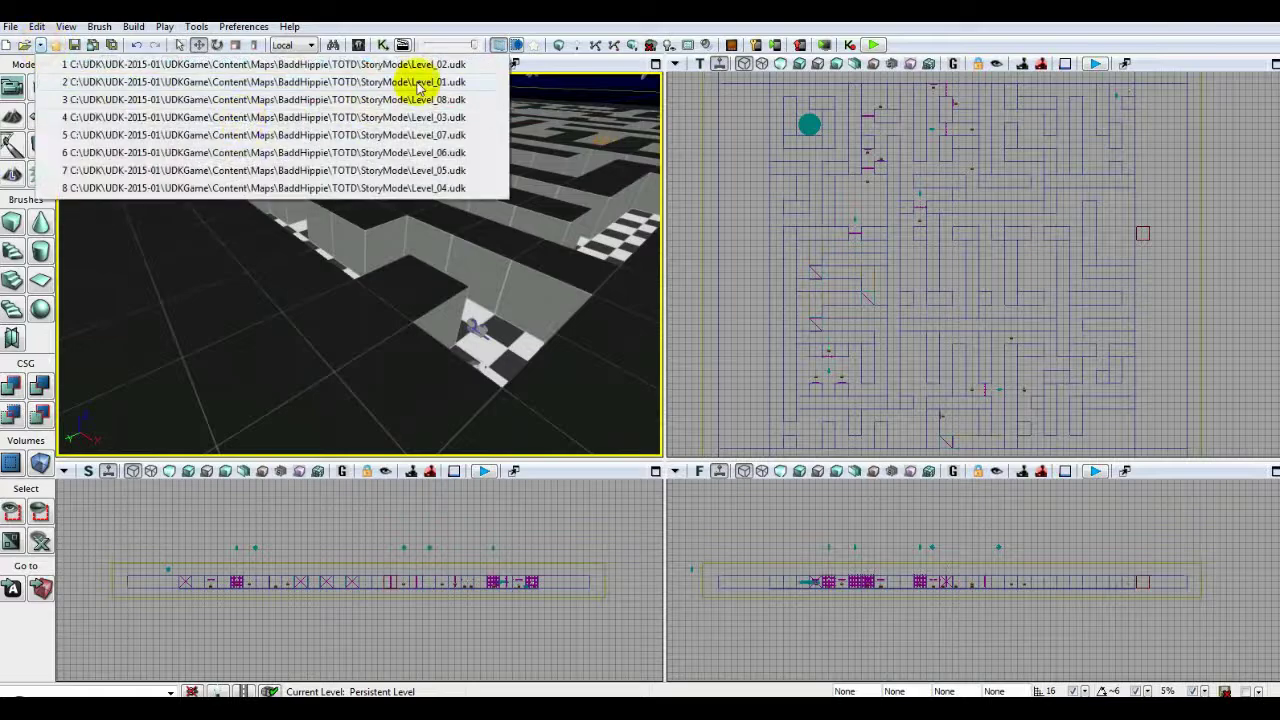
click(395, 118)
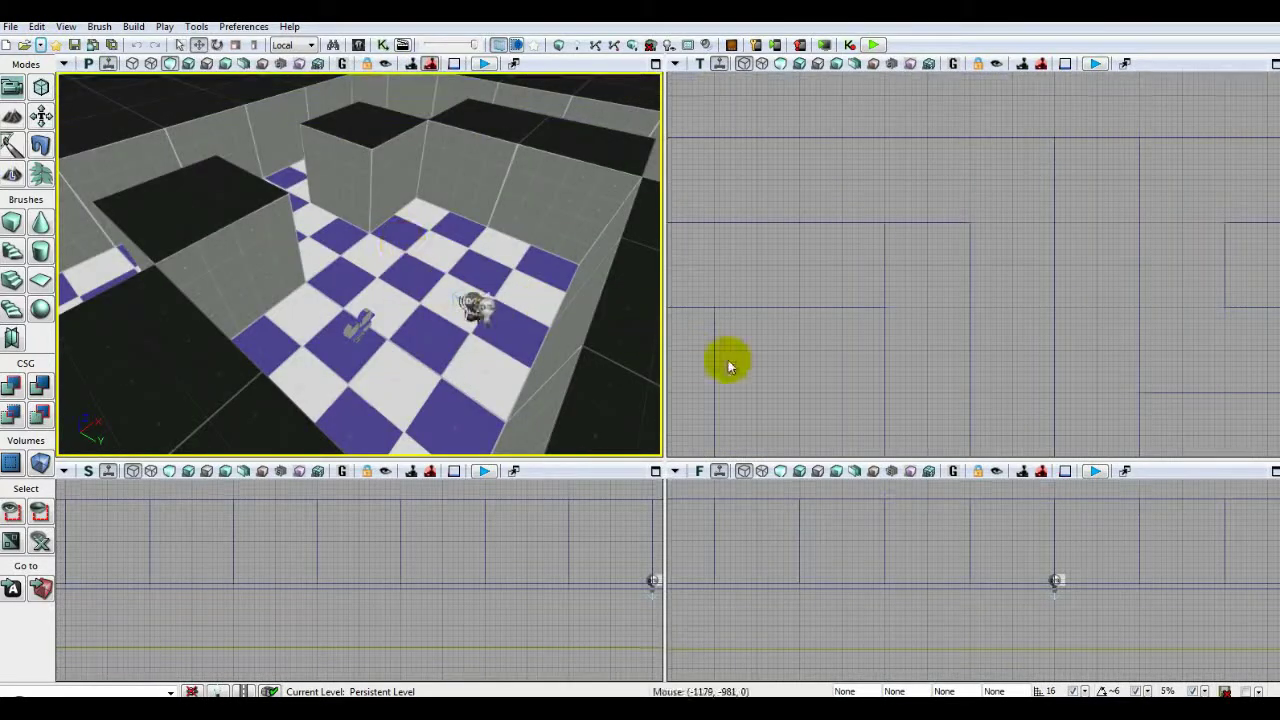
click(771, 360)
drag(406, 369, 385, 140)
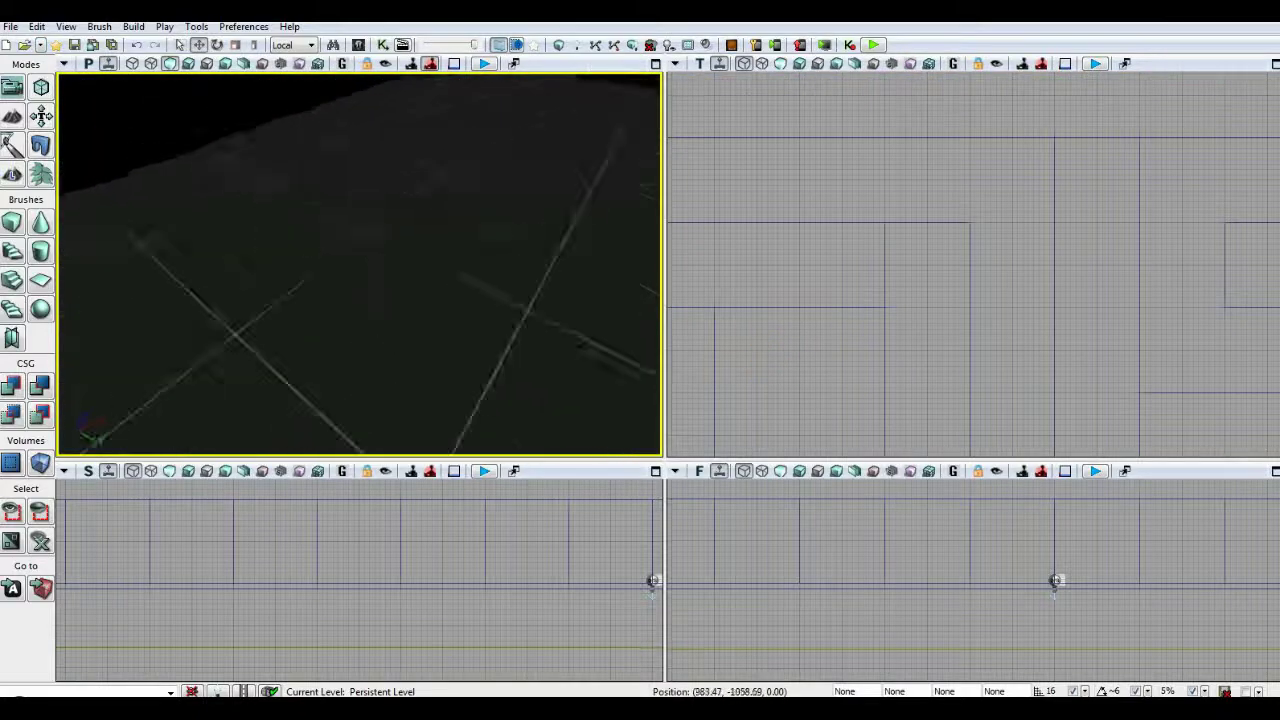
right_drag(360, 230, 520, 285)
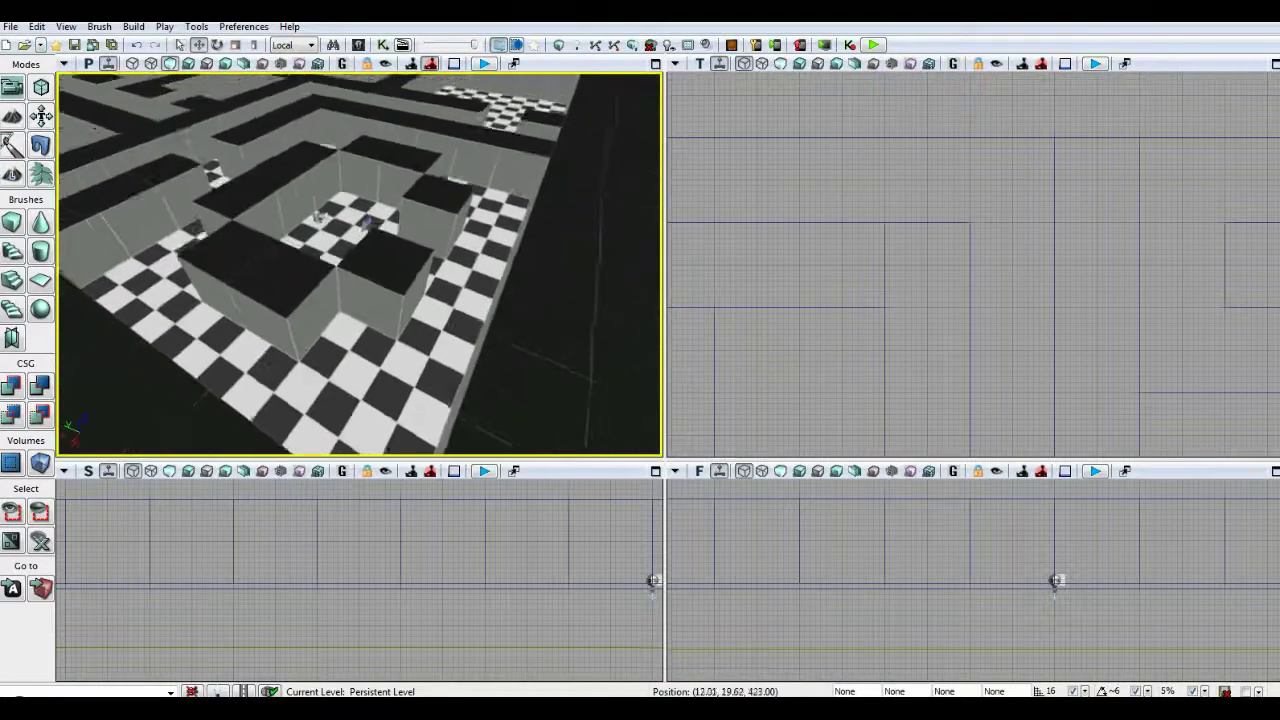
right_drag(408, 363, 406, 300)
drag(406, 300, 408, 363)
right_drag(408, 363, 410, 315)
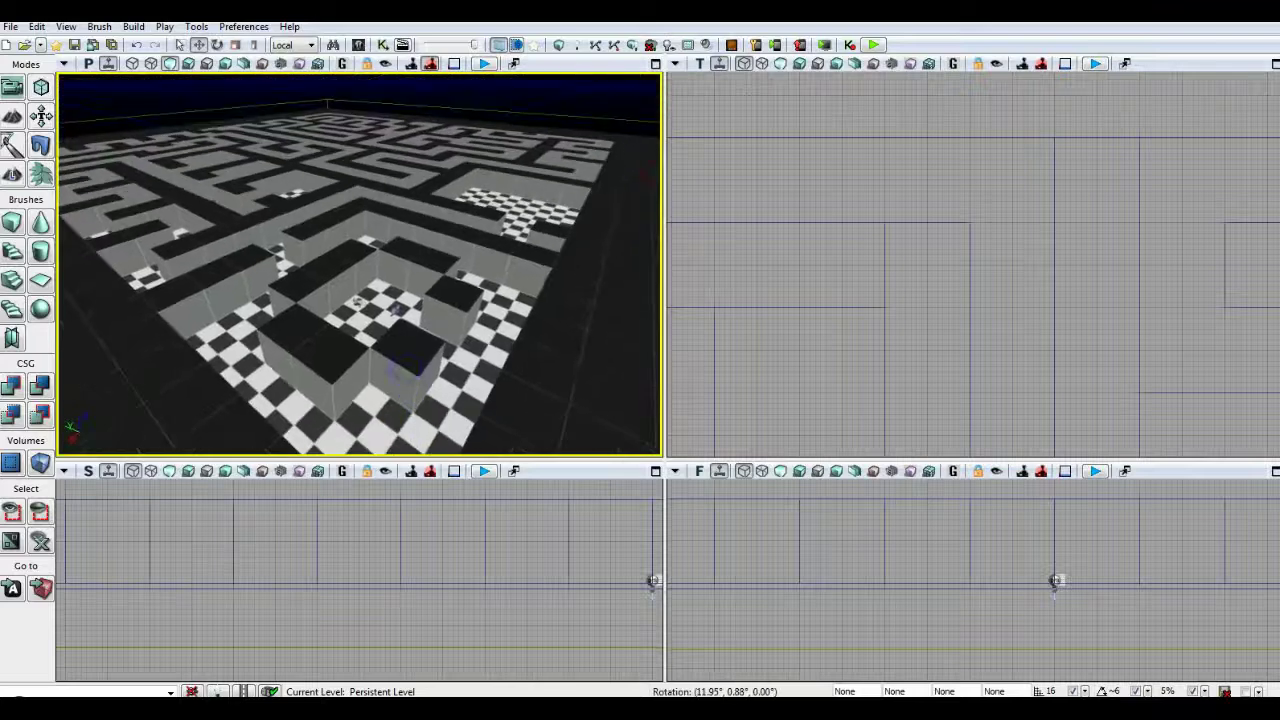
drag(408, 367, 402, 430)
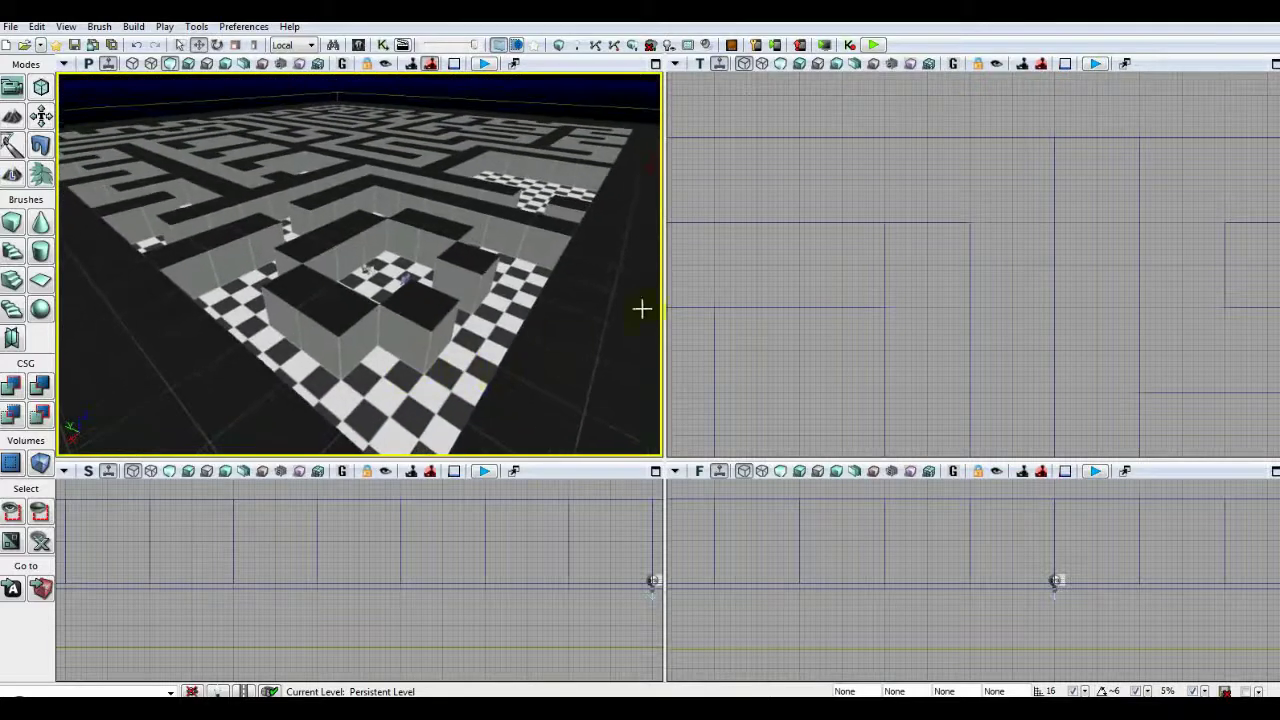
click(700, 263)
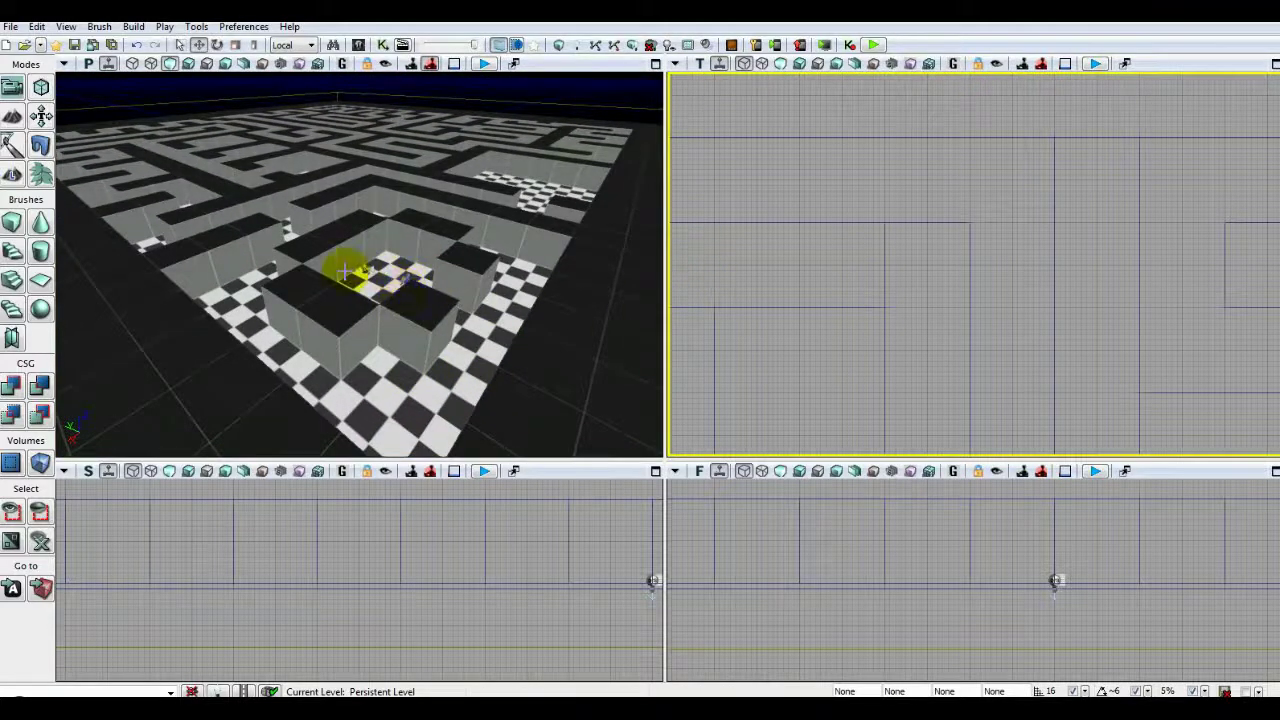
- Open the Player_StartUp sequence in Kismet and inspect the camera's Attach to Actor, Set Camera Target, CameraActor and Player nodes
click(384, 46)
double_click(263, 126)
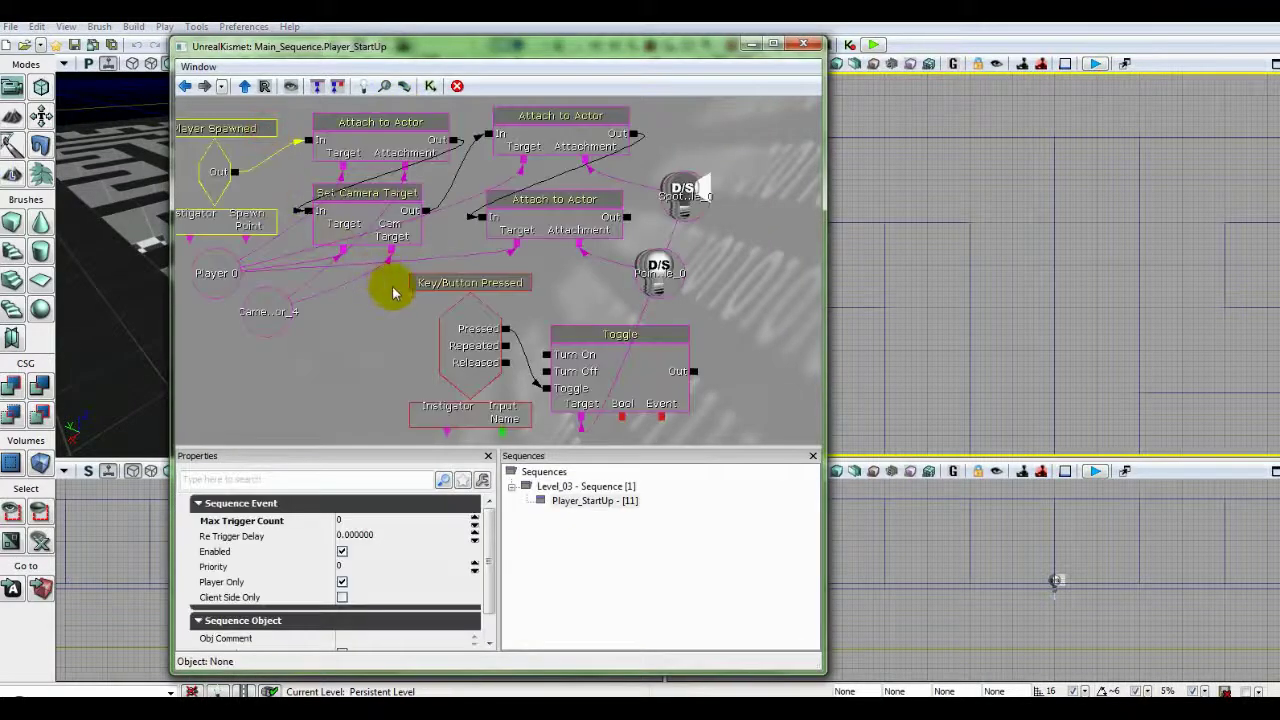
drag(393, 292, 431, 301)
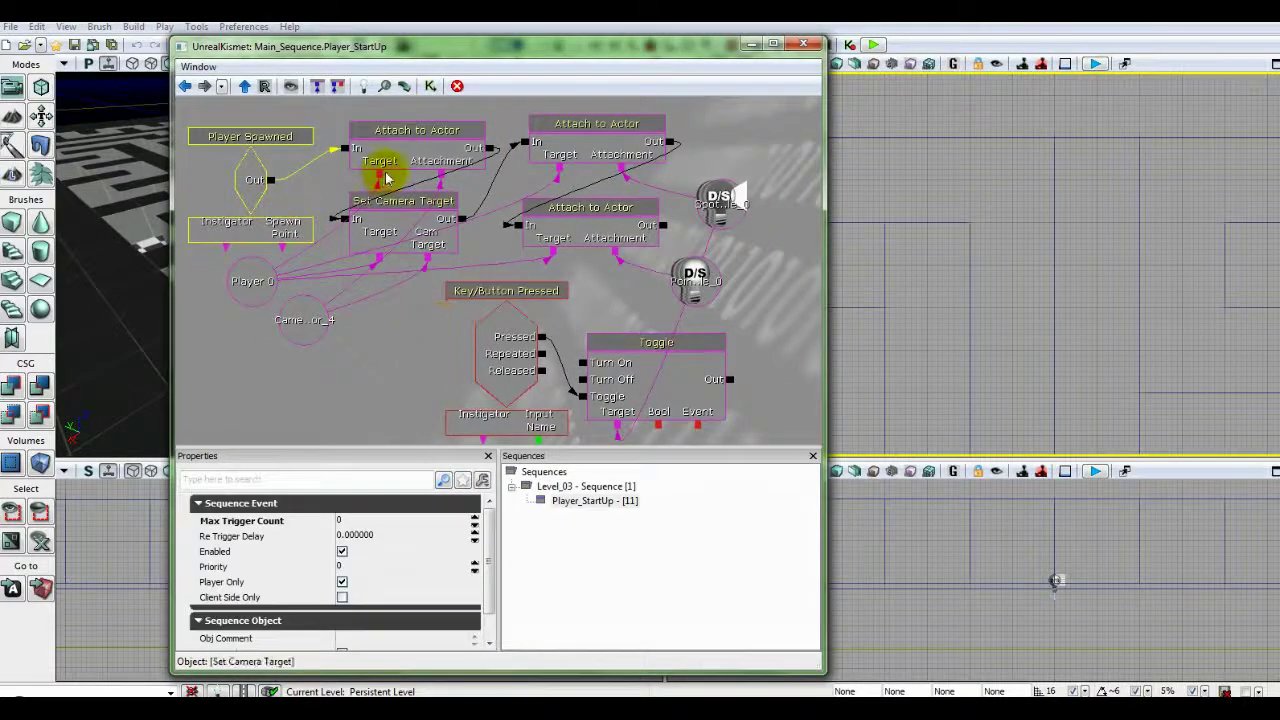
click(408, 145)
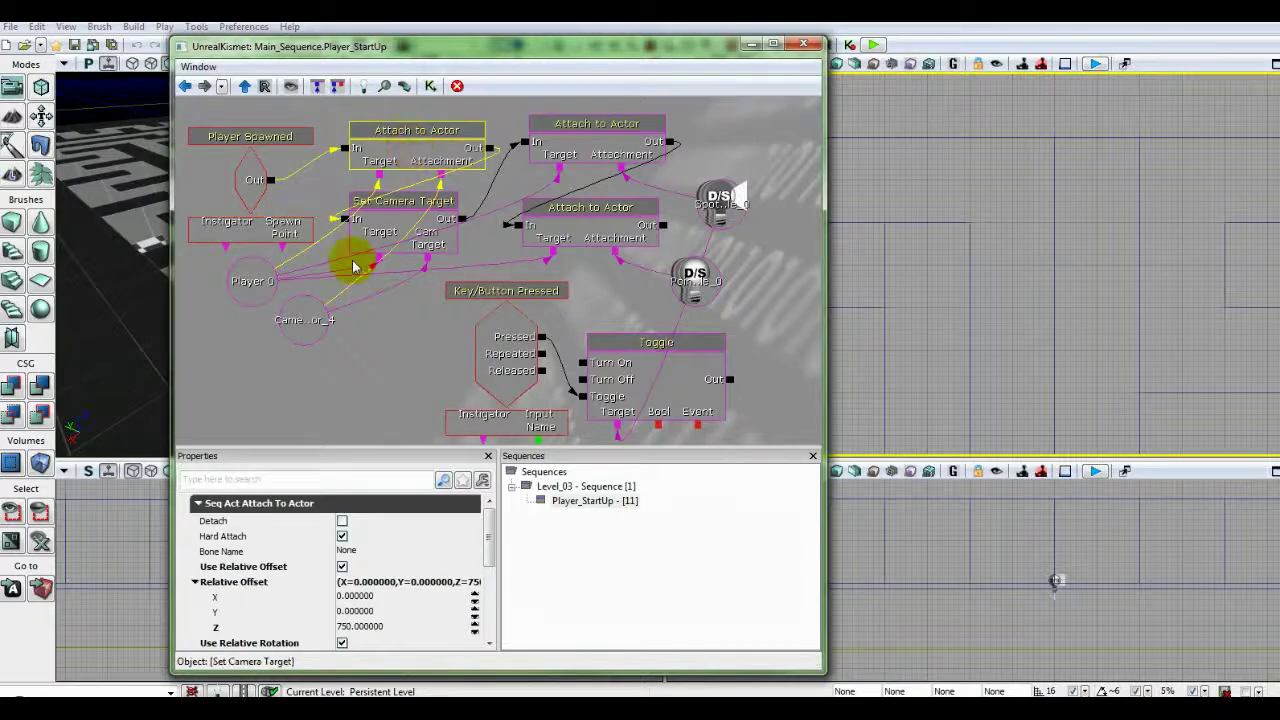
click(306, 308)
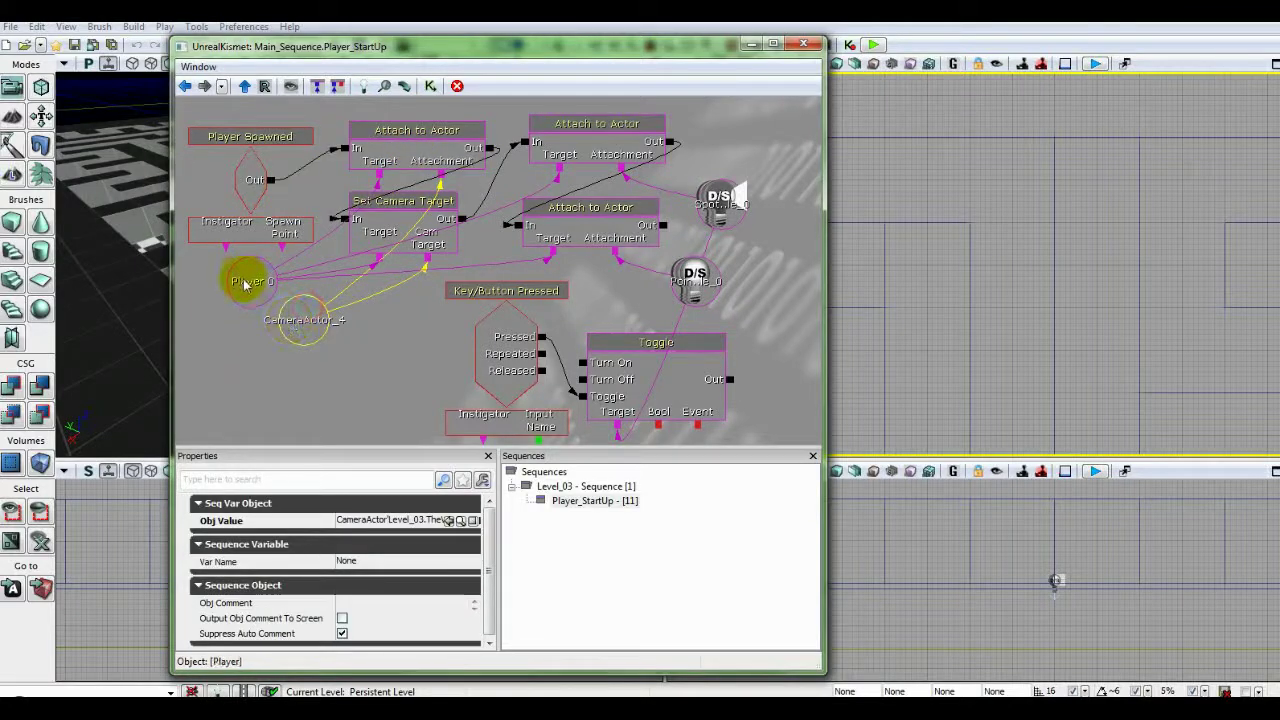
click(244, 284)
click(380, 216)
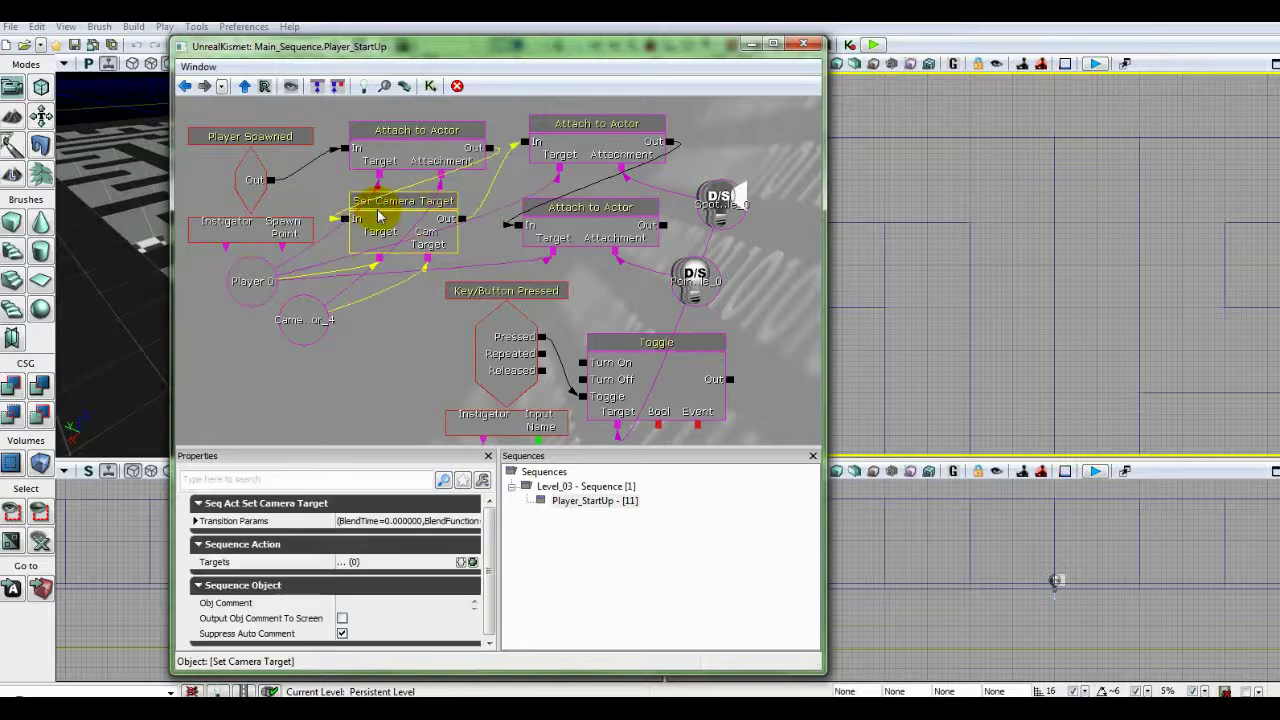
click(305, 325)
click(245, 283)
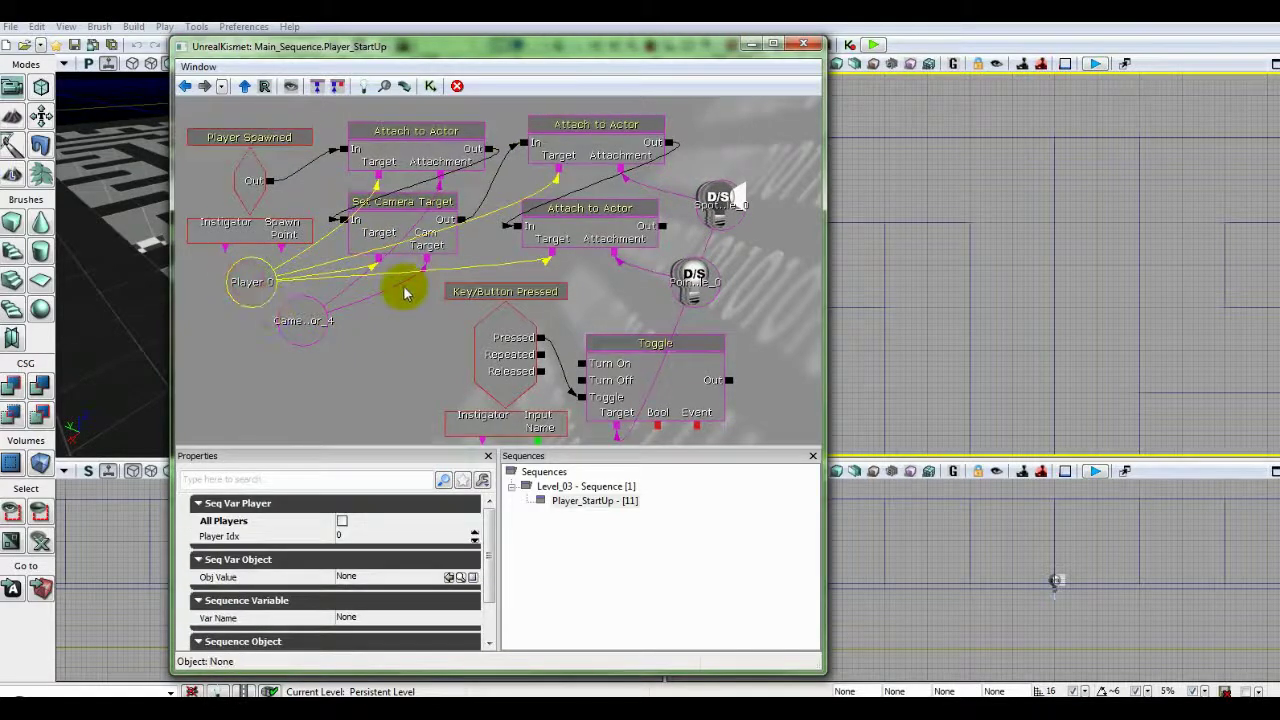
- Inspect the light Attach to Actor, Key/Button Pressed and Toggle nodes in Player_StartUp, and close Kismet
click(590, 145)
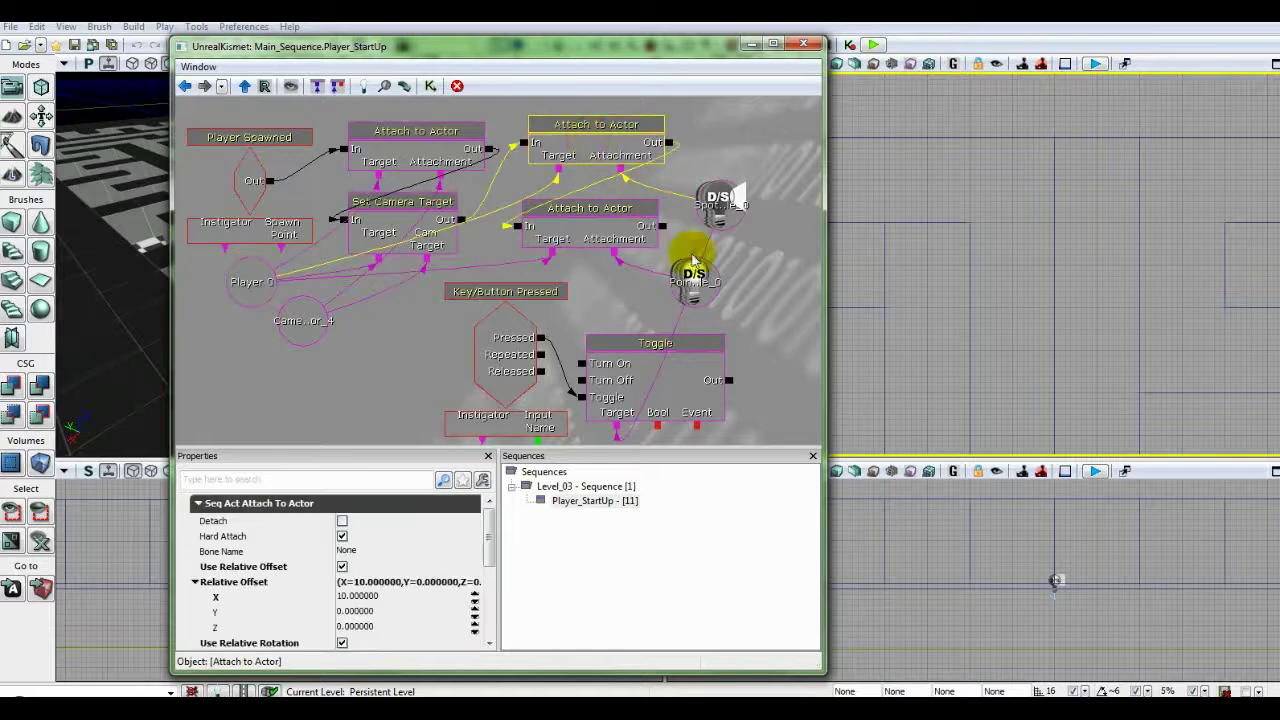
click(632, 232)
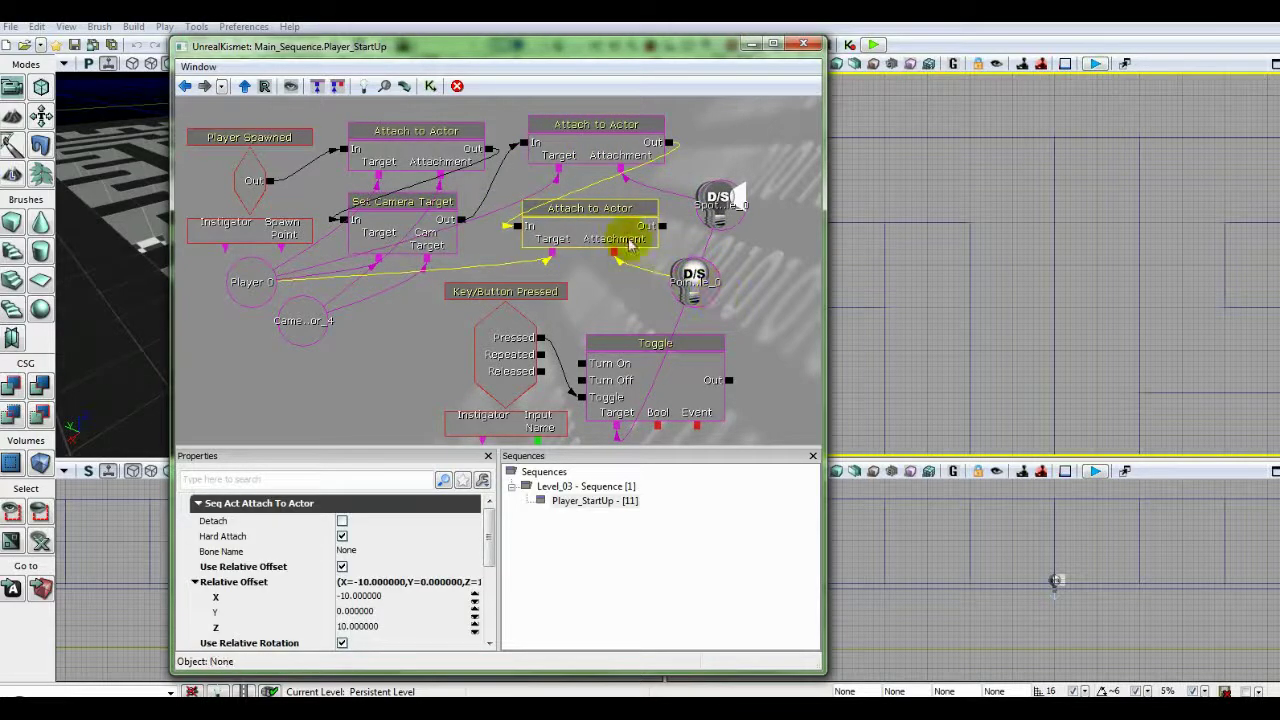
click(493, 360)
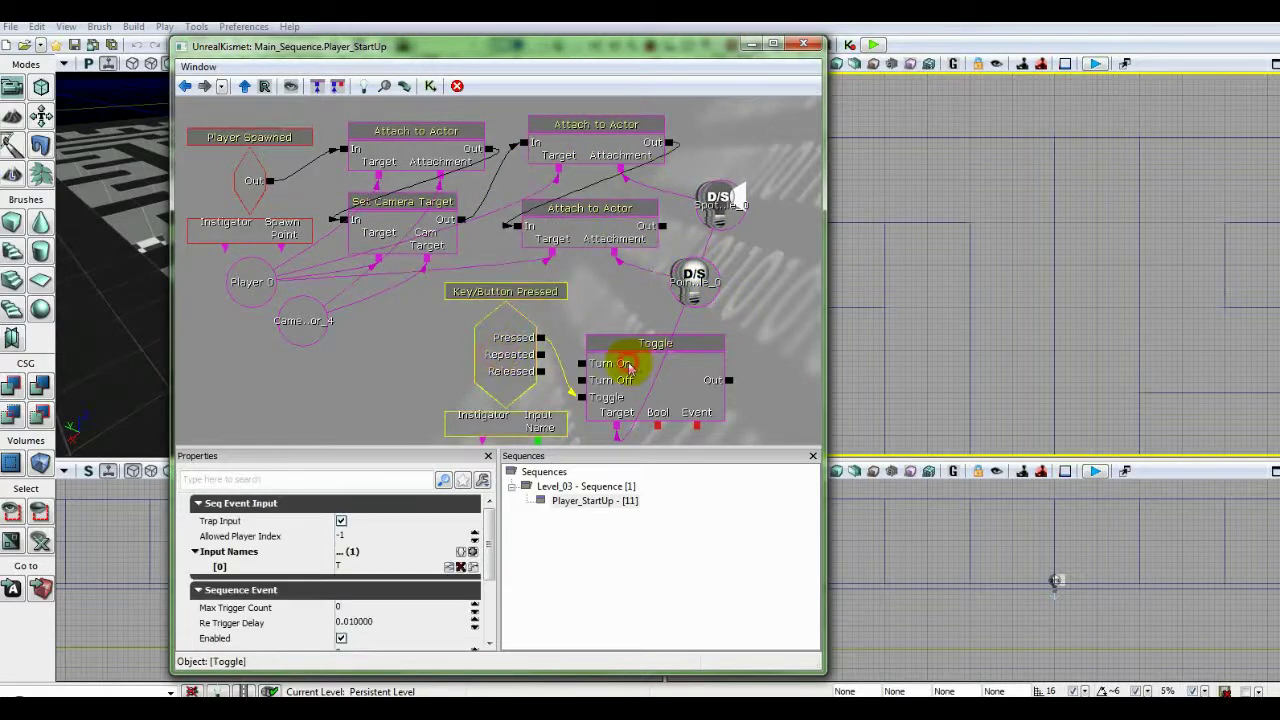
click(628, 366)
click(500, 349)
click(624, 358)
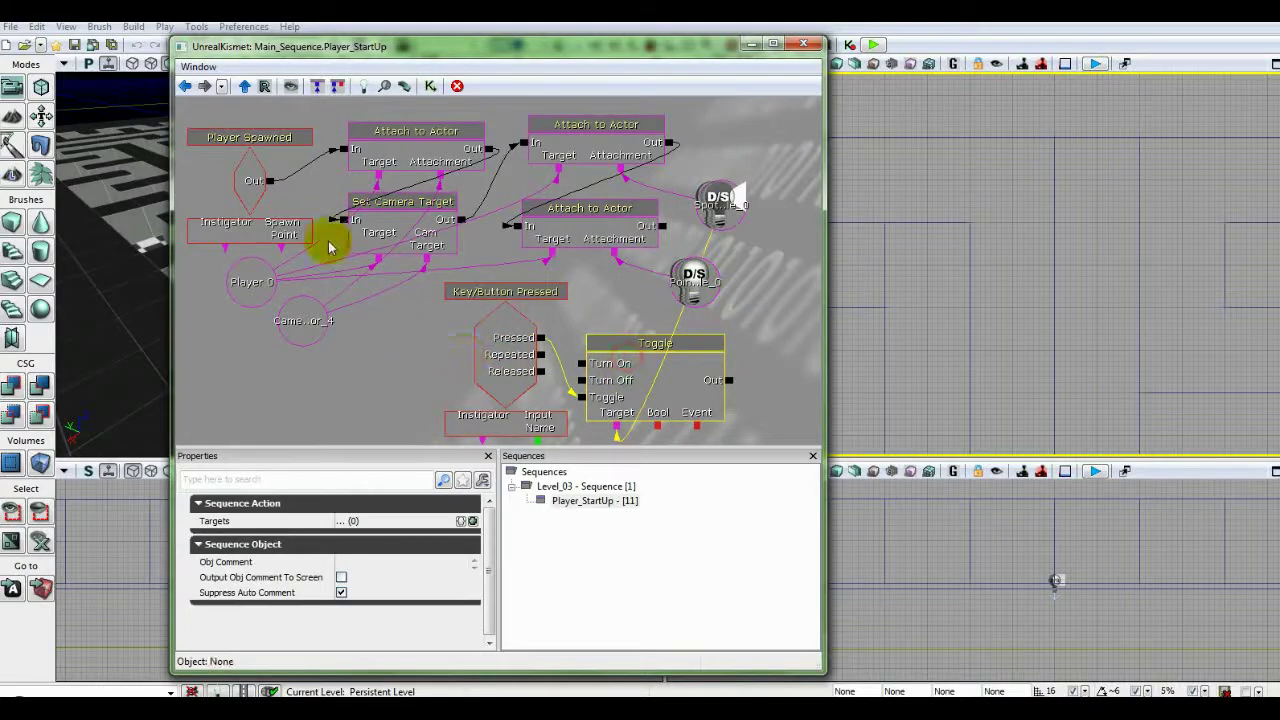
click(804, 45)
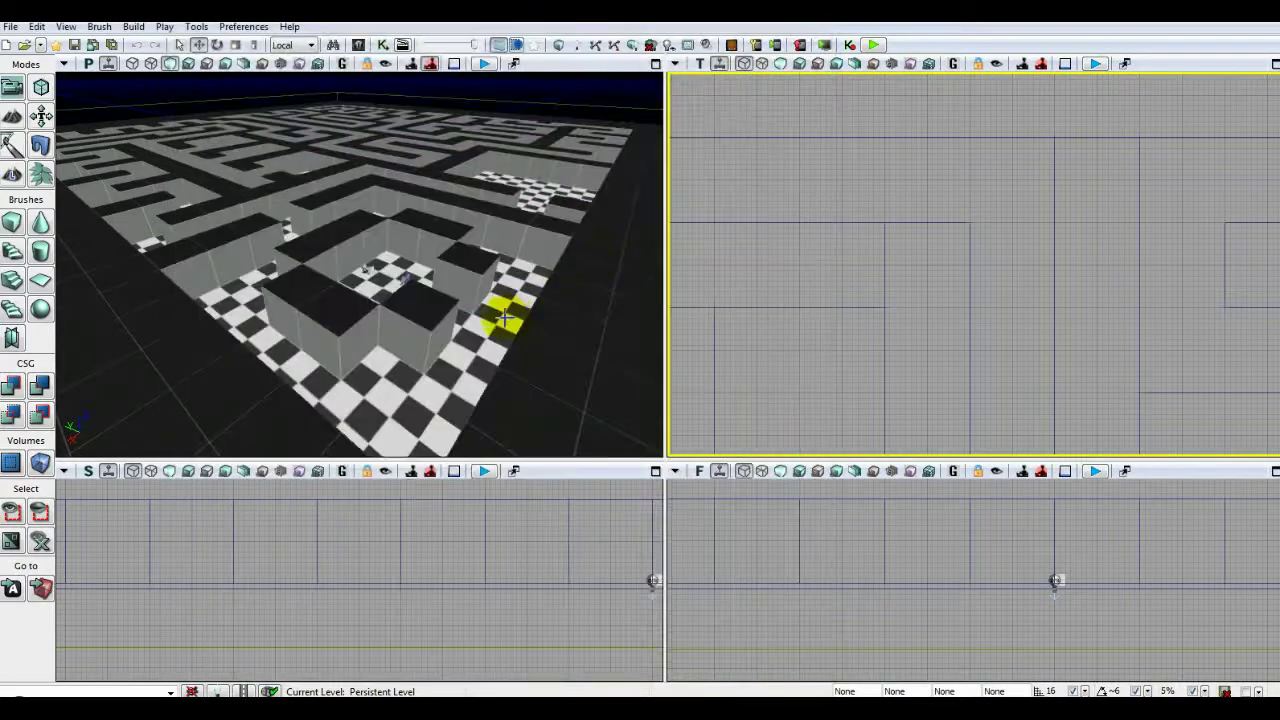
- Open the recent map Level_08.udk, switch its perspective view to lit mode, and frame the unfinished maze walls
drag(505, 318, 501, 316)
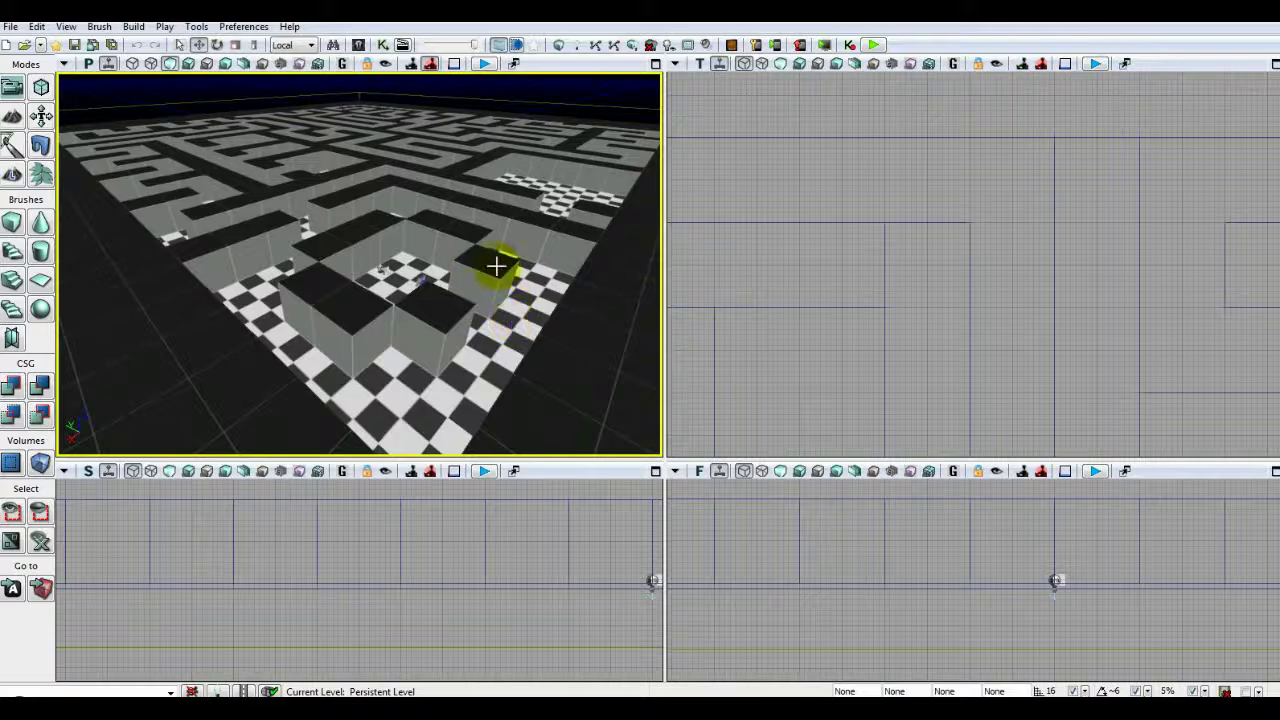
click(40, 45)
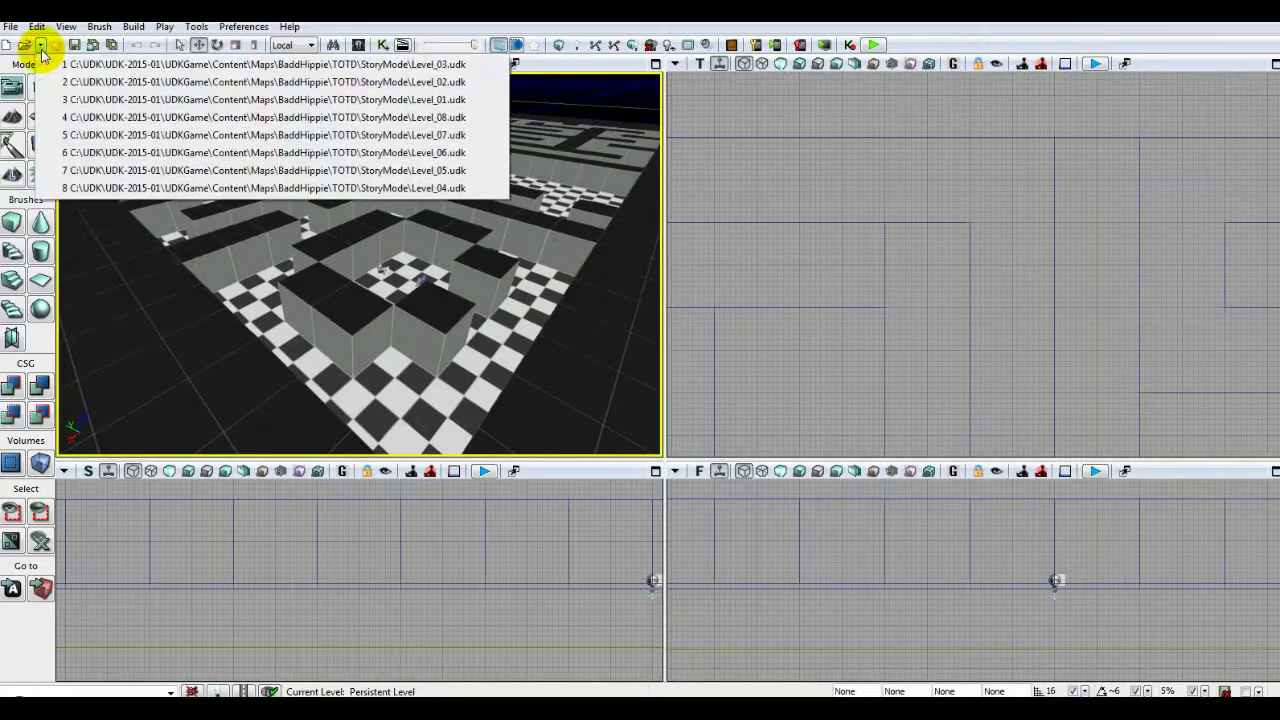
click(343, 118)
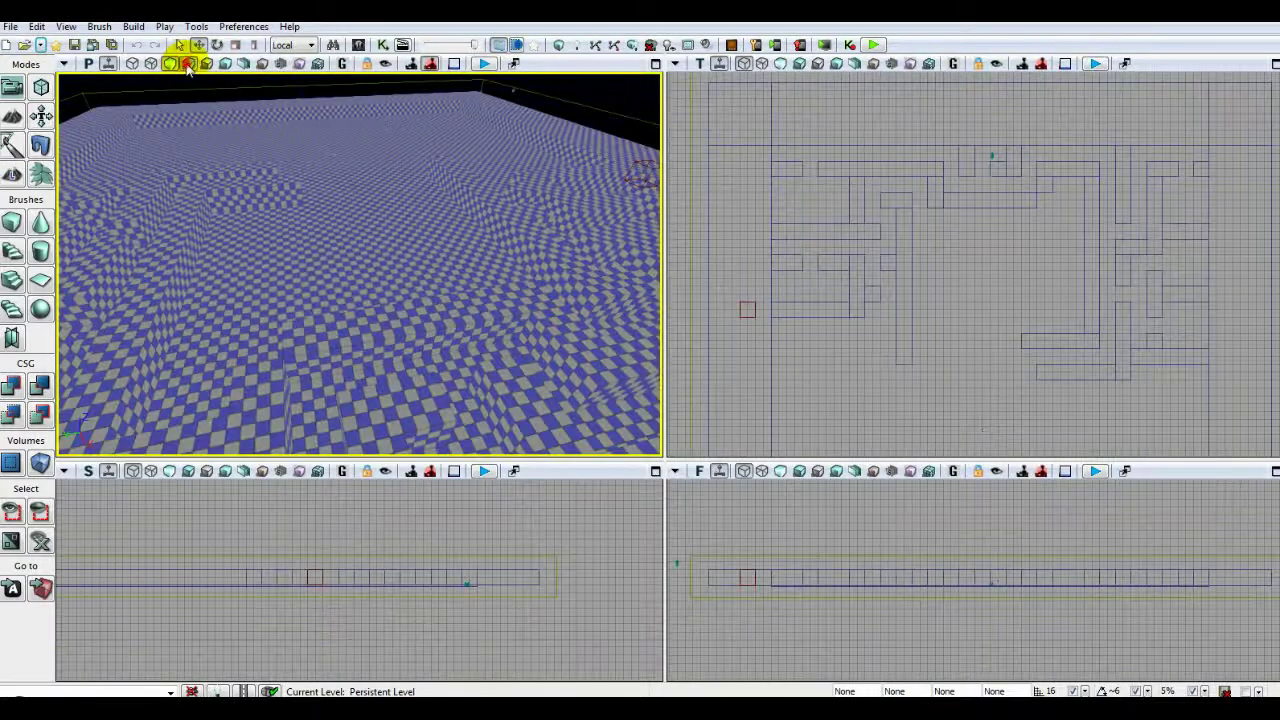
click(187, 66)
mouse_move(314, 271)
mouse_down()
mouse_move(235, 268)
mouse_move(248, 252)
mouse_move(353, 262)
mouse_move(392, 246)
mouse_move(244, 256)
mouse_move(252, 298)
mouse_move(200, 296)
mouse_move(413, 384)
mouse_up()
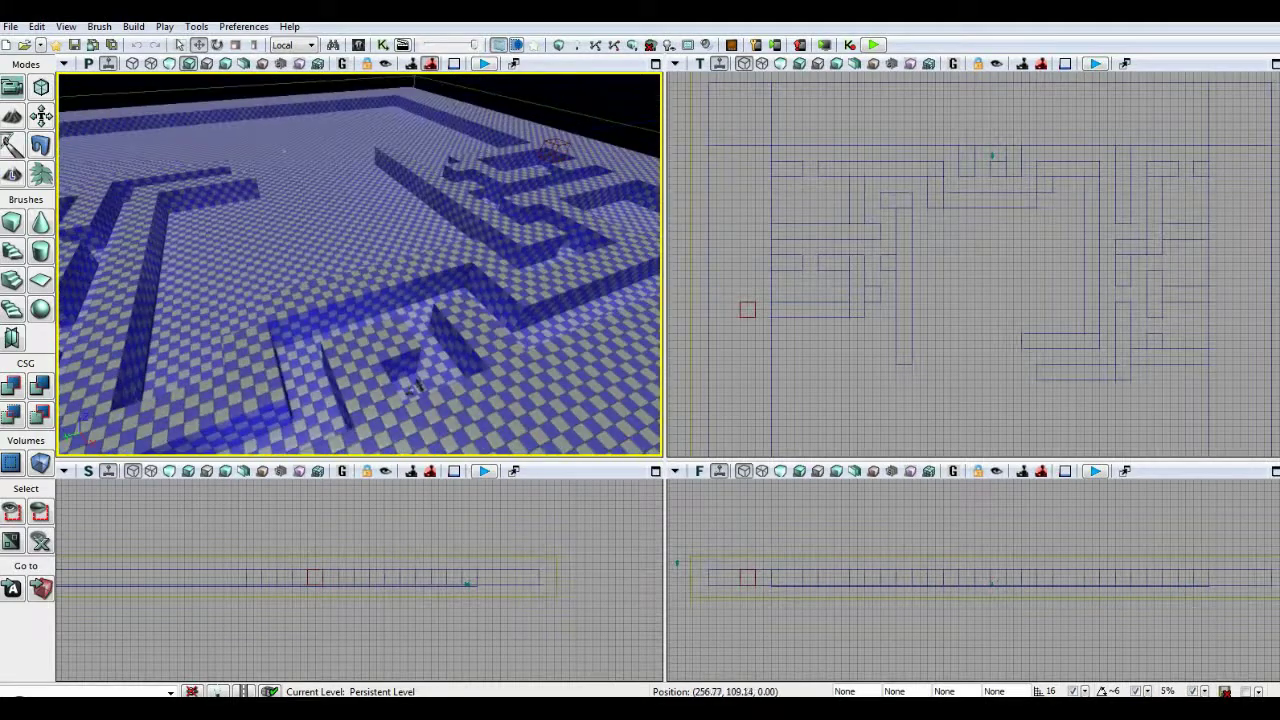
- Select the red brush outside the maze to locate it in the views, and clear the selection
click(745, 308)
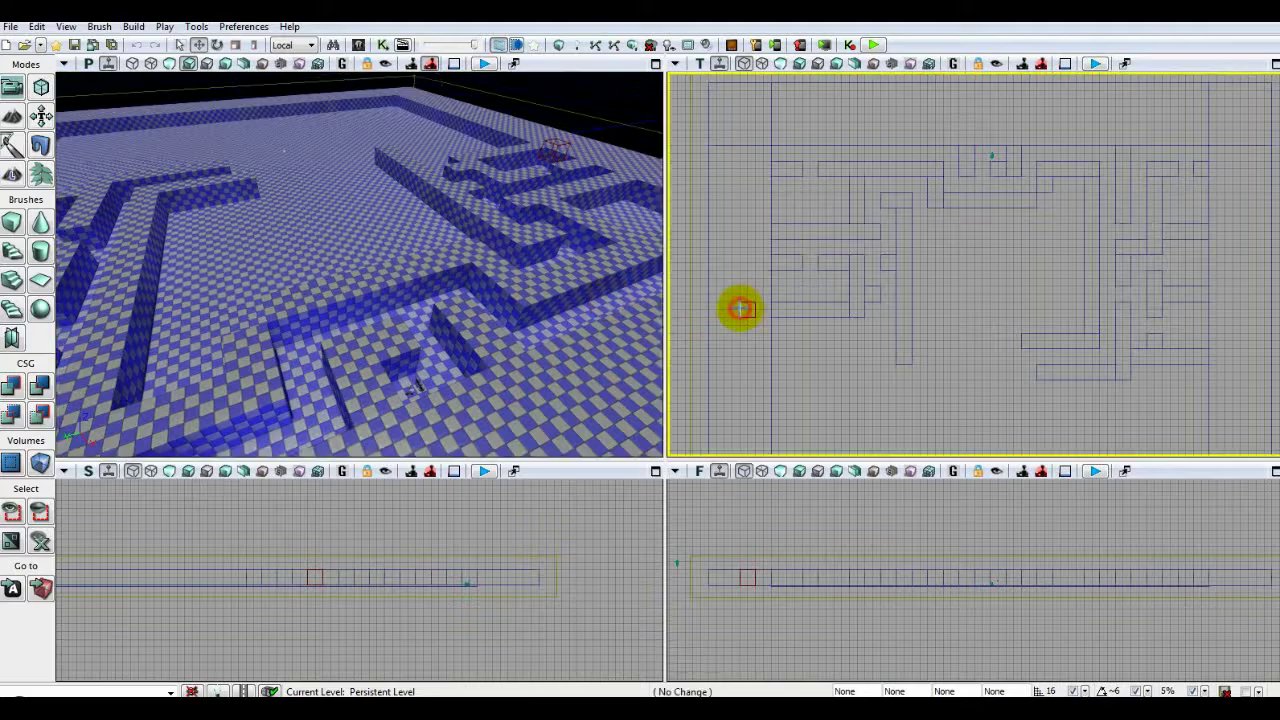
drag(553, 340, 551, 343)
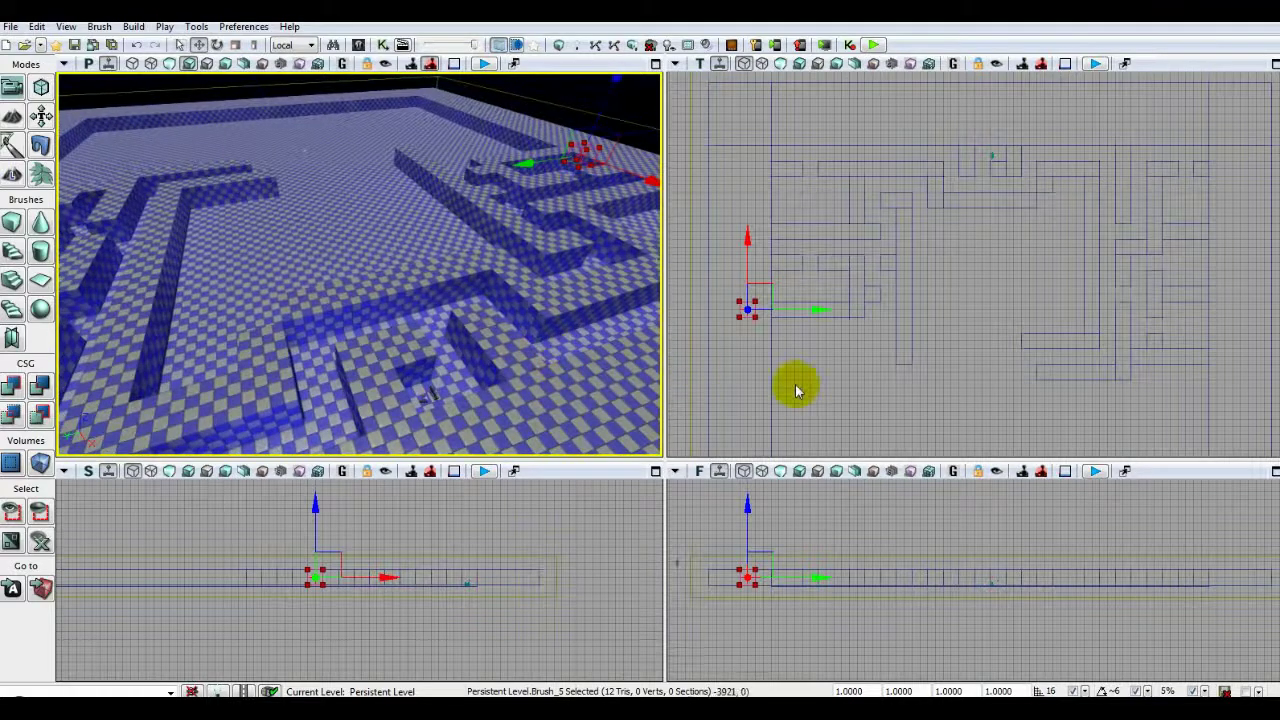
click(796, 390)
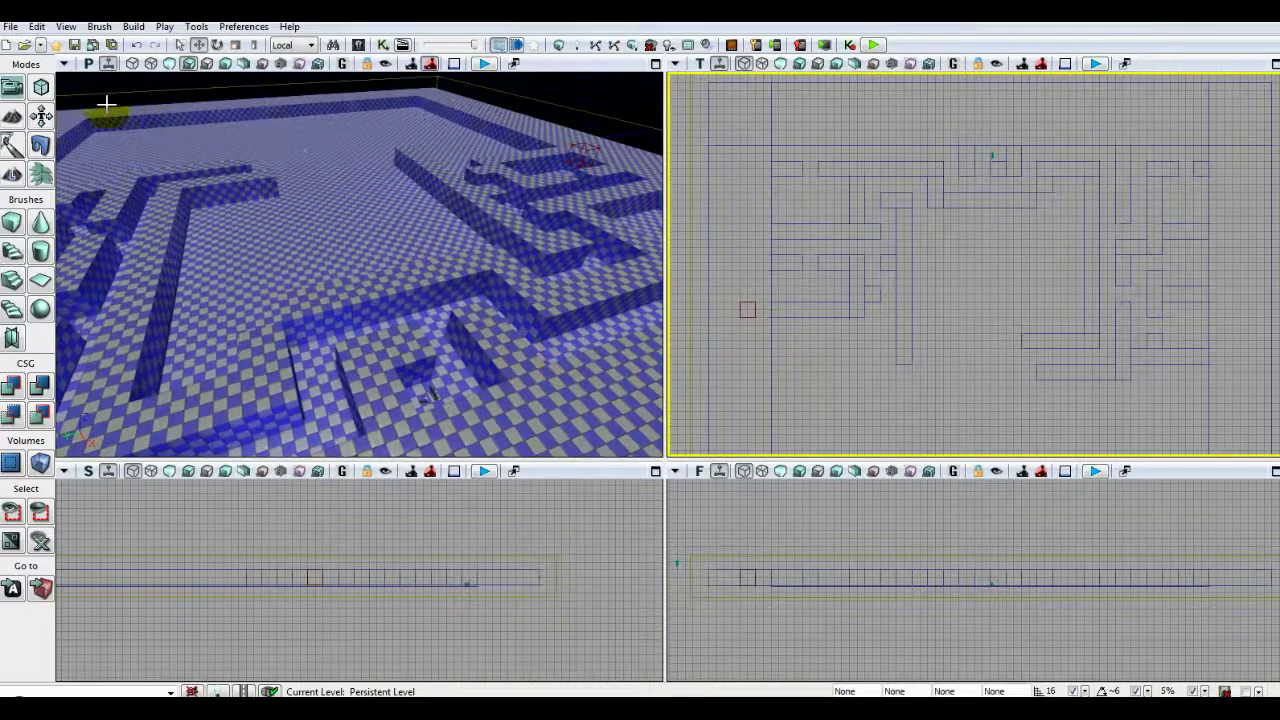
- Open the recent map Level_01.udk from the StoryMode folder
click(40, 46)
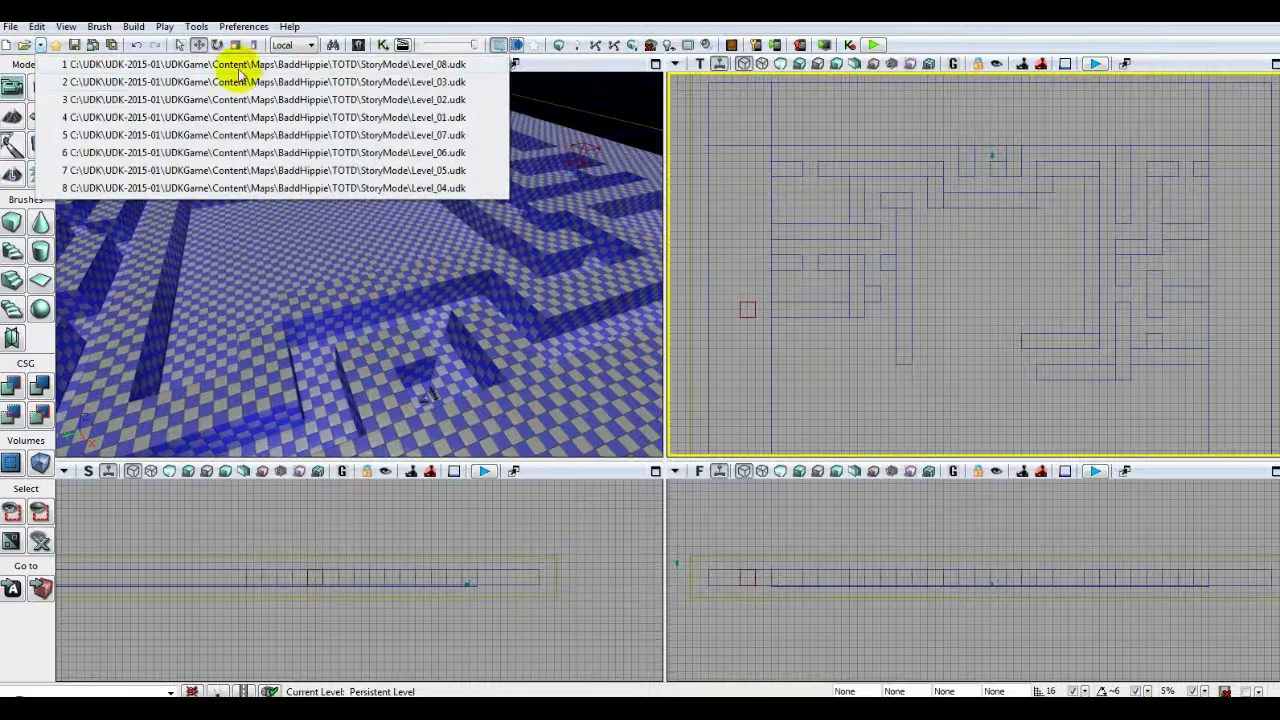
click(352, 120)
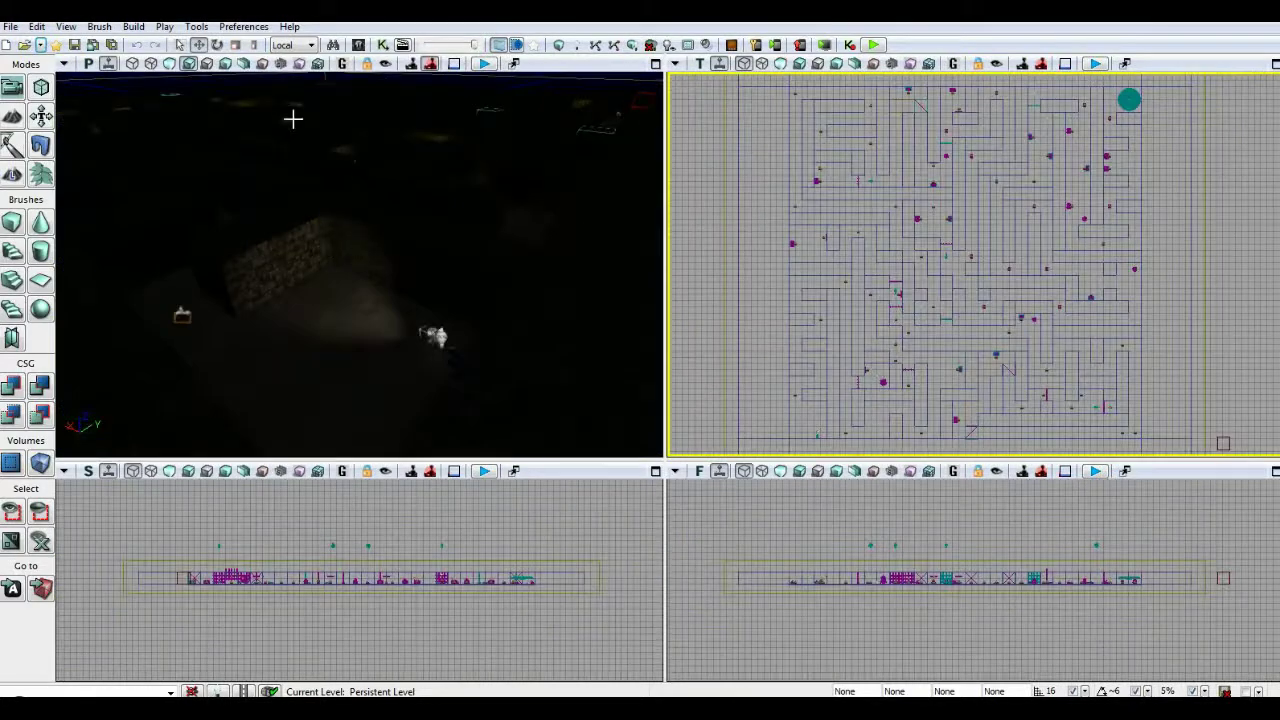
- Switch the perspective view to unlit mode, frame the starting room, and select the PlayerStart actor
click(169, 63)
mouse_move(369, 296)
mouse_down()
mouse_move(369, 335)
mouse_move(363, 310)
mouse_up()
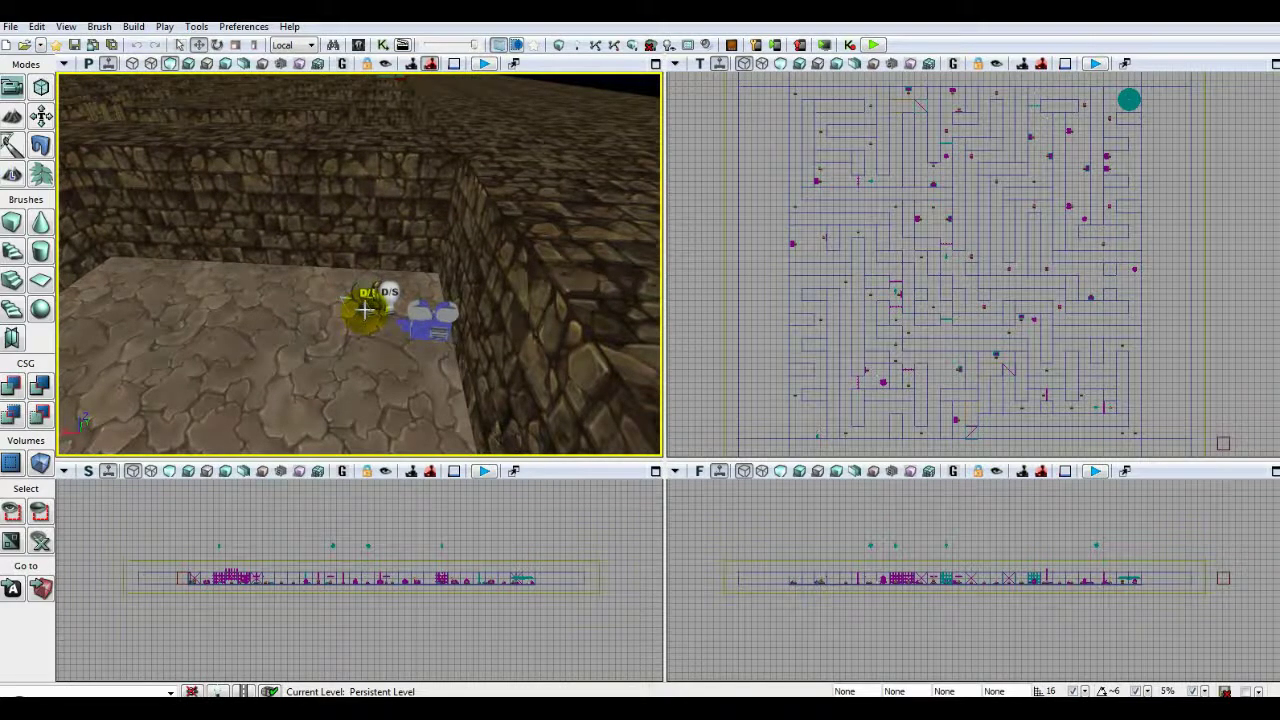
click(365, 310)
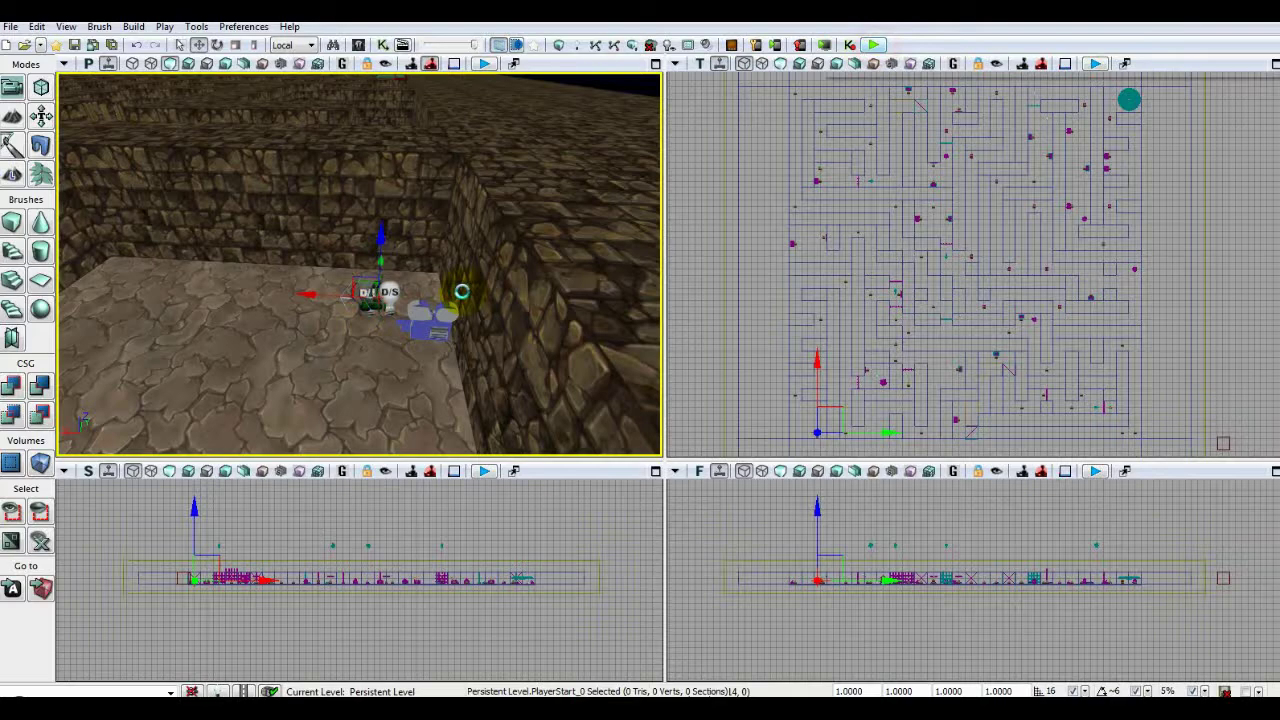
- Play-test the level briefly without a weapon and return to the editor
key(F8)
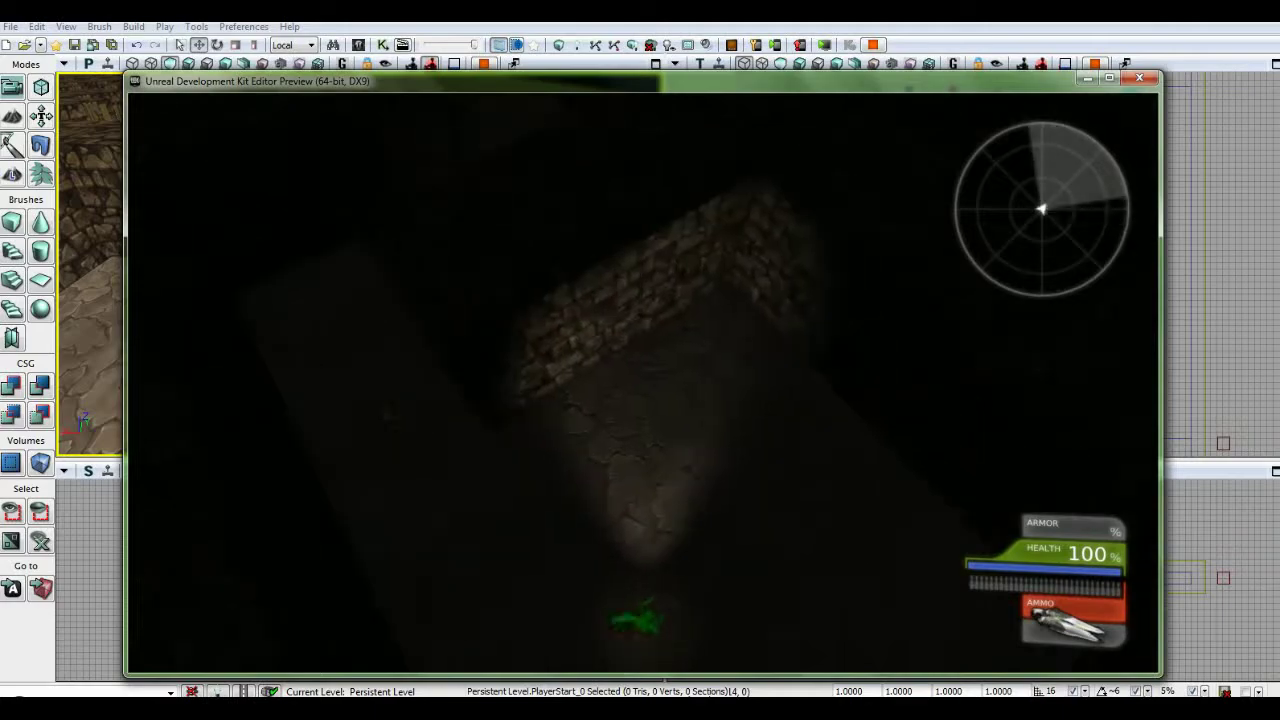
key(Escape)
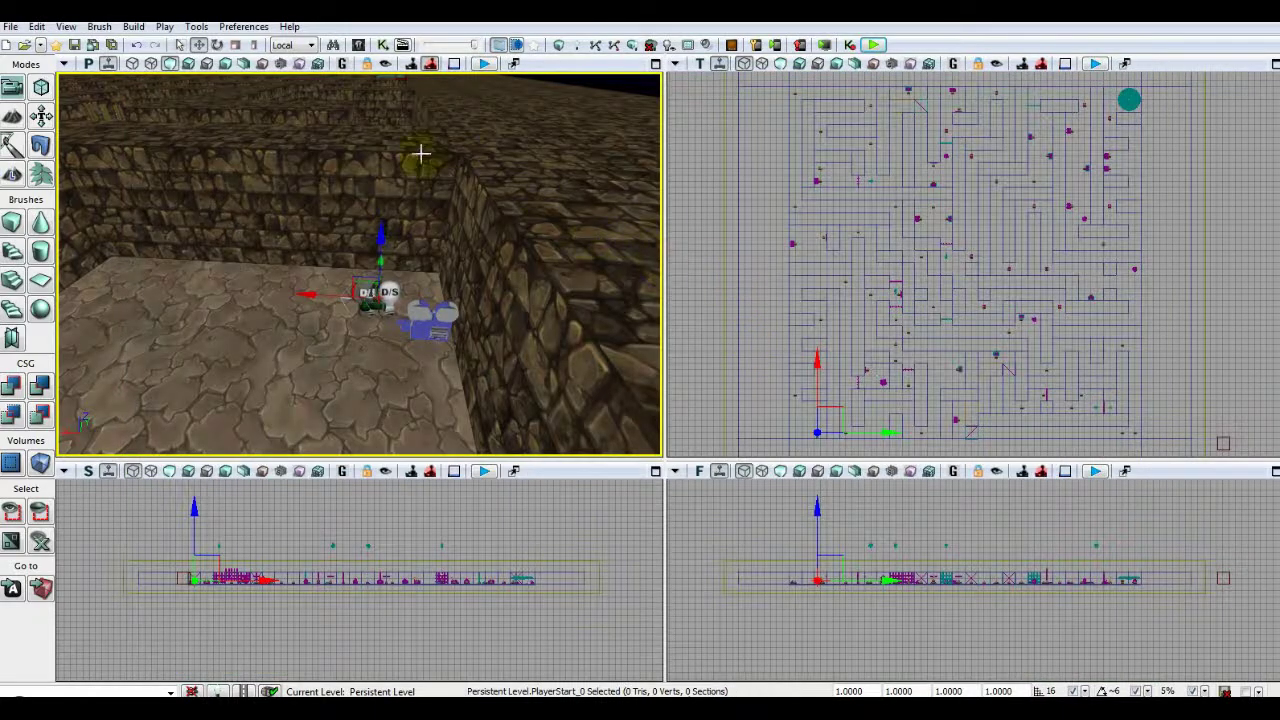
- Turn off No Default Inventory For Player in the World Info properties, and close the properties window
click(66, 27)
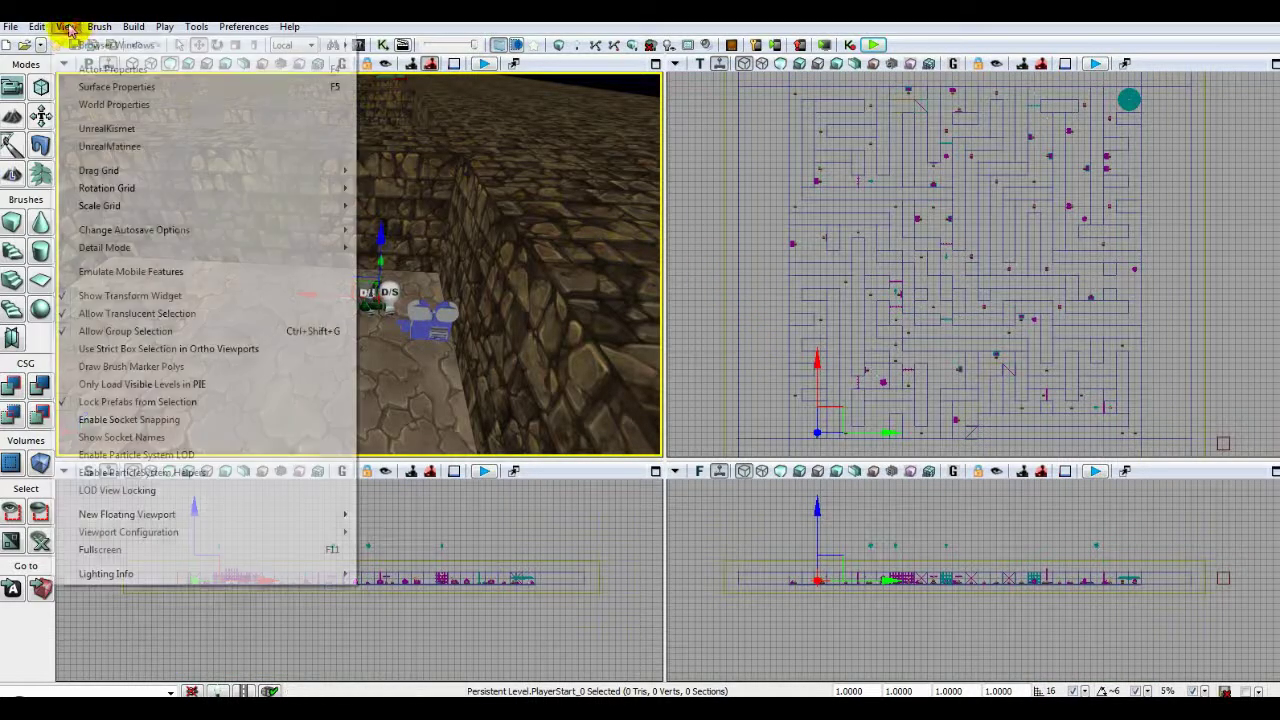
click(90, 105)
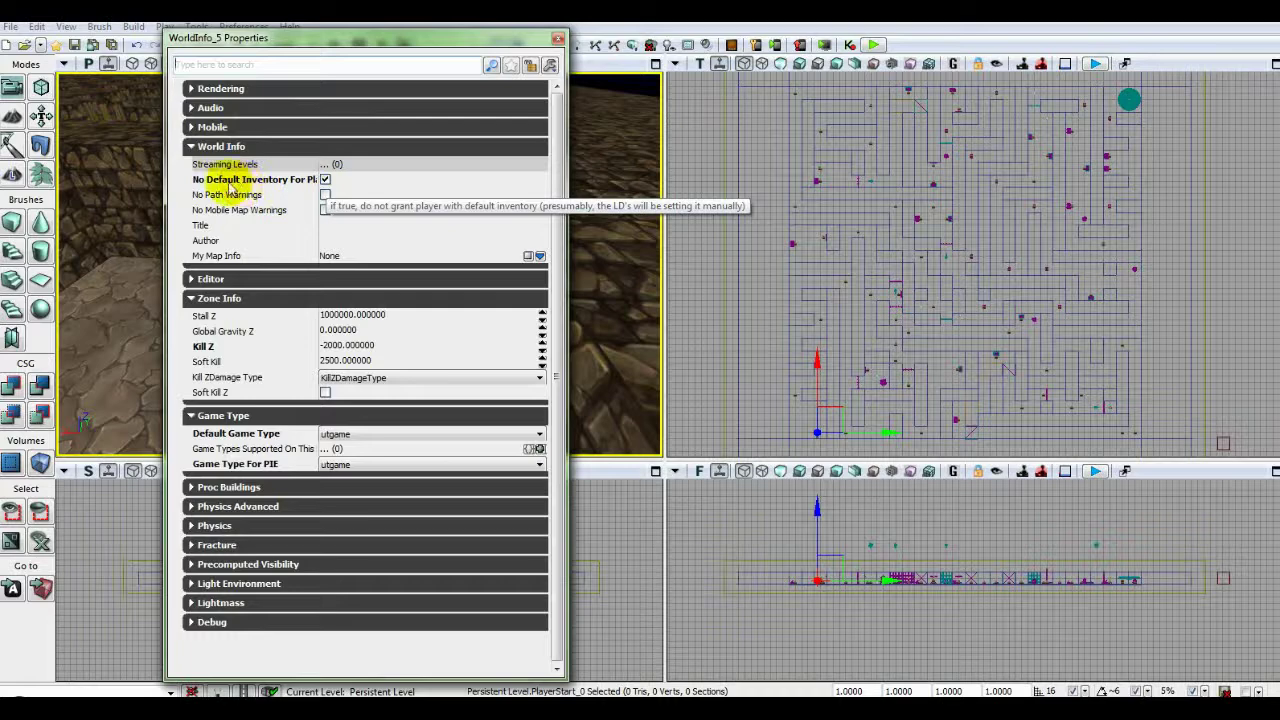
click(325, 179)
click(557, 35)
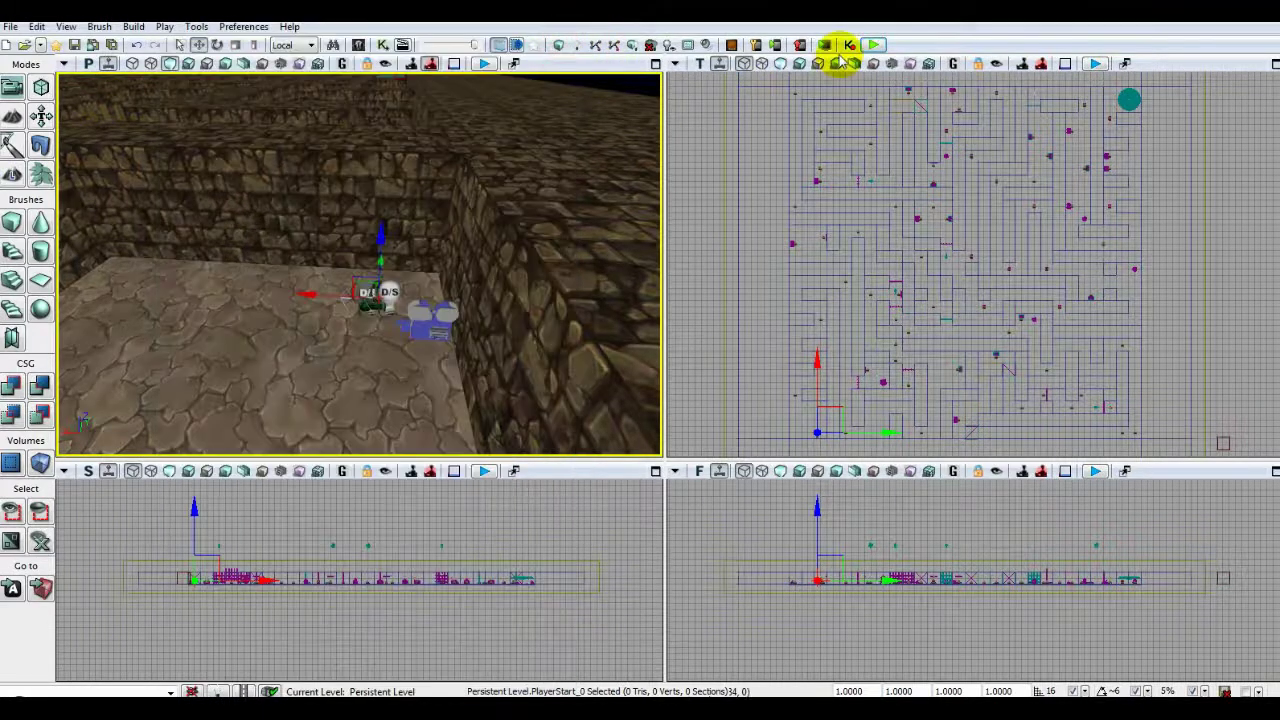
- Play the level in the editor and fire the weapon repeatedly from the overhead camera in the starting room
click(873, 44)
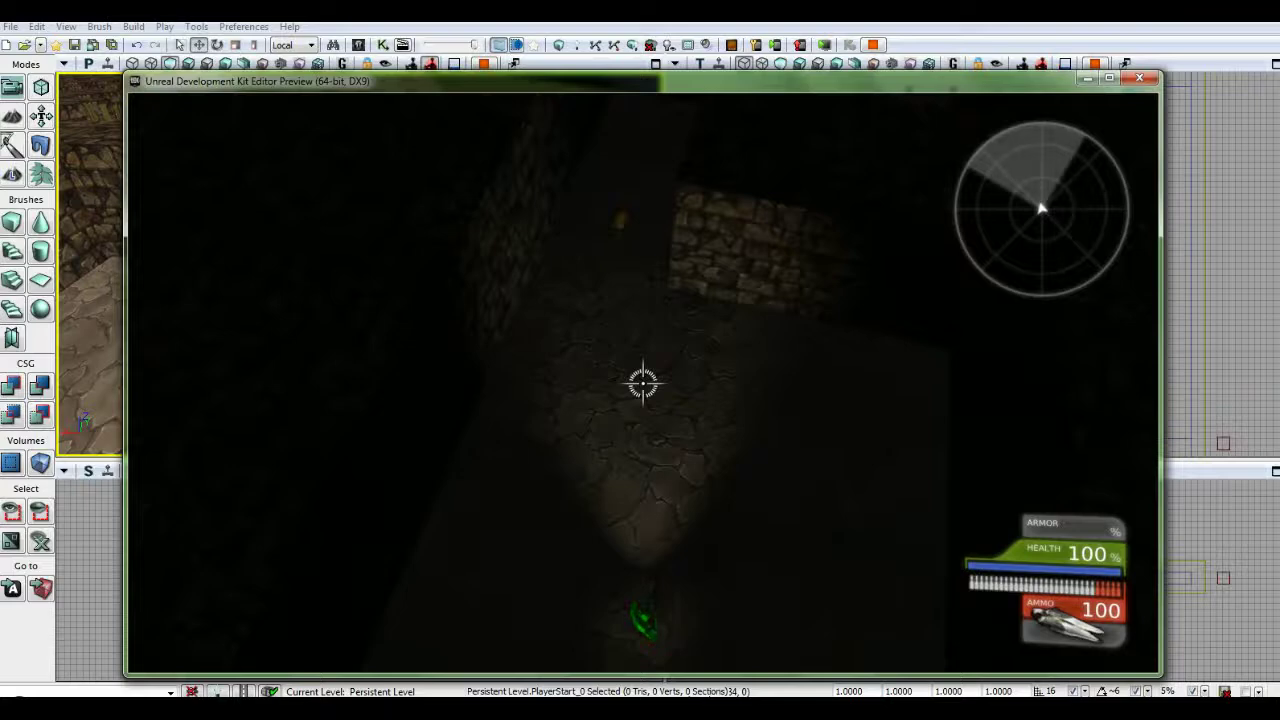
click(643, 383)
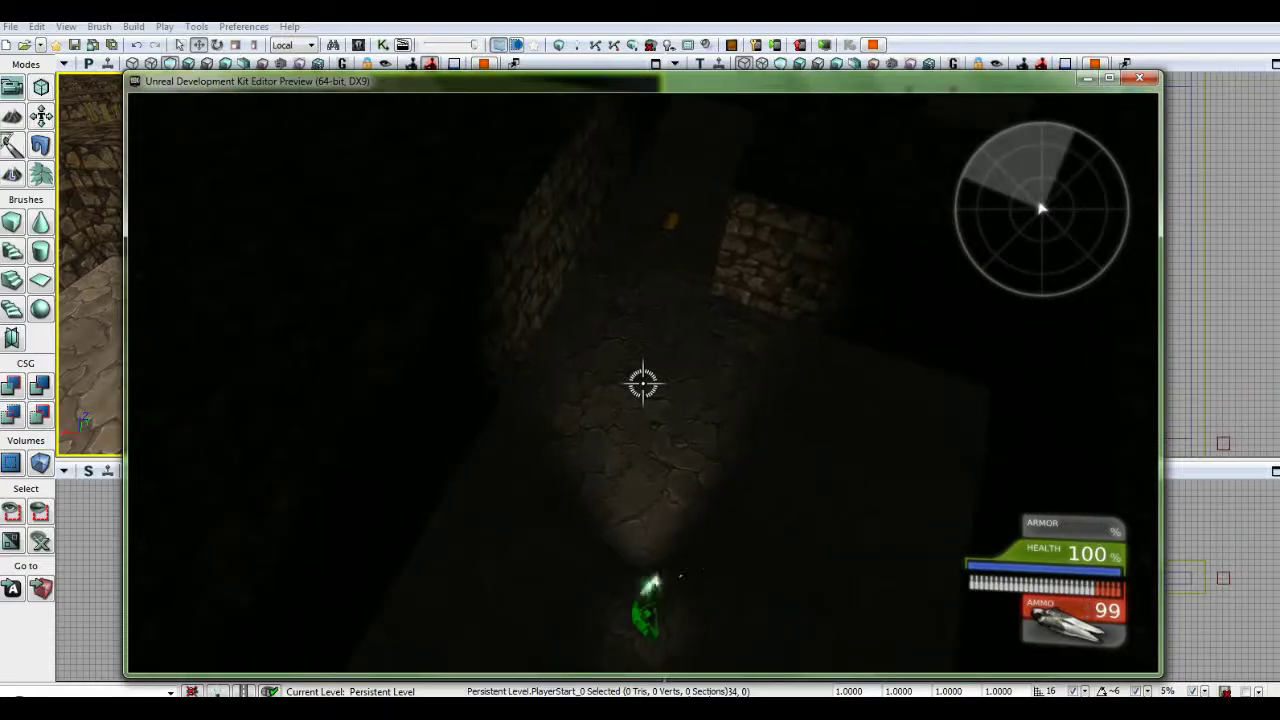
click(643, 383)
click(643, 383)
click(643, 383)
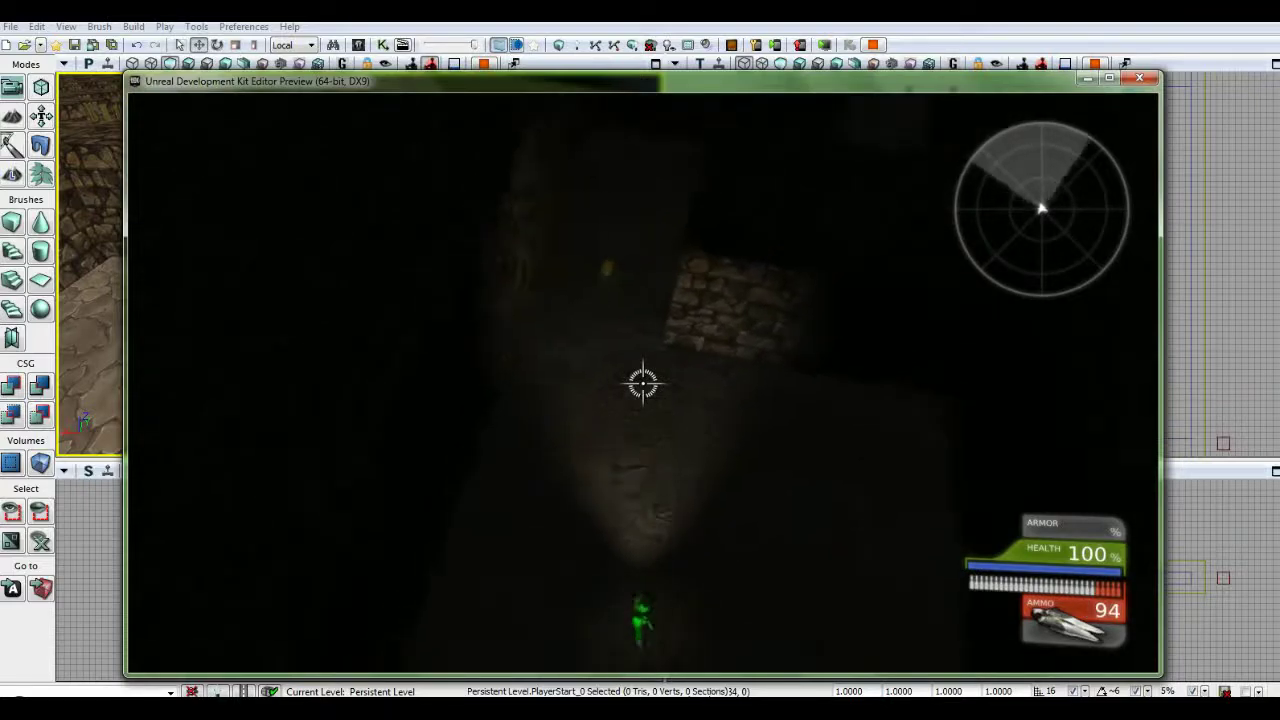
click(643, 383)
click(643, 383)
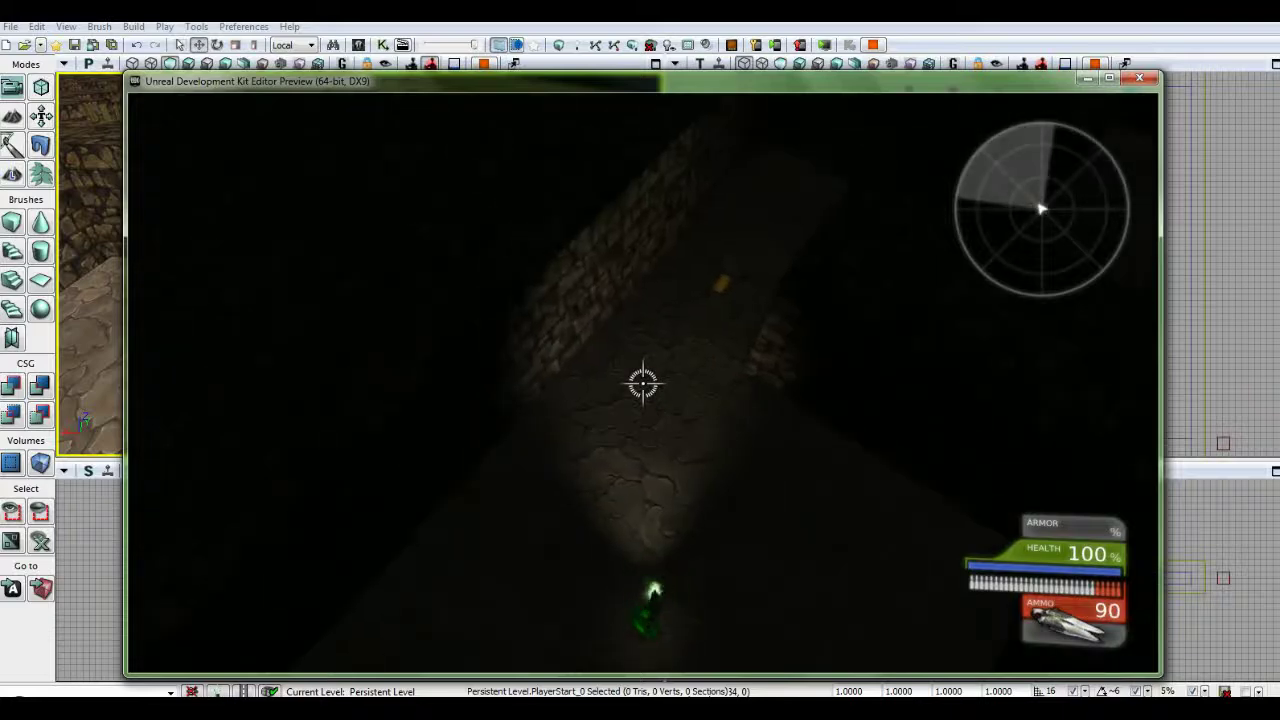
click(643, 383)
click(643, 383)
click(643, 383)
click(643, 383)
click(643, 383)
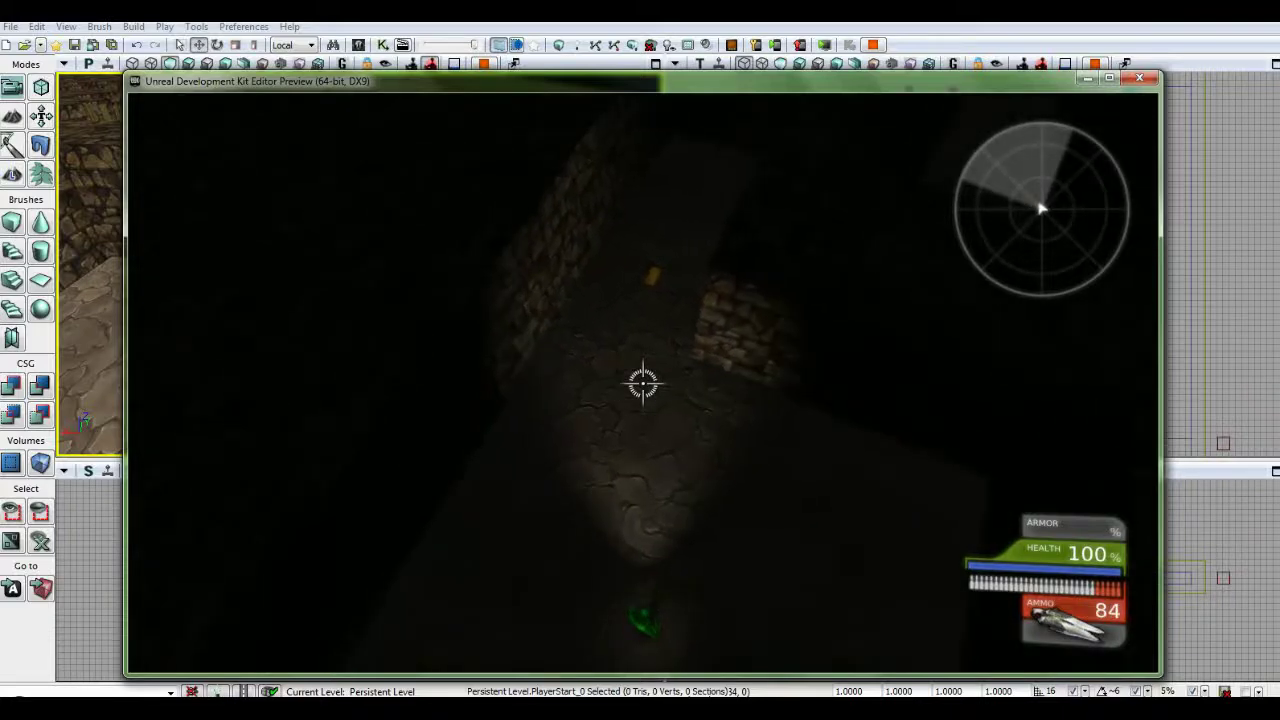
click(643, 383)
click(643, 383)
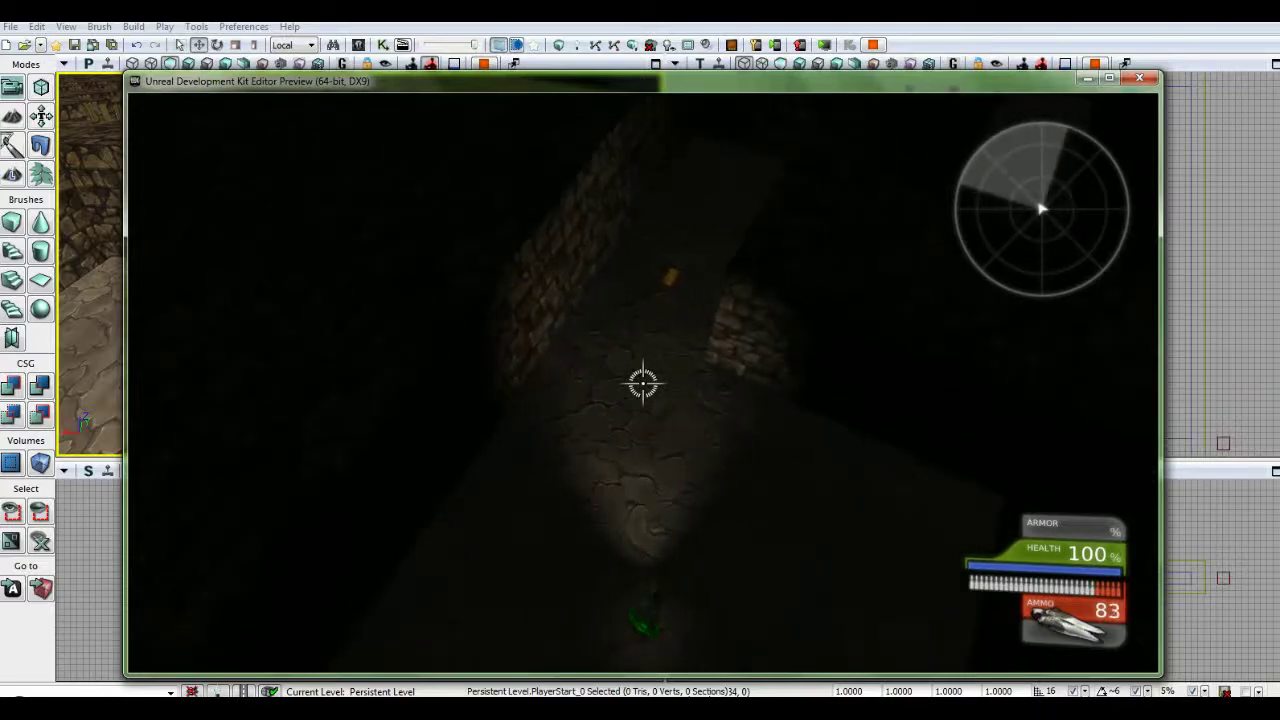
click(643, 383)
click(643, 383)
click(643, 383)
click(643, 383)
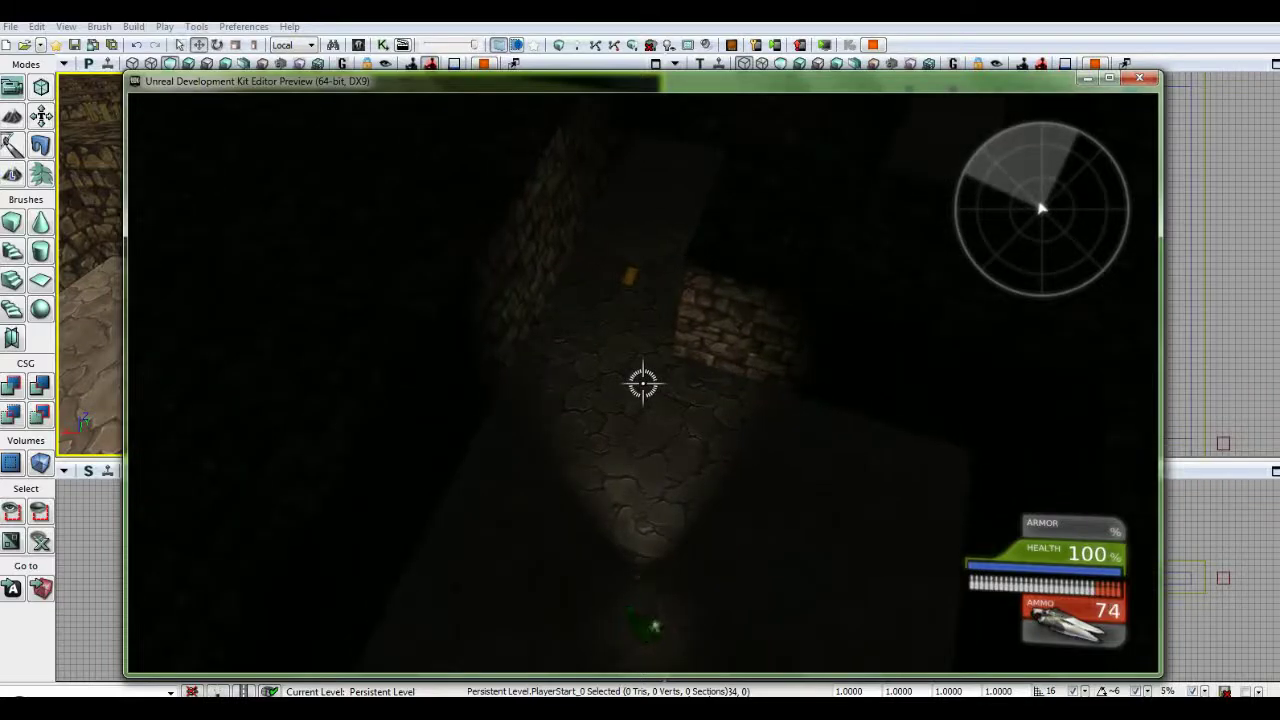
click(643, 383)
click(643, 383)
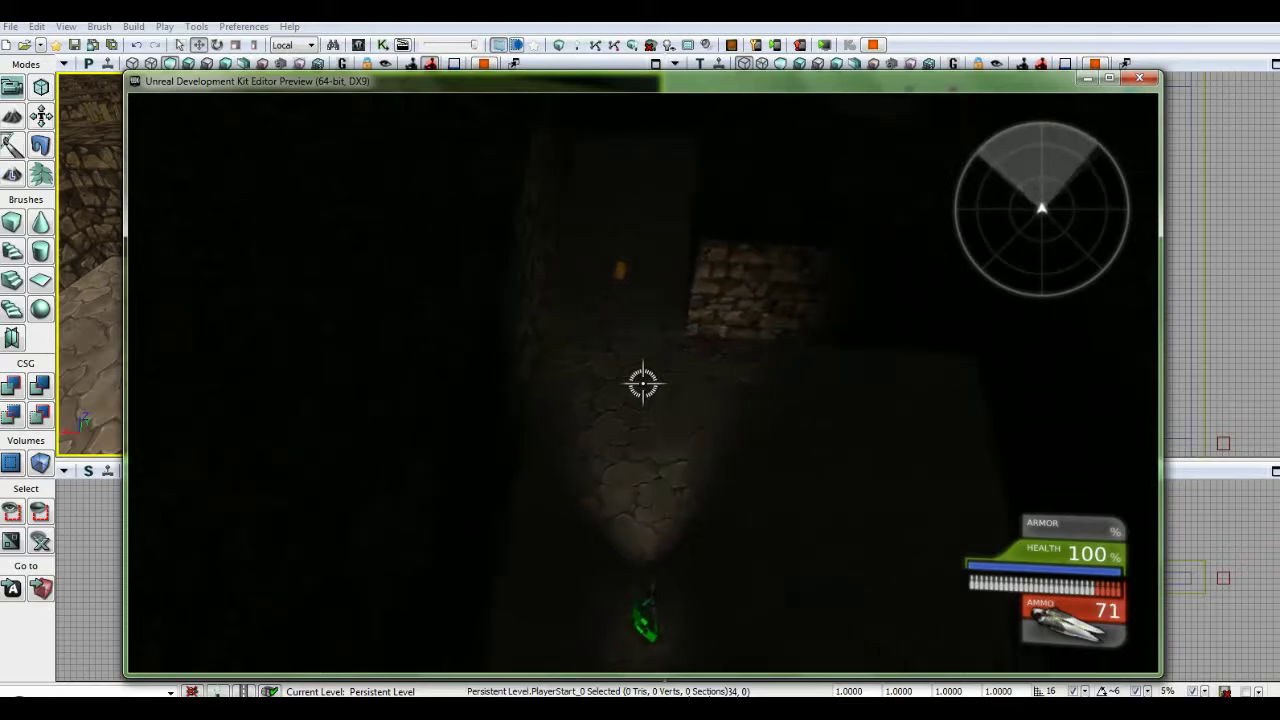
- Walk down the corridor to collect the gold, look around, and end the play session
key(w)
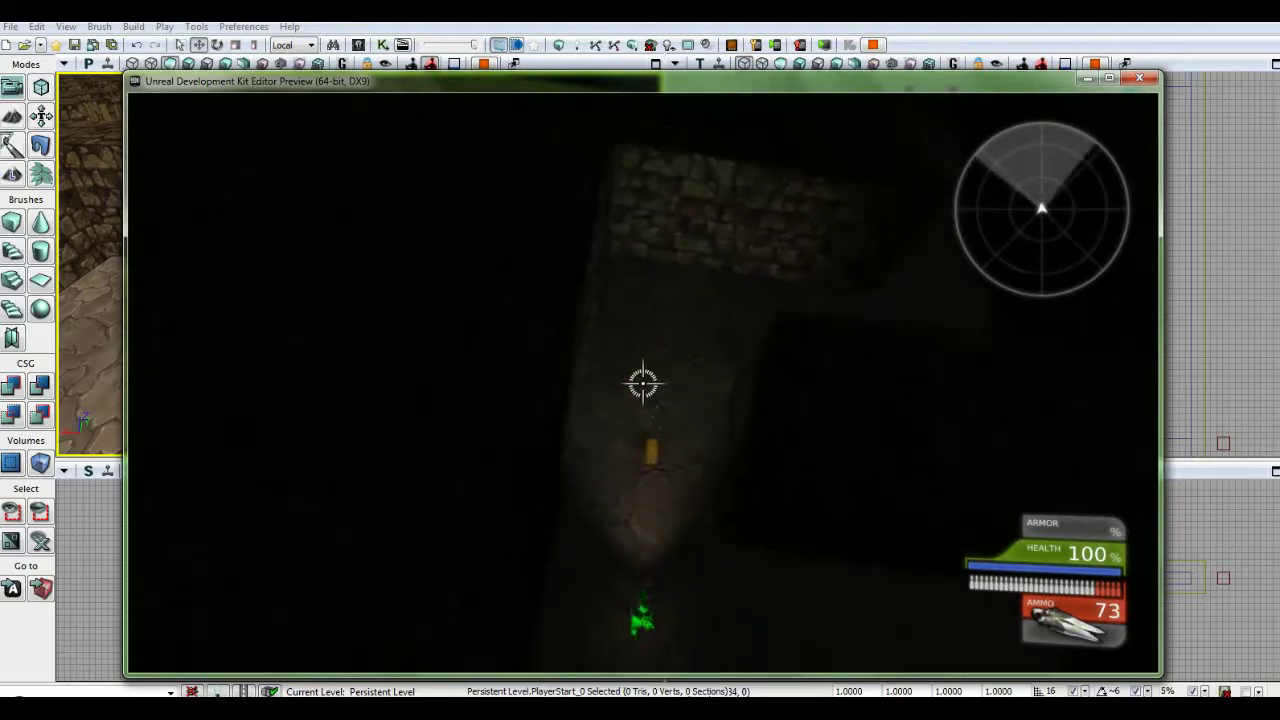
key(w)
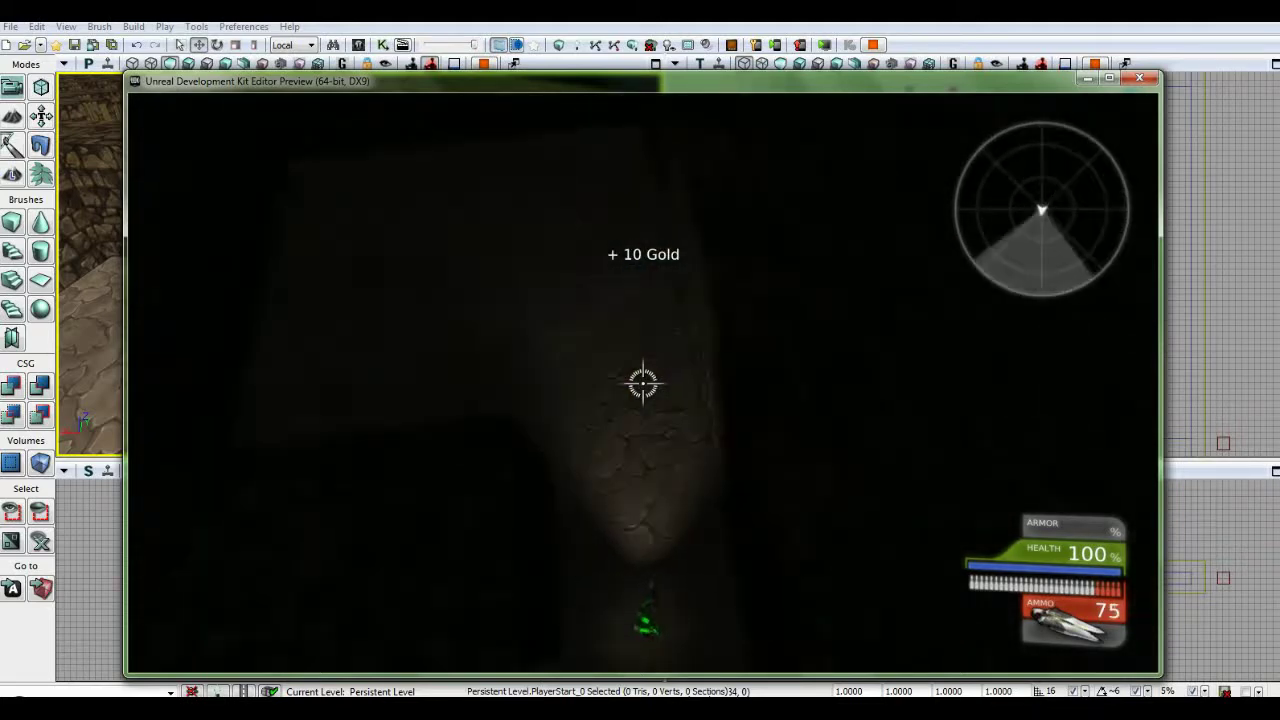
key(w)
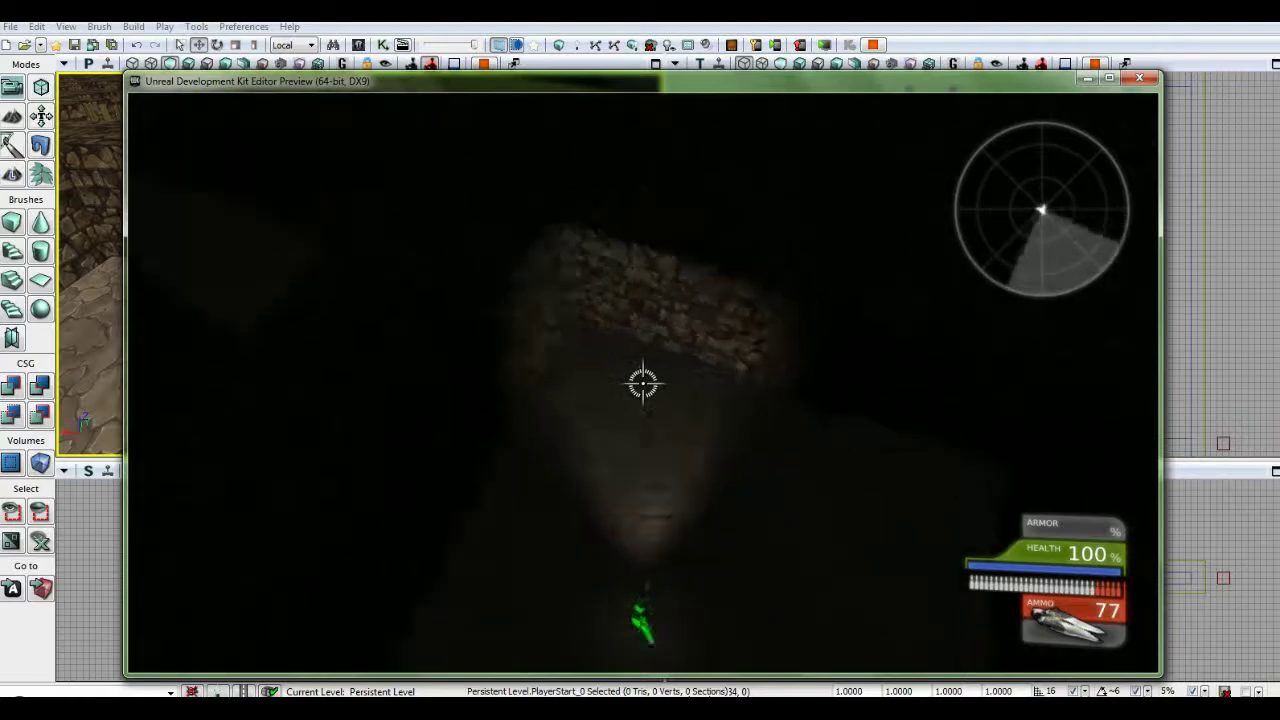
key(Escape)
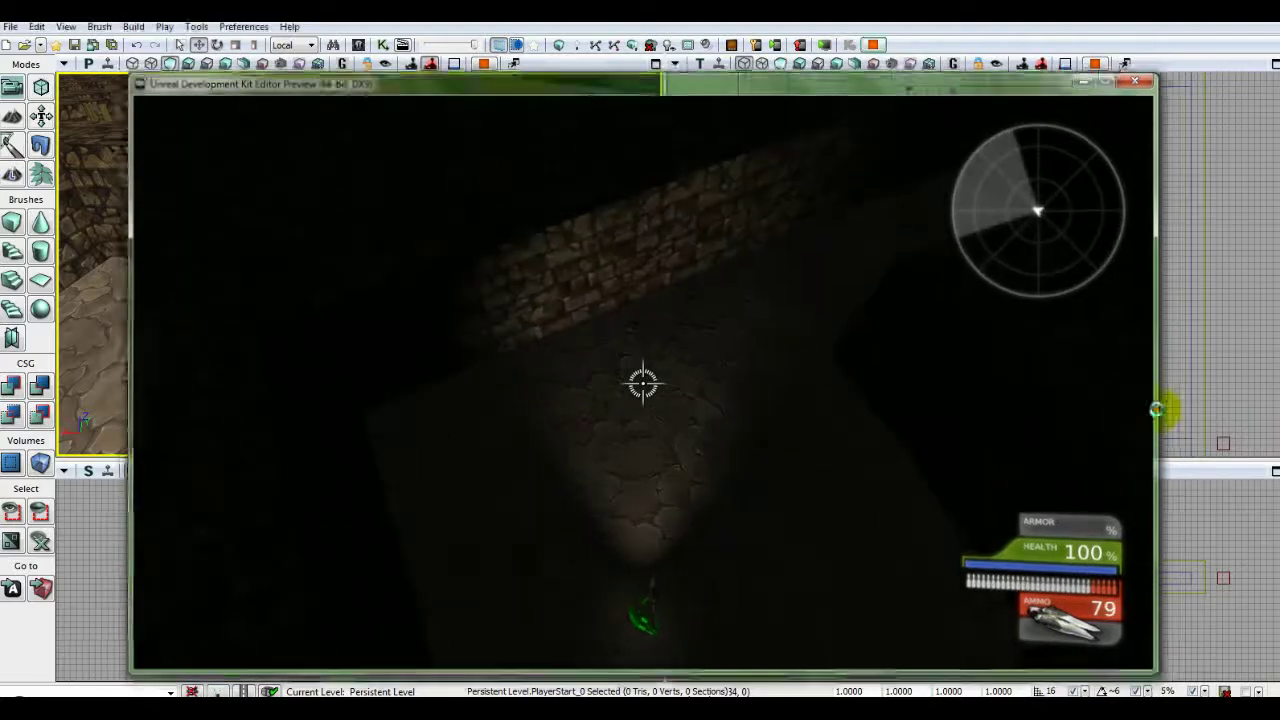
- In Kismet's Player_StartUp sequence, relink the Player Spawned output from the camera's Attach to Actor to the upper light Attach to Actor input
click(382, 46)
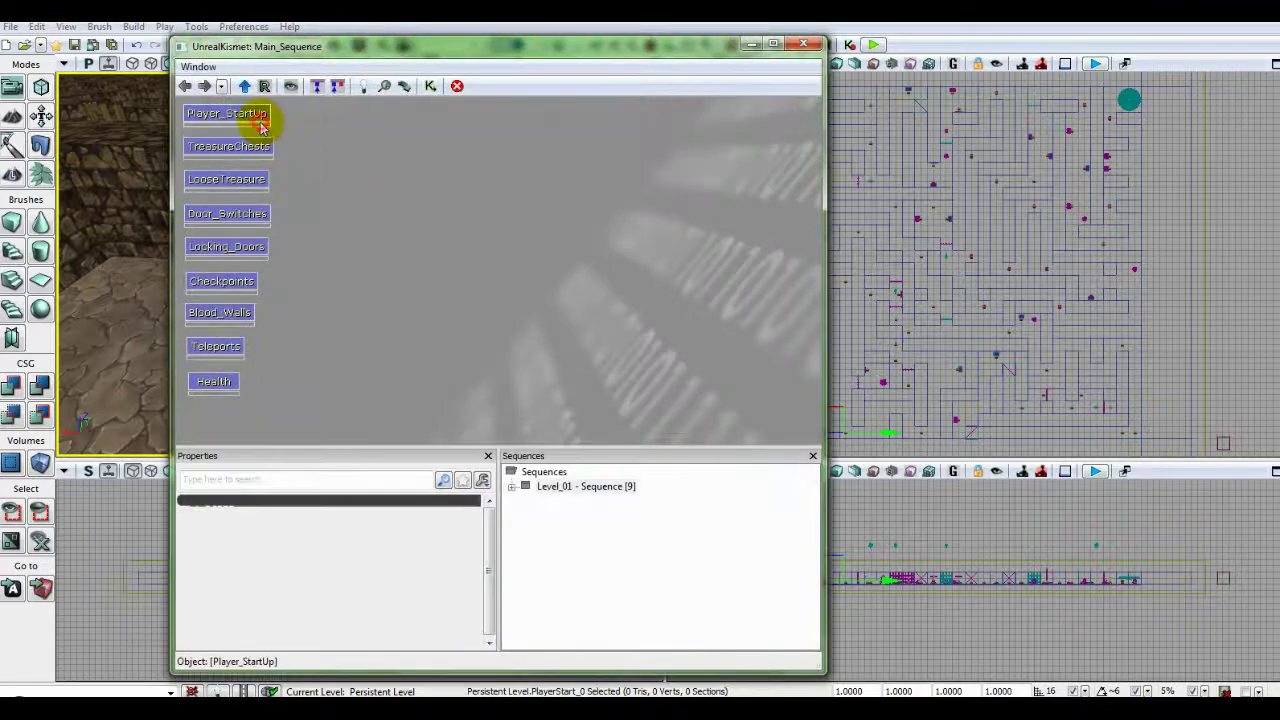
double_click(260, 120)
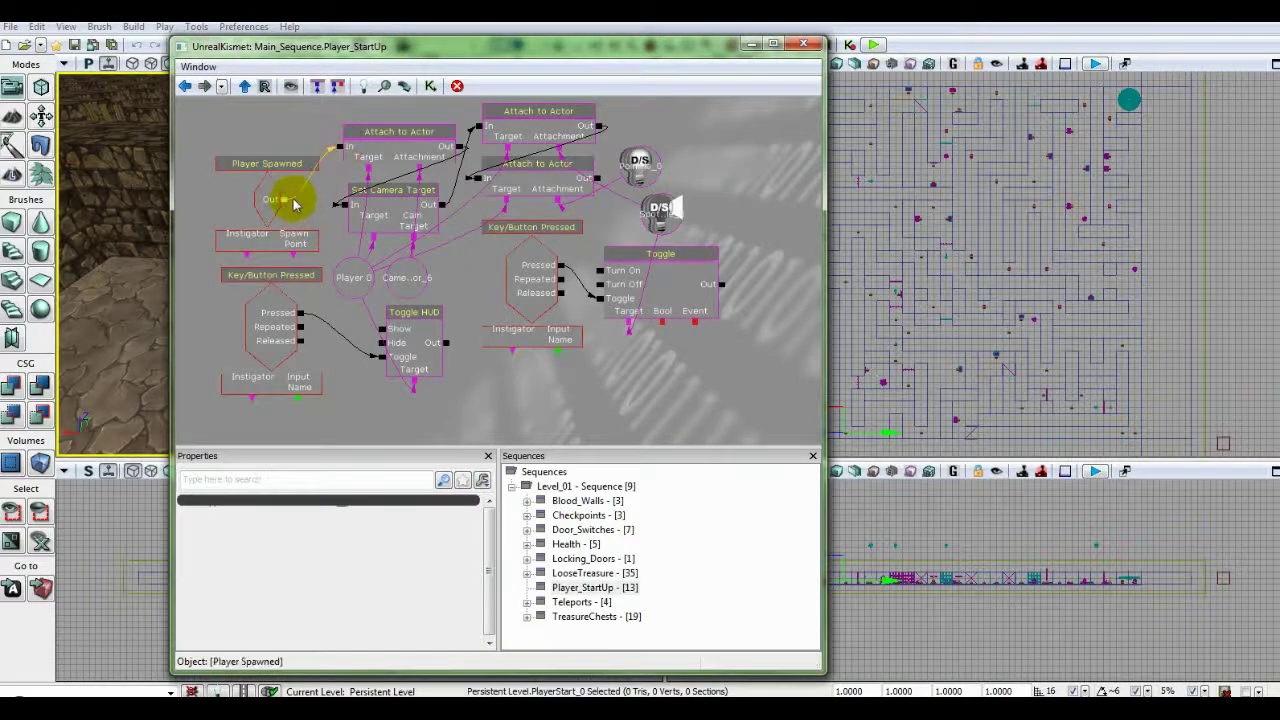
right_click(287, 197)
mouse_move(409, 207)
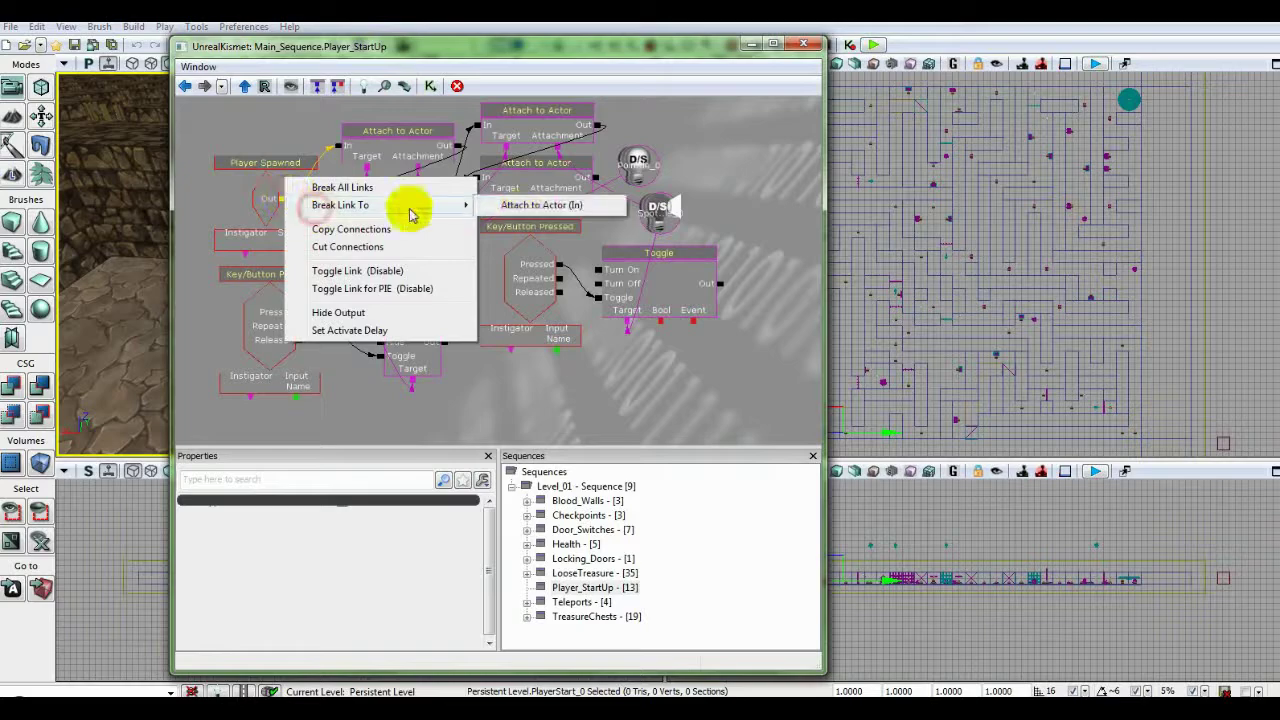
click(541, 205)
drag(280, 197, 477, 124)
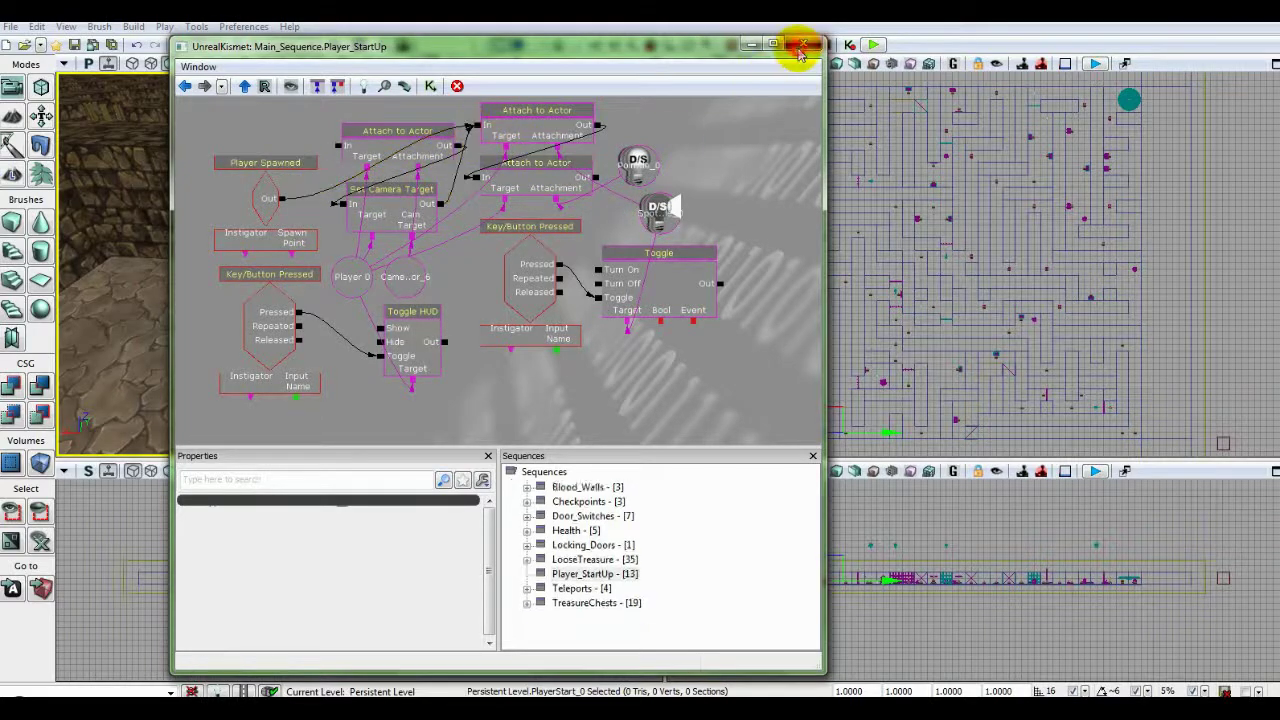
click(801, 46)
- Play the level in first person, fire at the walls and upward, collect the gold, and end the play session
click(873, 44)
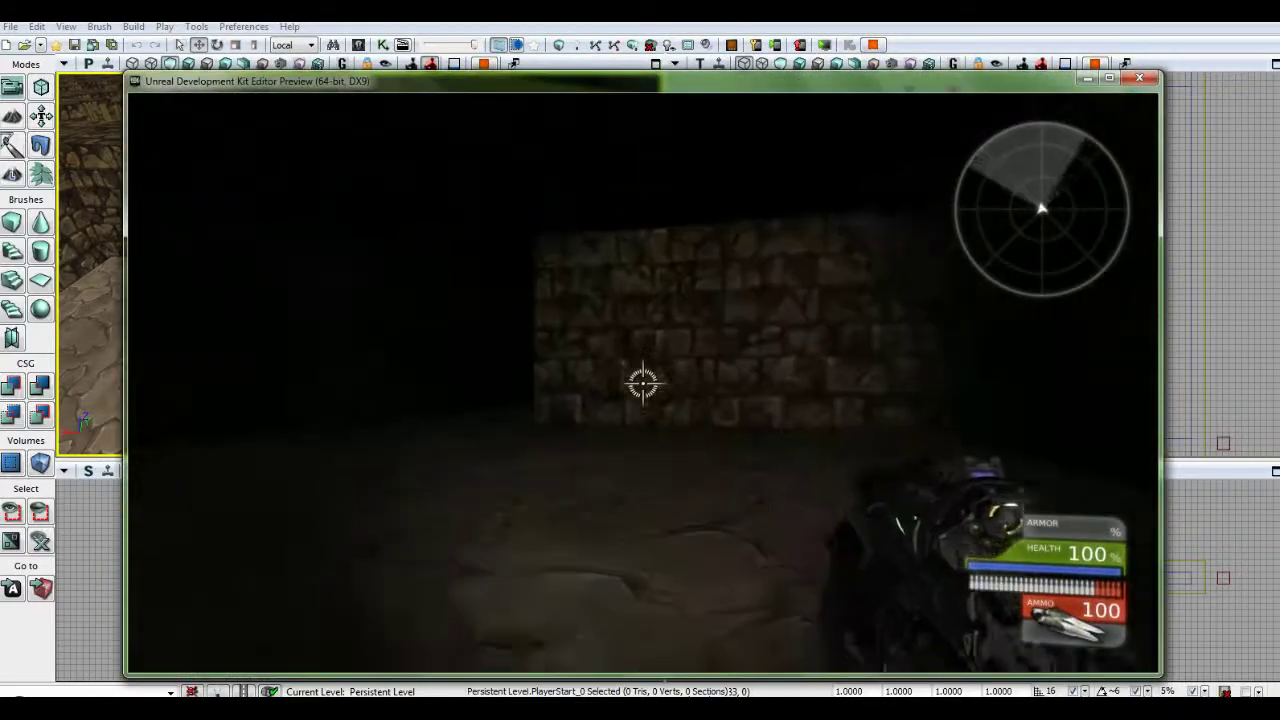
click(643, 383)
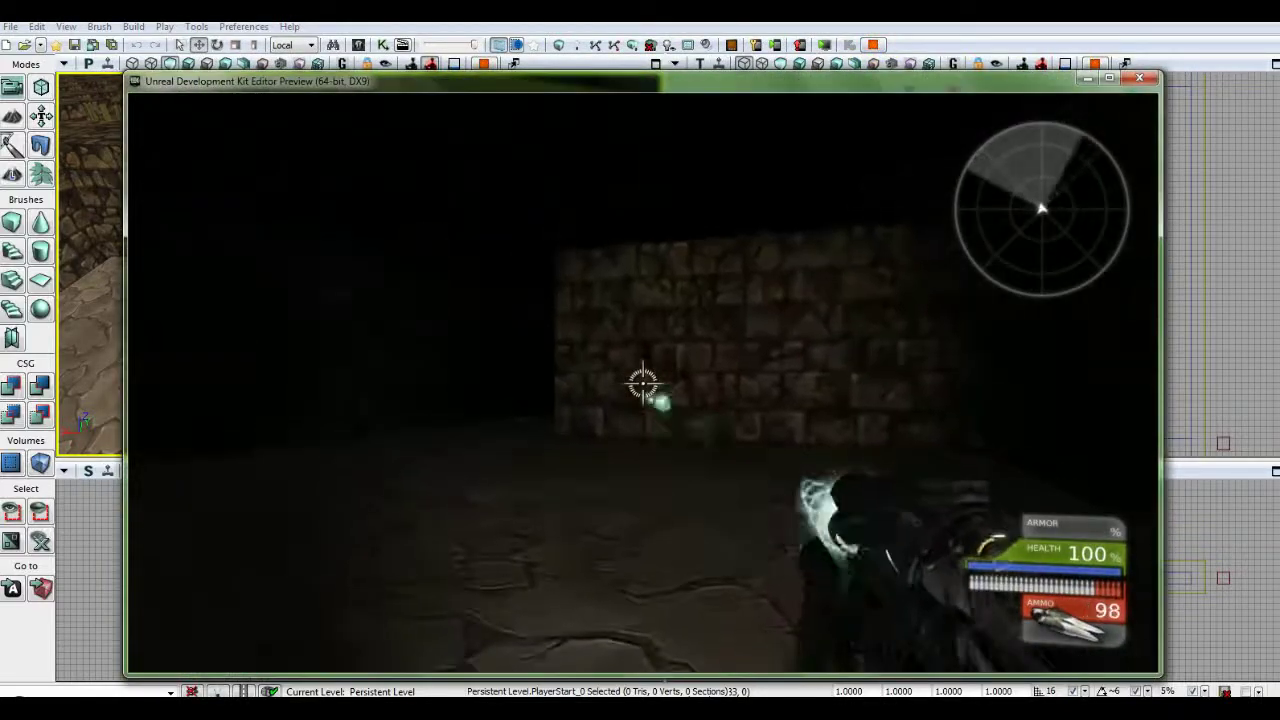
click(643, 383)
click(643, 383)
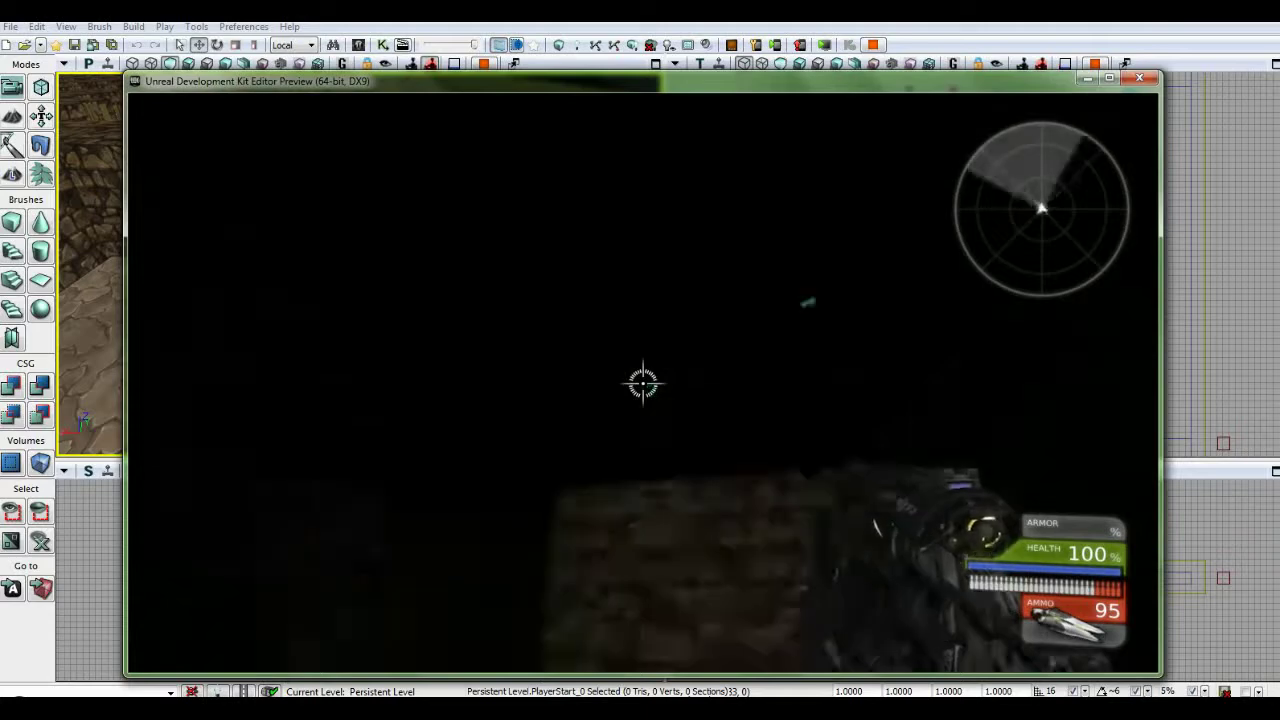
click(643, 383)
click(643, 383)
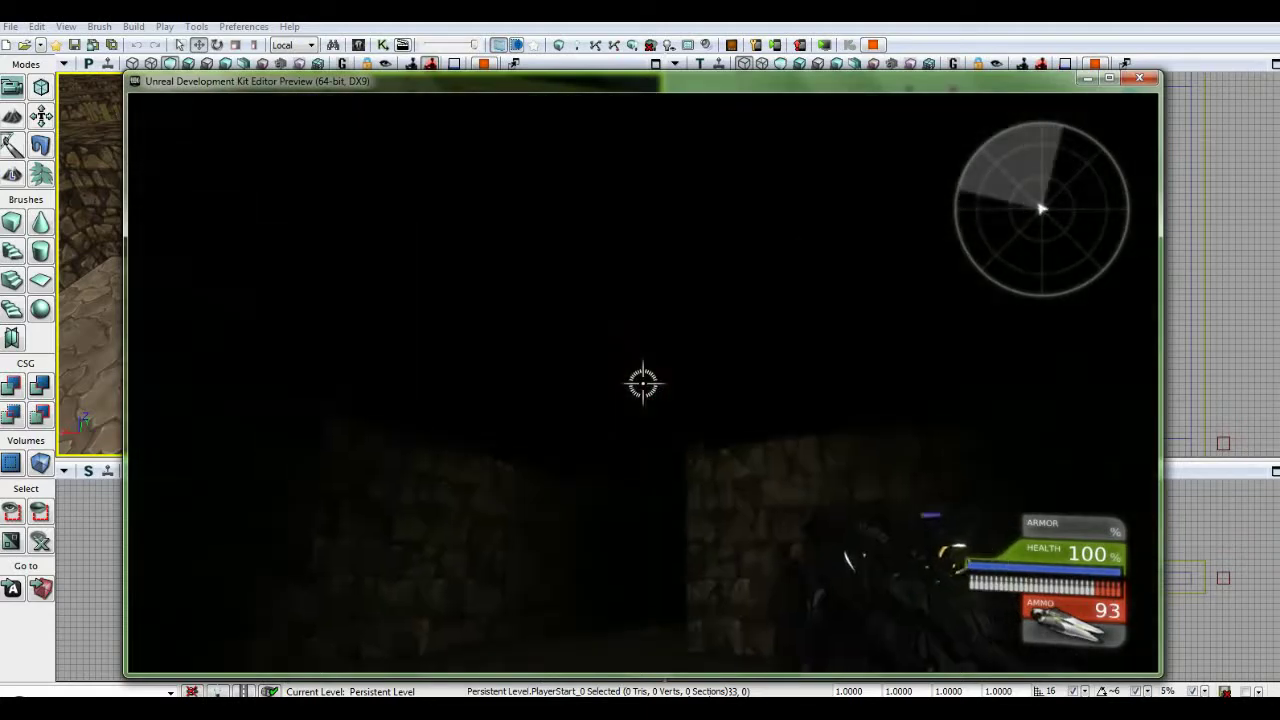
click(643, 383)
click(643, 383)
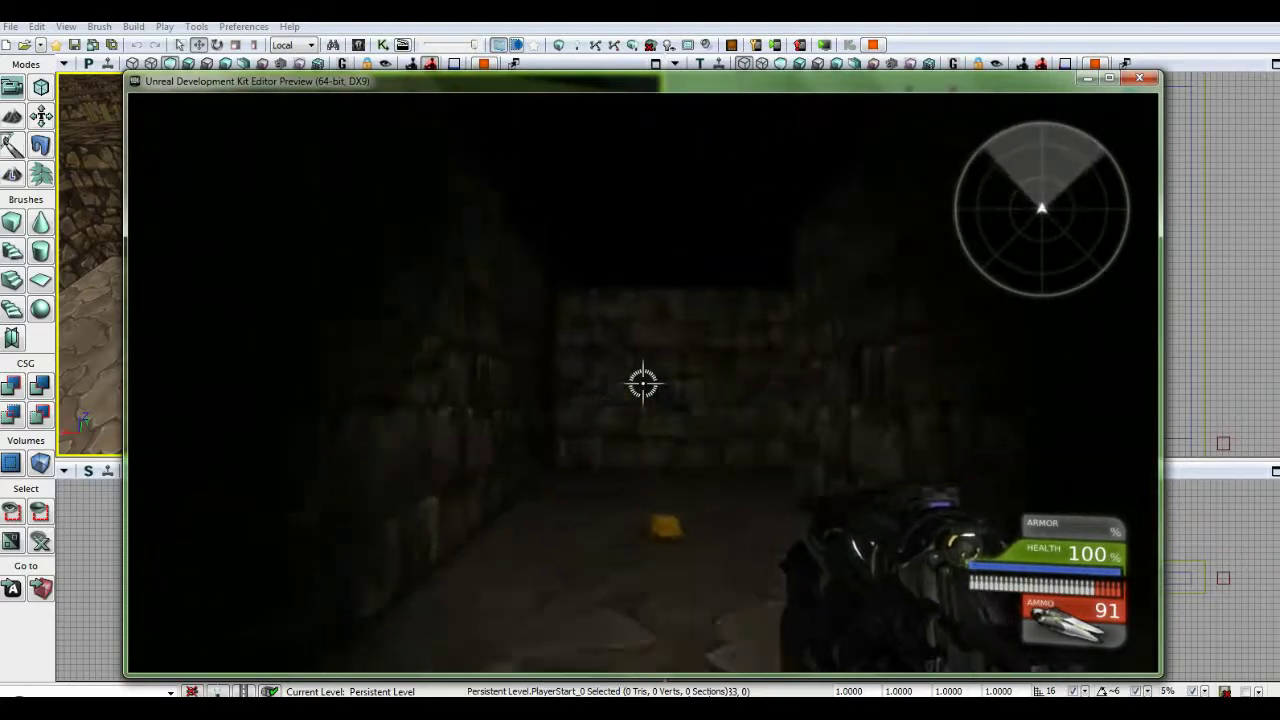
key(w)
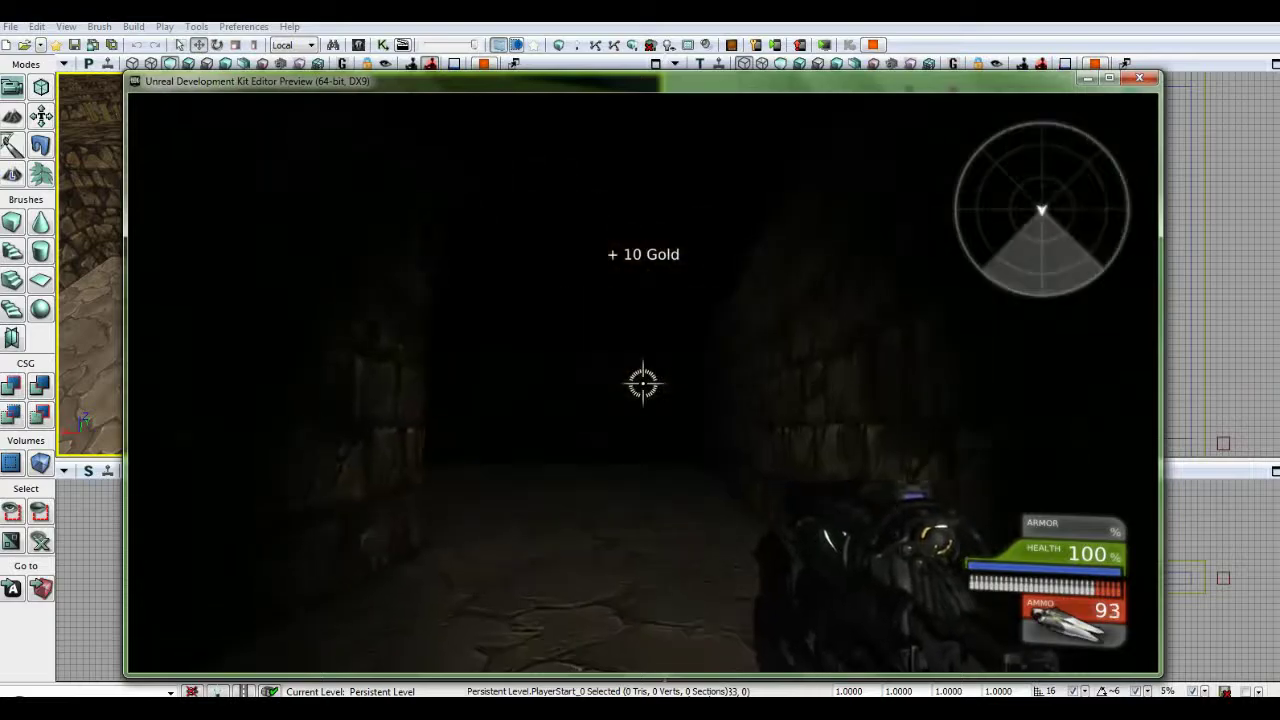
key(Escape)
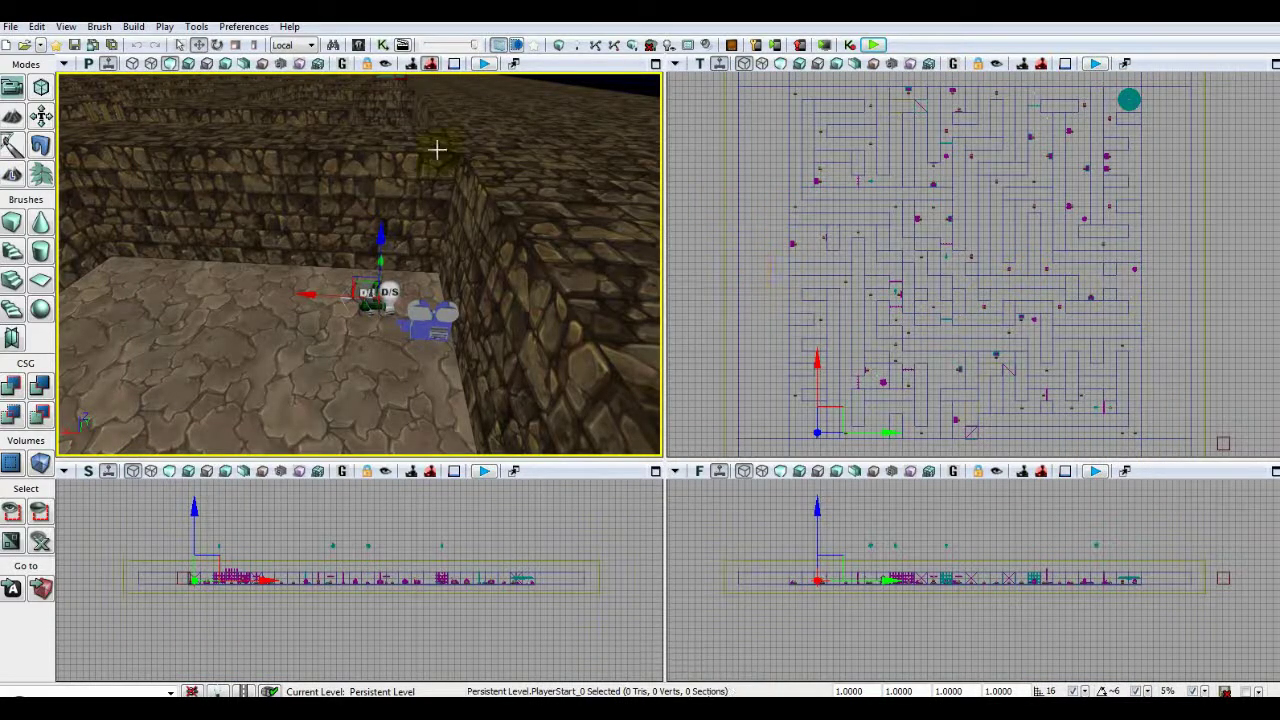
- Relink the Player Spawned output in Player_StartUp to the first Attach to Actor input beside it, and close Kismet
click(383, 47)
double_click(248, 120)
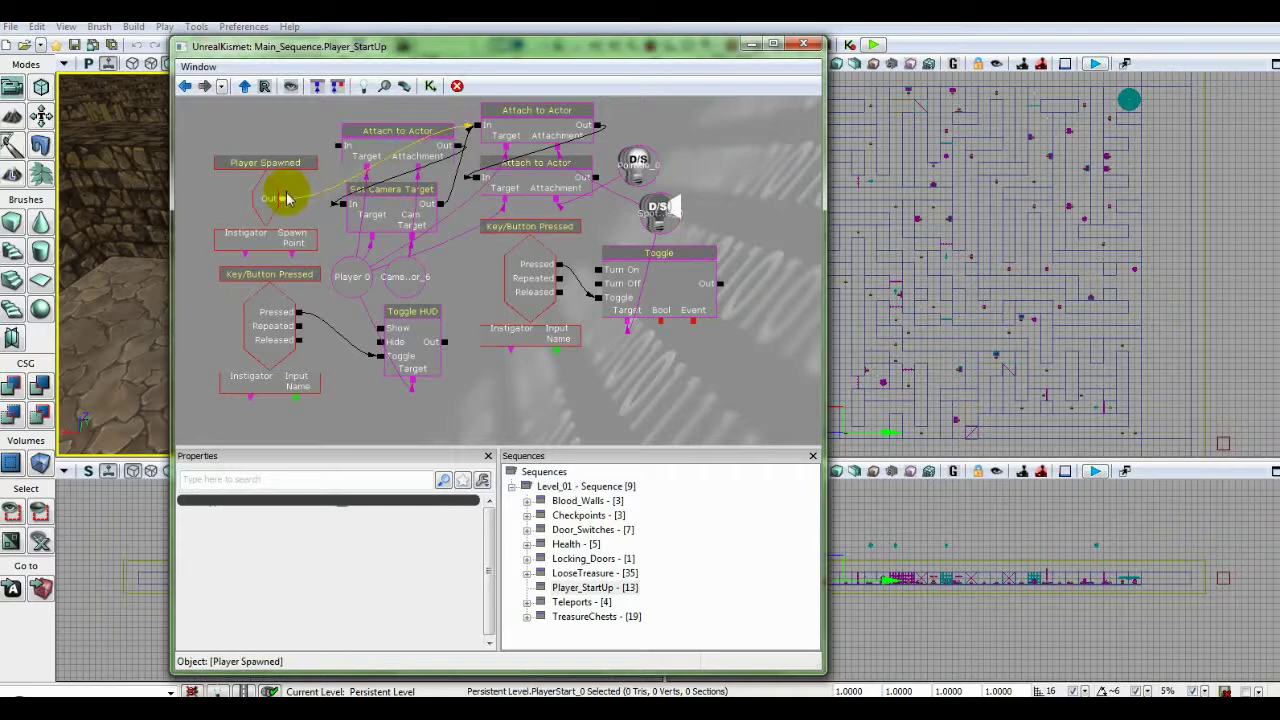
right_click(284, 201)
mouse_move(310, 205)
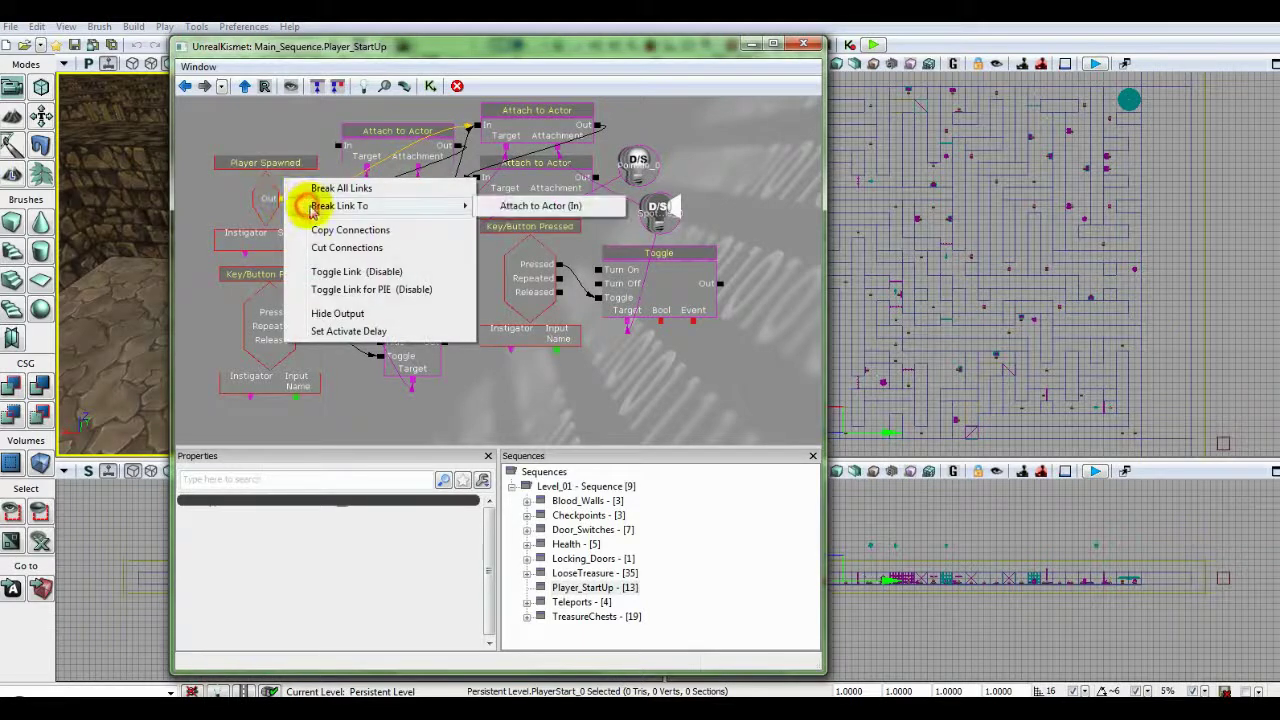
click(497, 208)
mouse_move(284, 201)
mouse_down()
mouse_move(337, 129)
mouse_move(338, 146)
mouse_up()
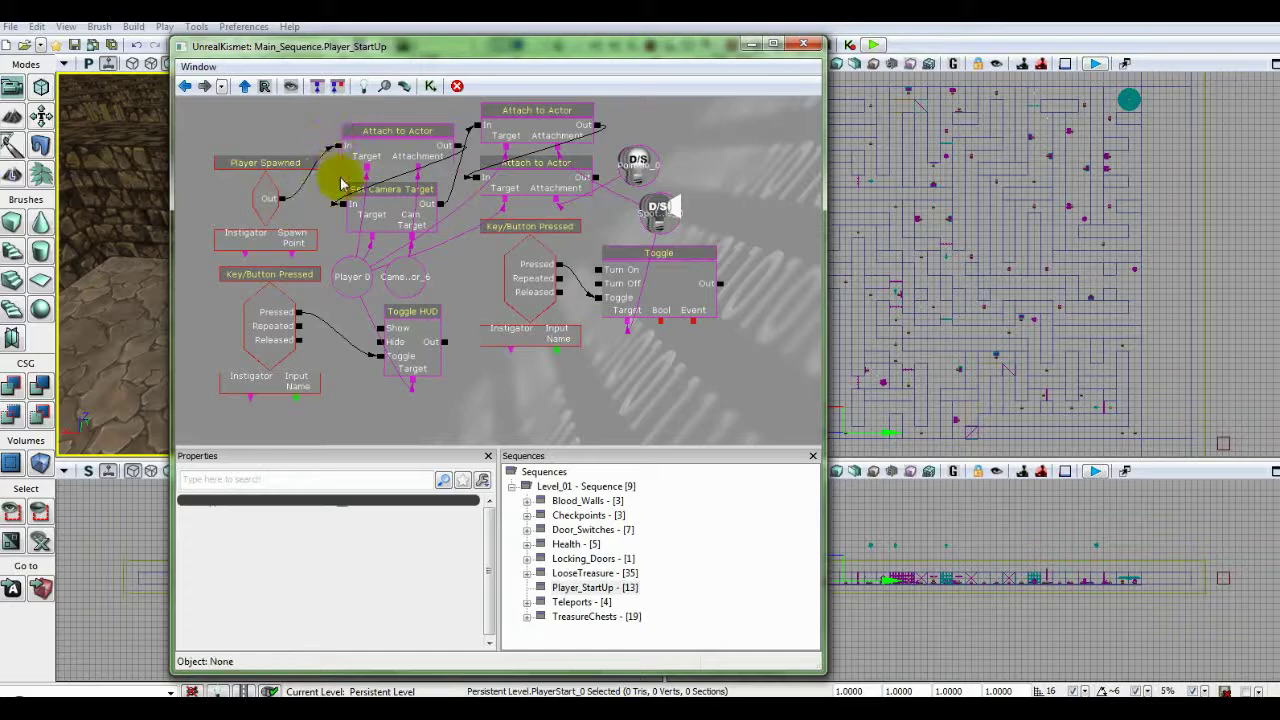
click(804, 46)
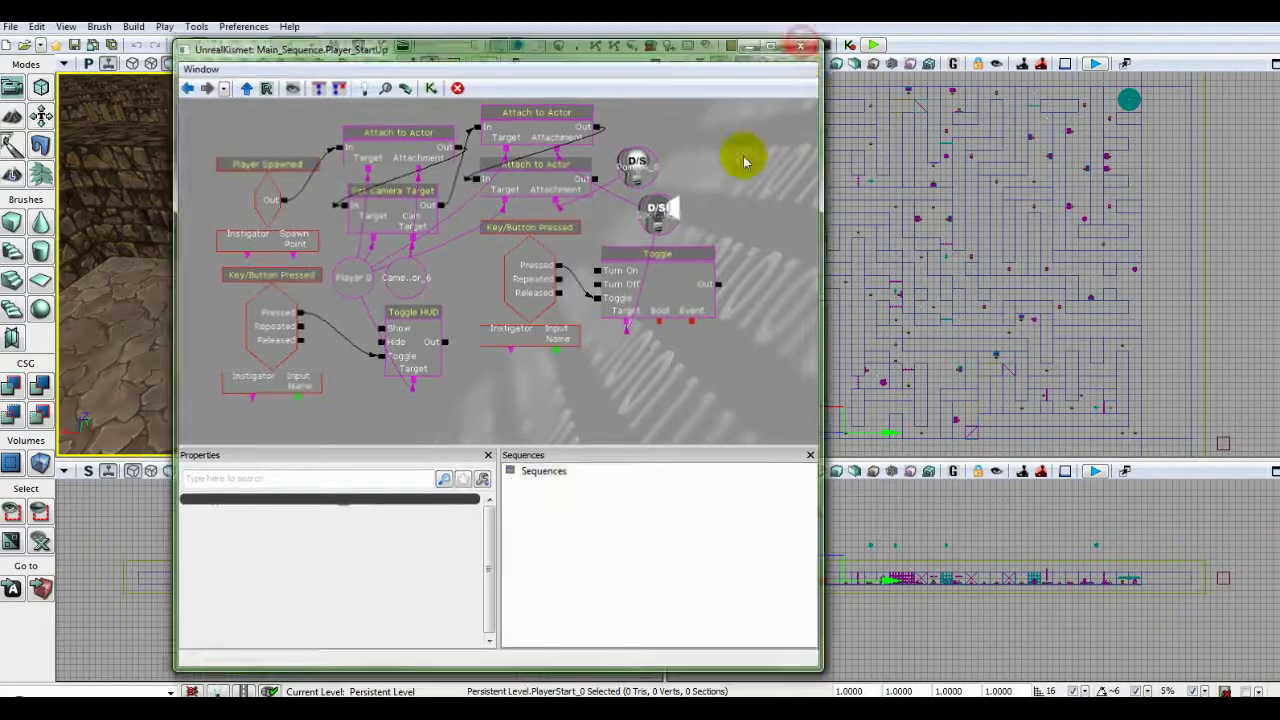
- Clear the PlayerStart selection and frame the starting room and treasure chest from above in the perspective view
mouse_move(596, 259)
mouse_down()
mouse_move(596, 320)
mouse_move(575, 261)
mouse_up()
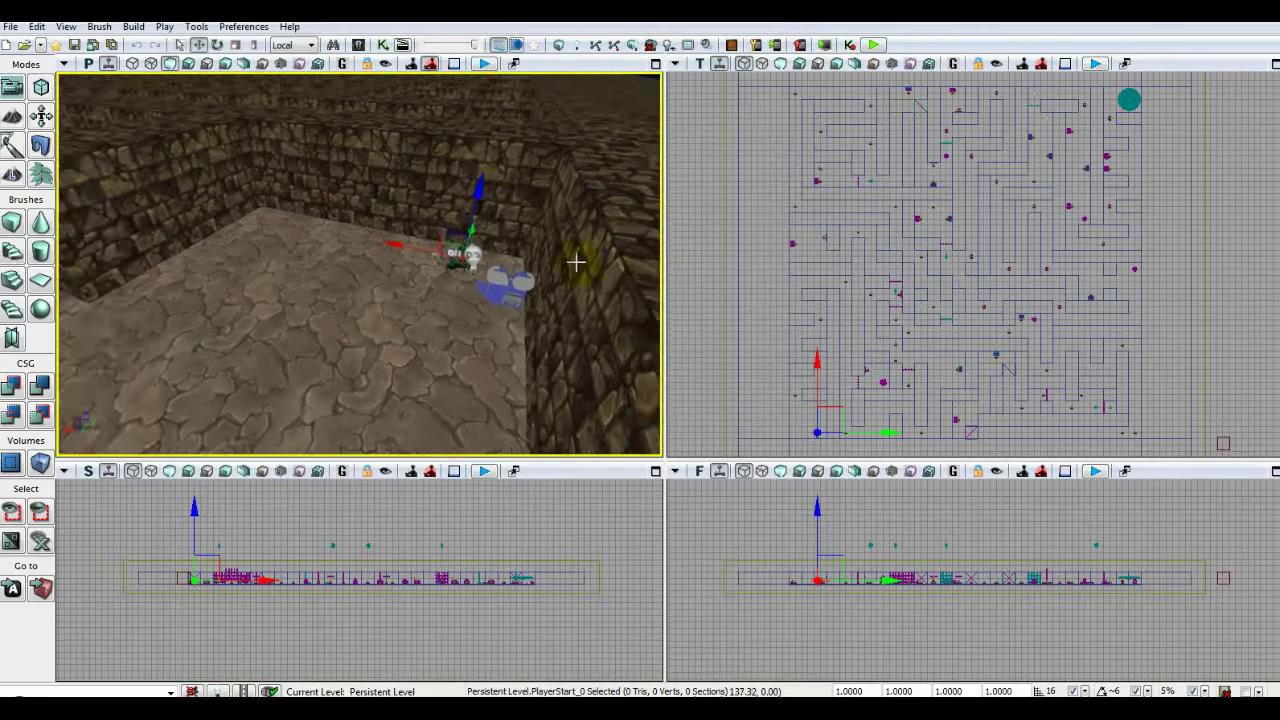
click(765, 283)
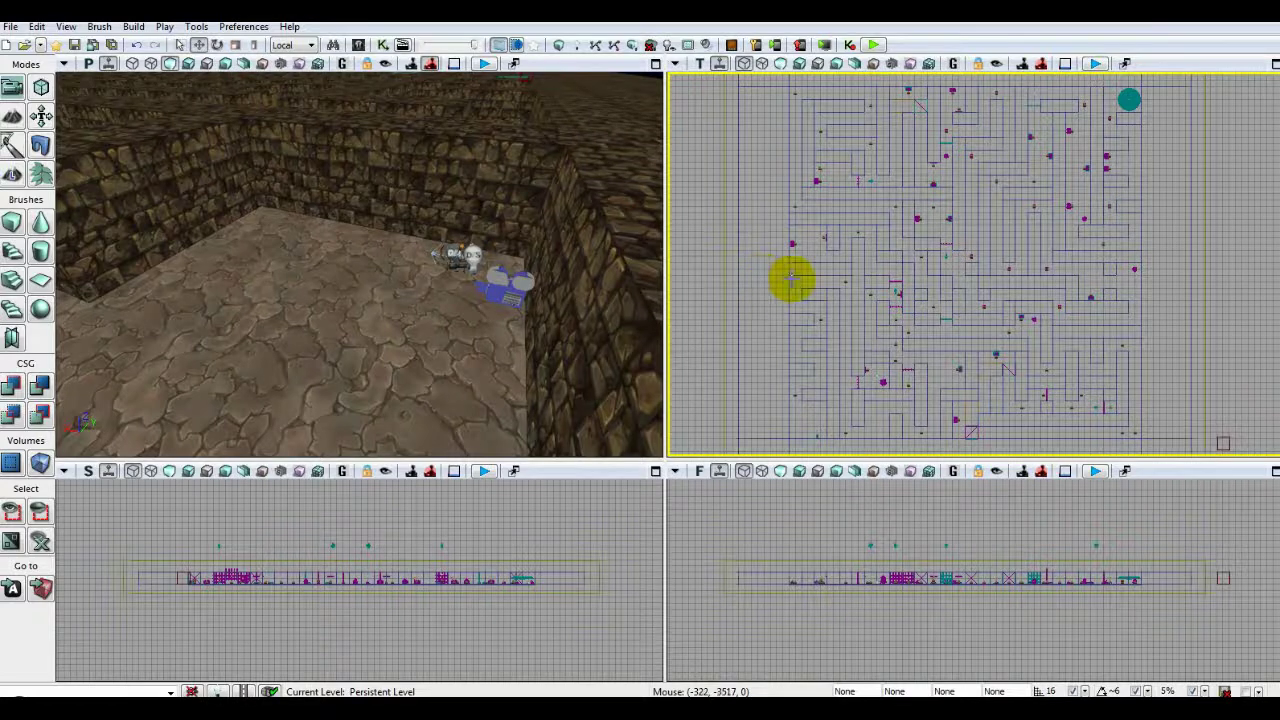
drag(397, 269, 406, 296)
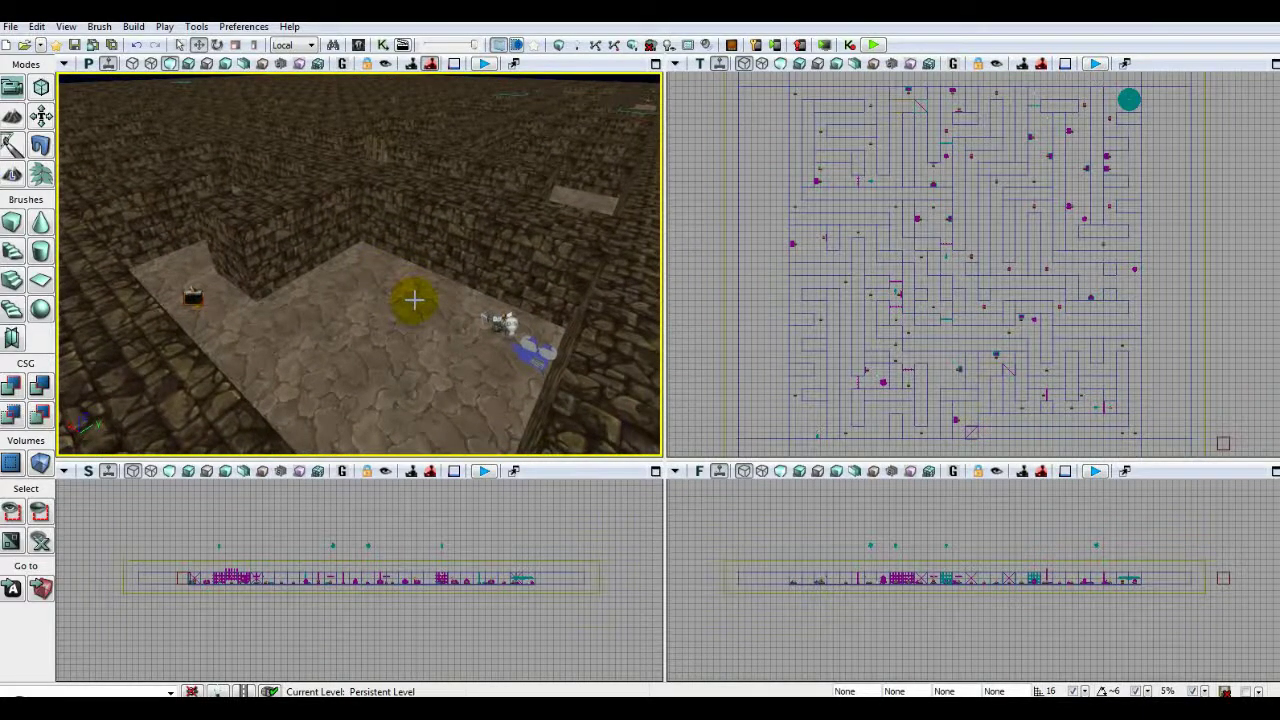